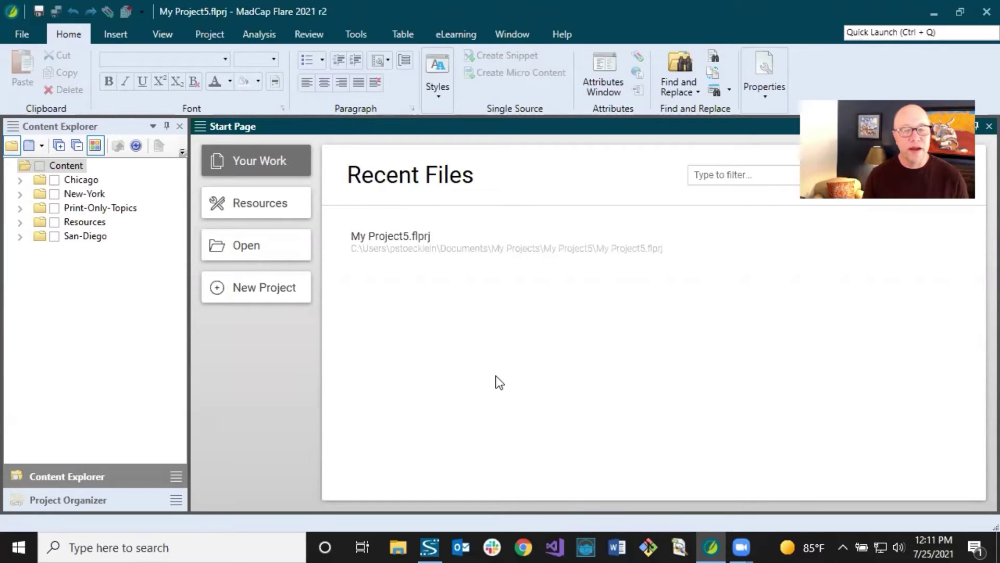
- Expand Targets > San-Diego > Online-Outputs and open the Online-Combination-Course target
left_click(97, 498)
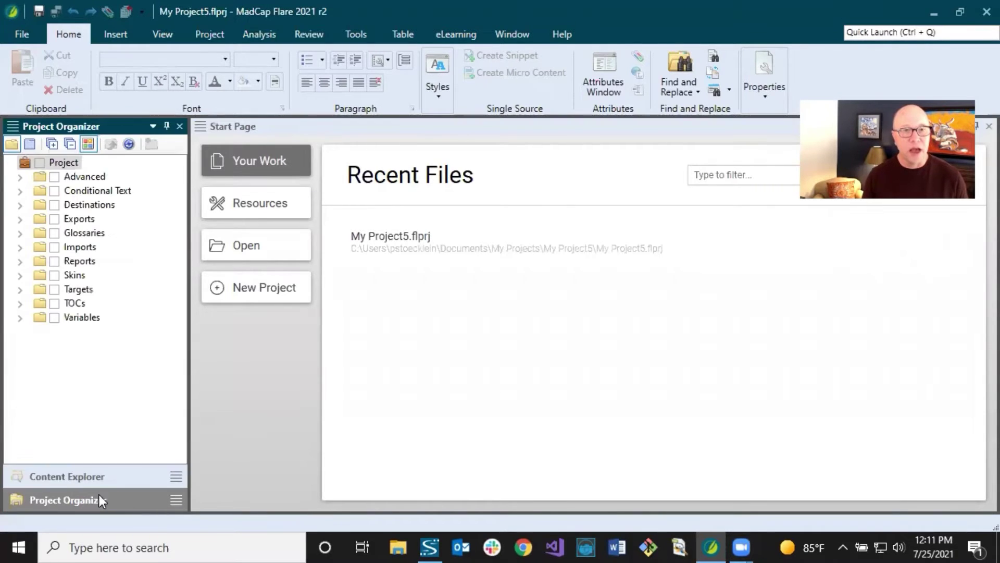
left_click(21, 290)
left_click(34, 331)
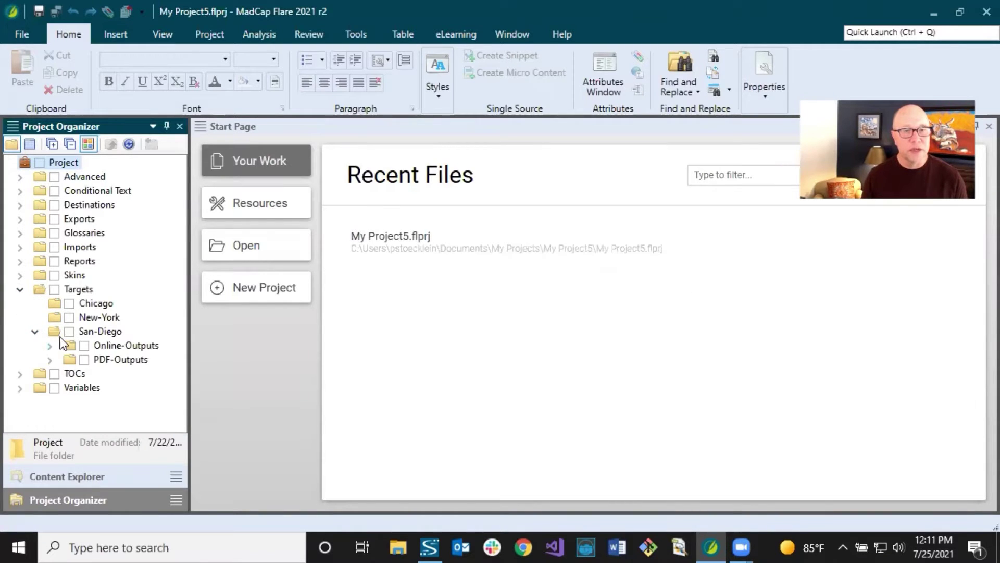
left_click(50, 345)
left_click(114, 362)
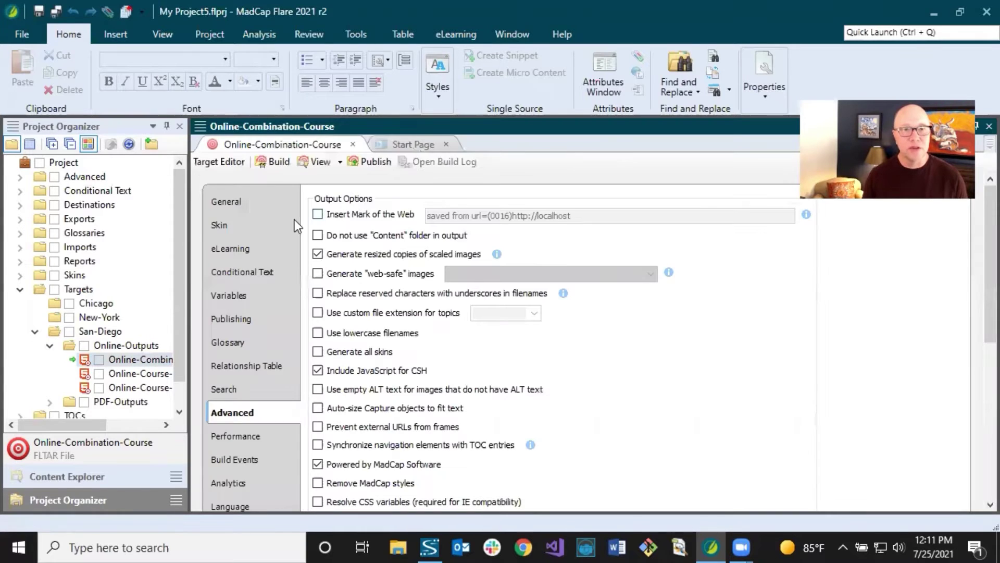
- Widen the project tree to show full target names and switch to the Project ribbon
left_click_drag(187, 226, 323, 226)
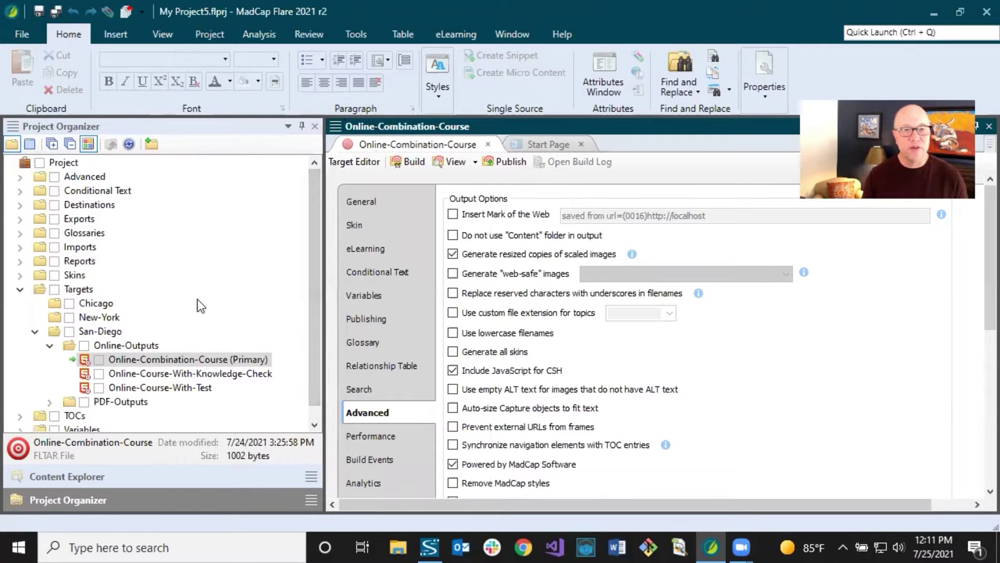
left_click(98, 362)
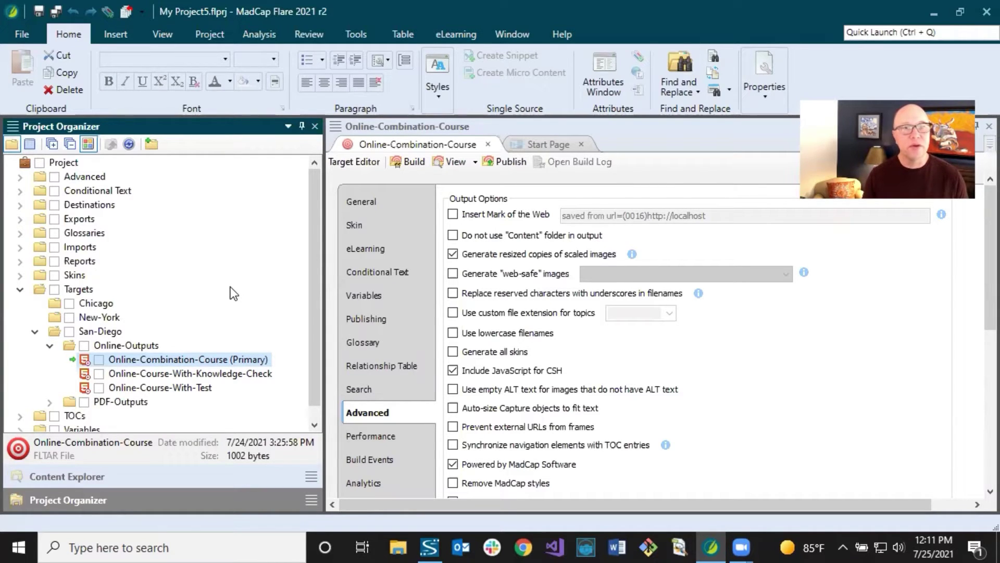
left_click(212, 35)
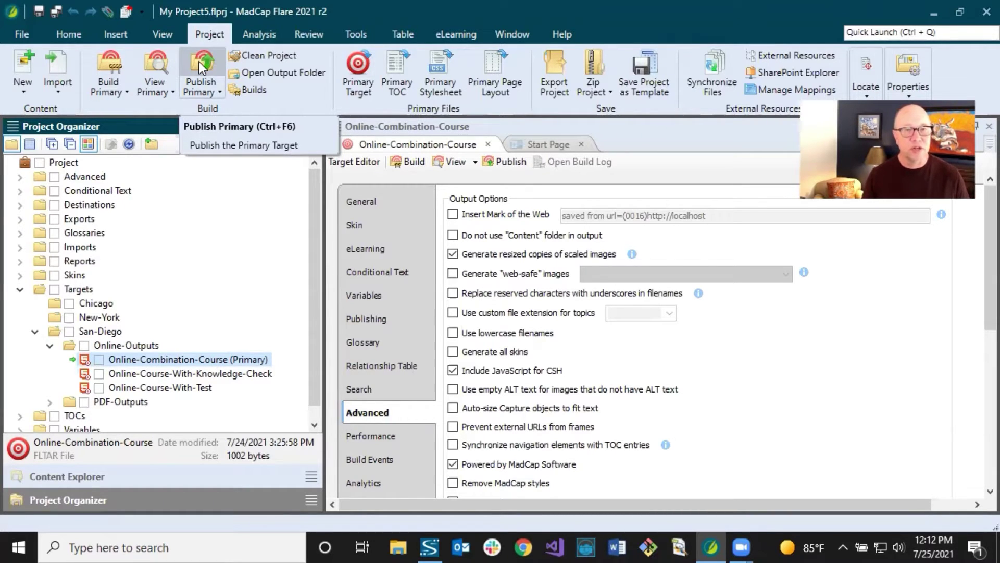
- Check the Build Primary target list, then show the Online-Combination-Course target's actions
left_click(125, 94)
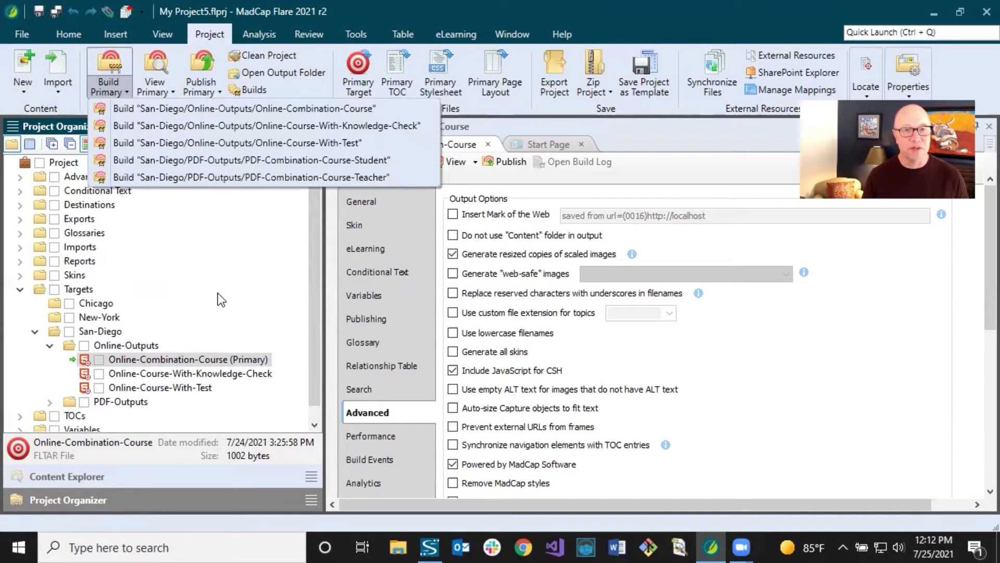
key("Escape")
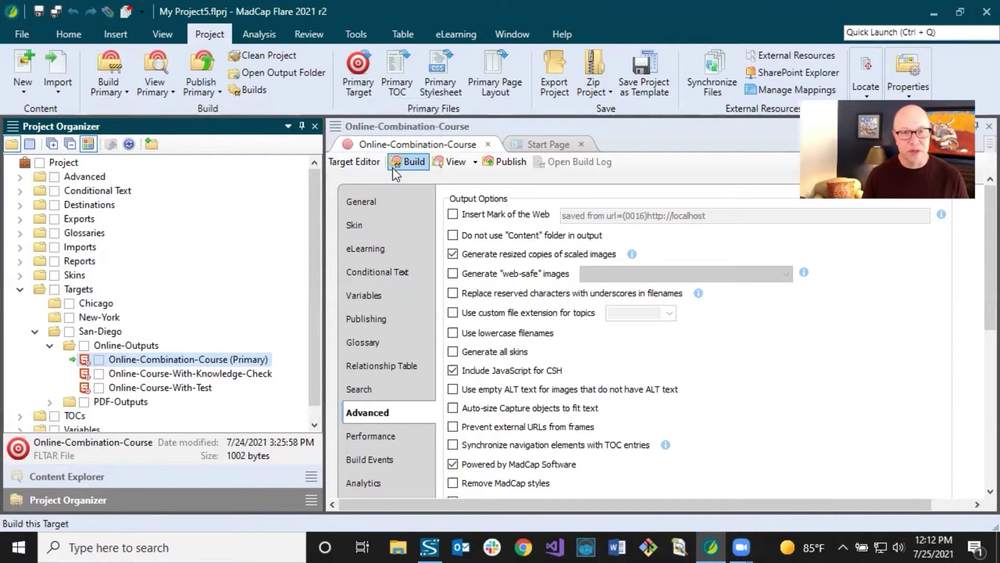
right_click(167, 360)
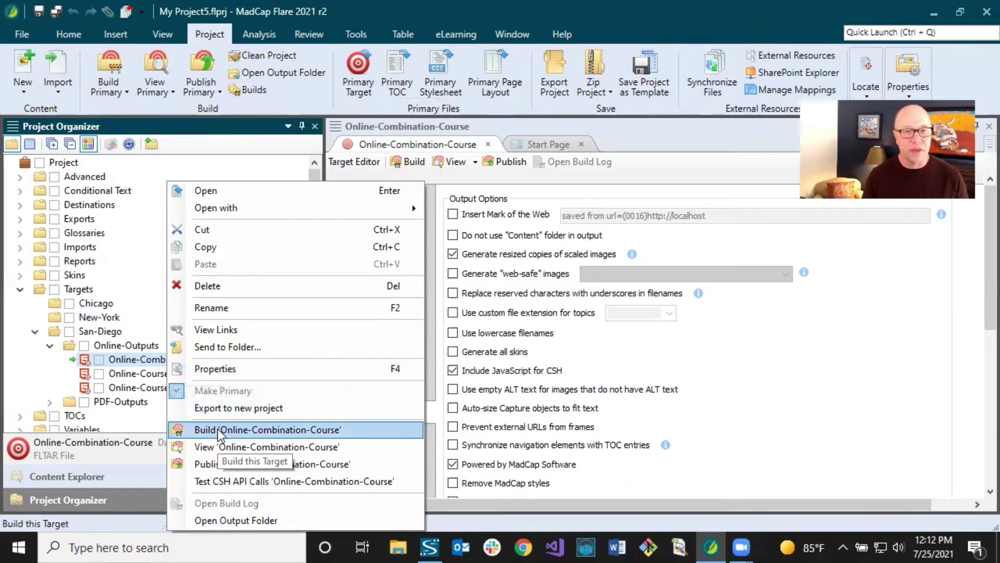
- Dismiss the Online-Combination-Course target's action menu
left_click(101, 365)
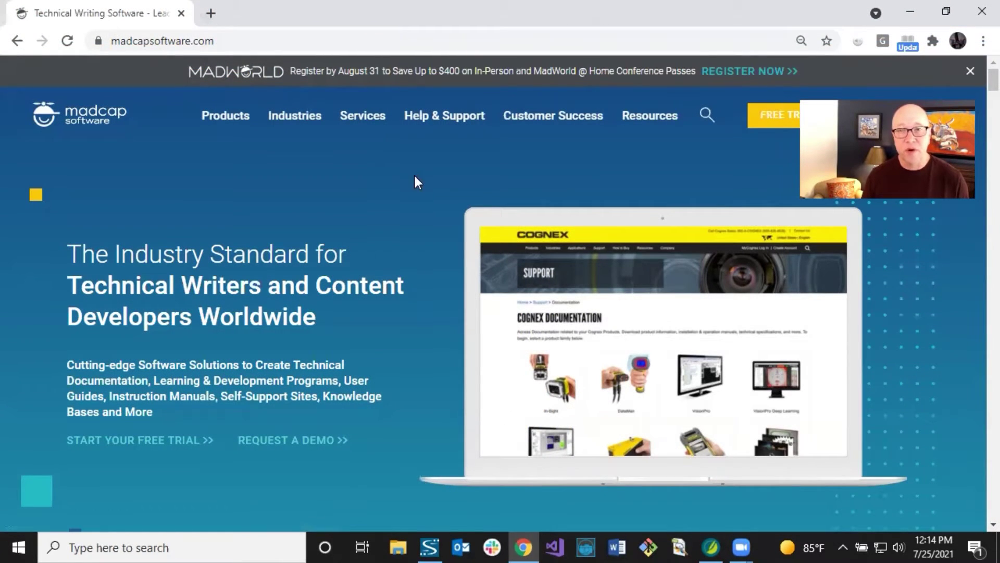
- Go to Resources > Videos & Tutorials > MadCap Central Videos, then minimize the browser
mouse_move(652, 126)
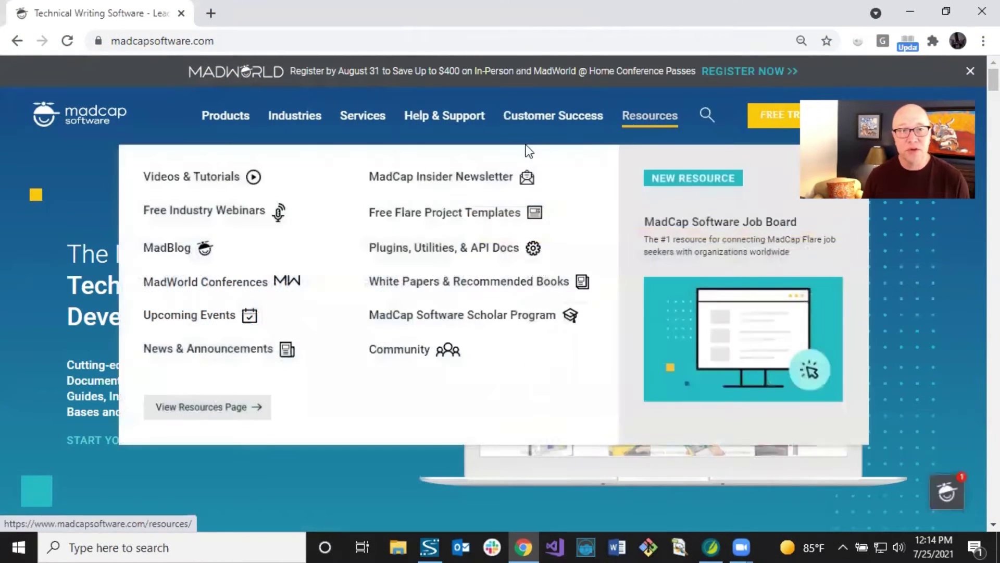
left_click(197, 183)
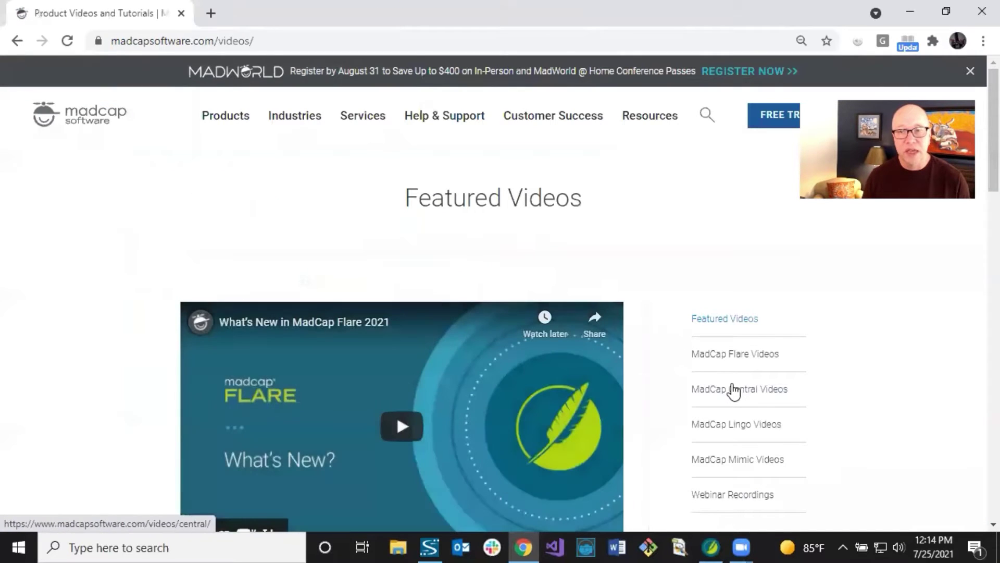
left_click(733, 392)
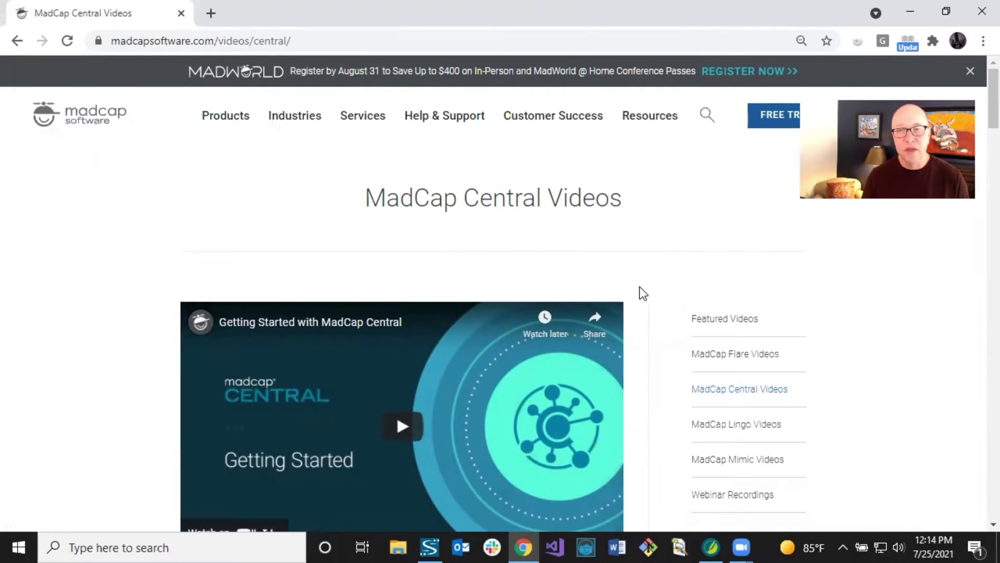
left_click(897, 14)
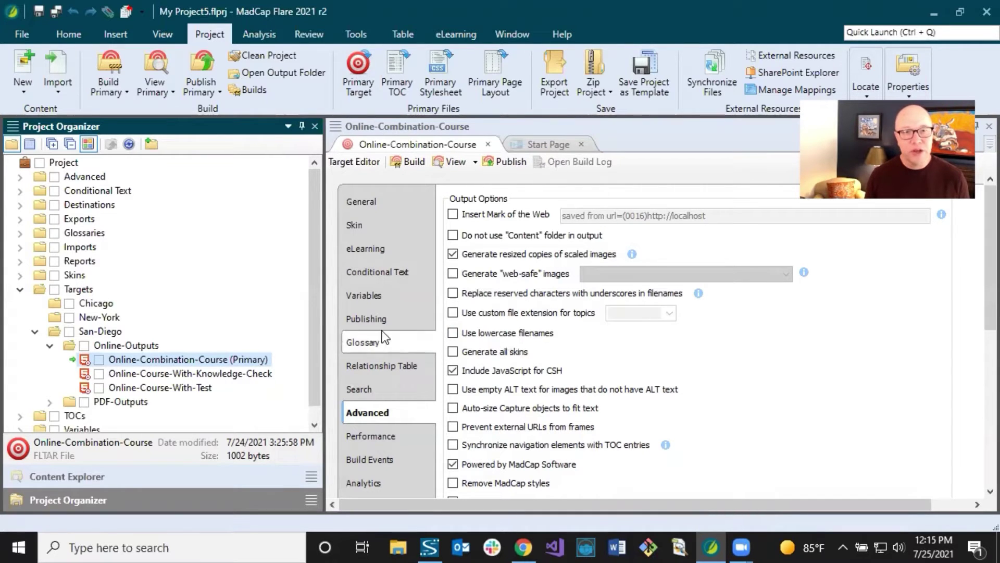
- Build Online-Combination-Course and resize the Builds columns to confirm Done with 0 errors, 0 warnings
left_click_drag(326, 332, 258, 331)
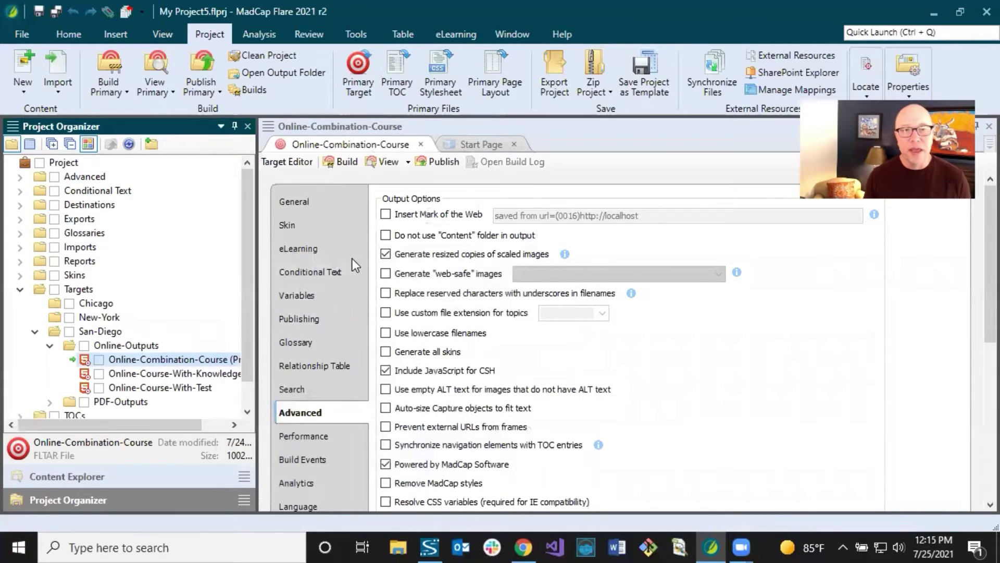
left_click(348, 167)
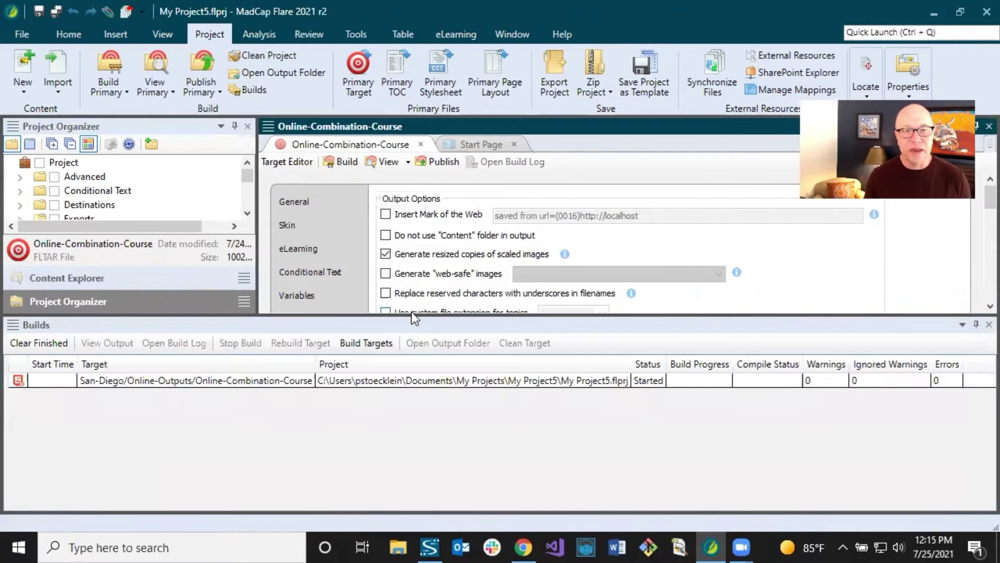
left_click_drag(414, 315, 414, 371)
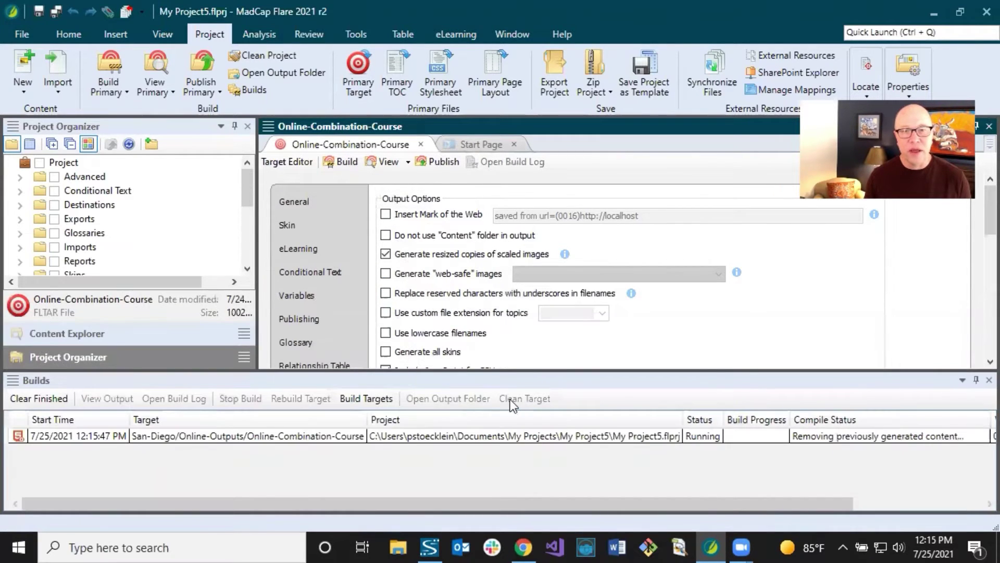
left_click_drag(677, 425, 528, 425)
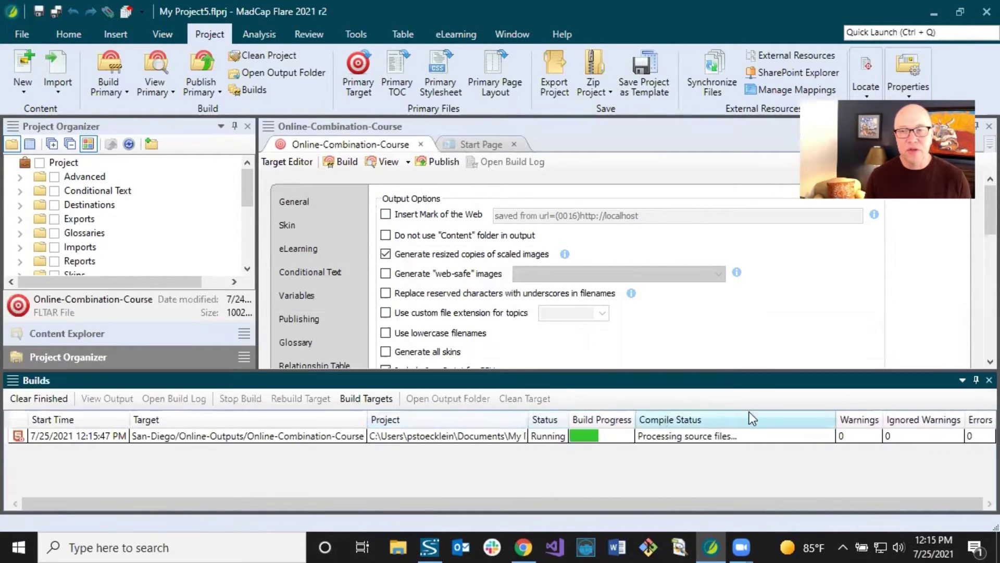
double_click(837, 420)
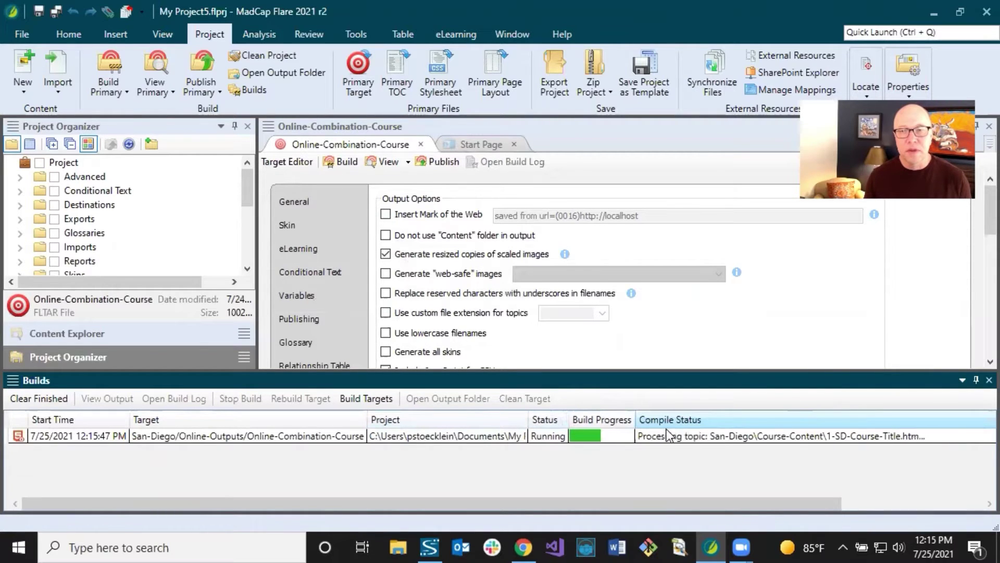
left_click(899, 503)
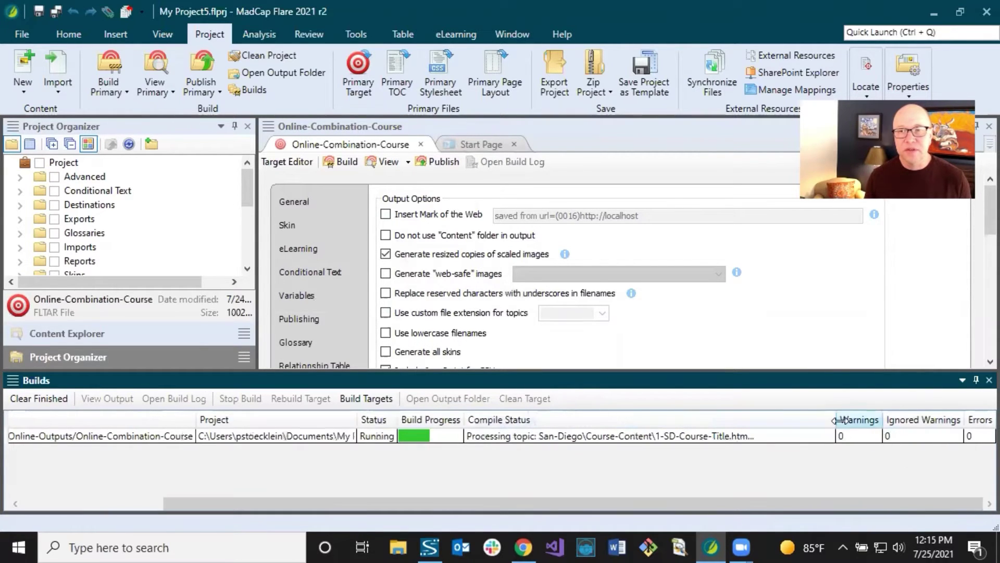
left_click_drag(776, 419, 717, 419)
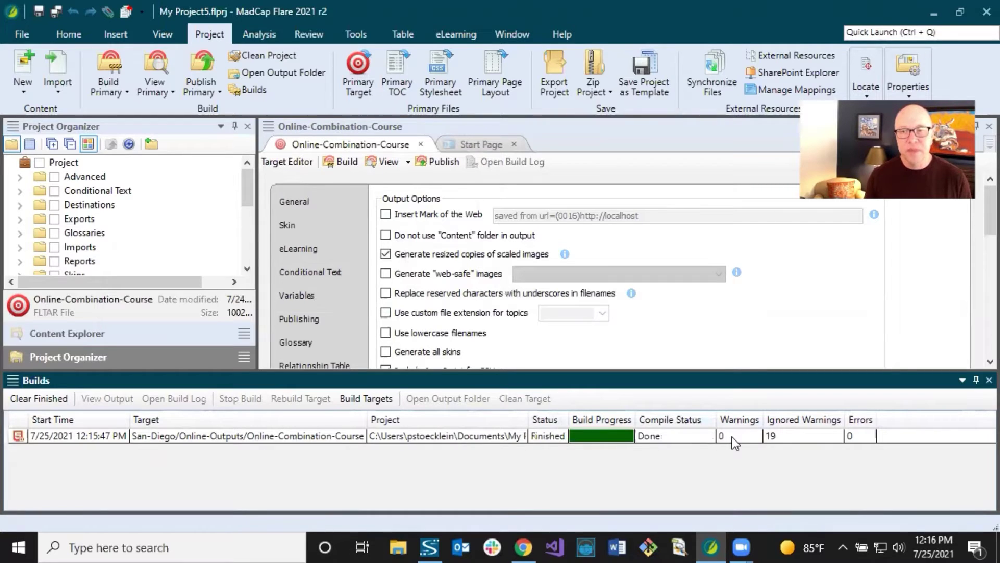
left_click(368, 441)
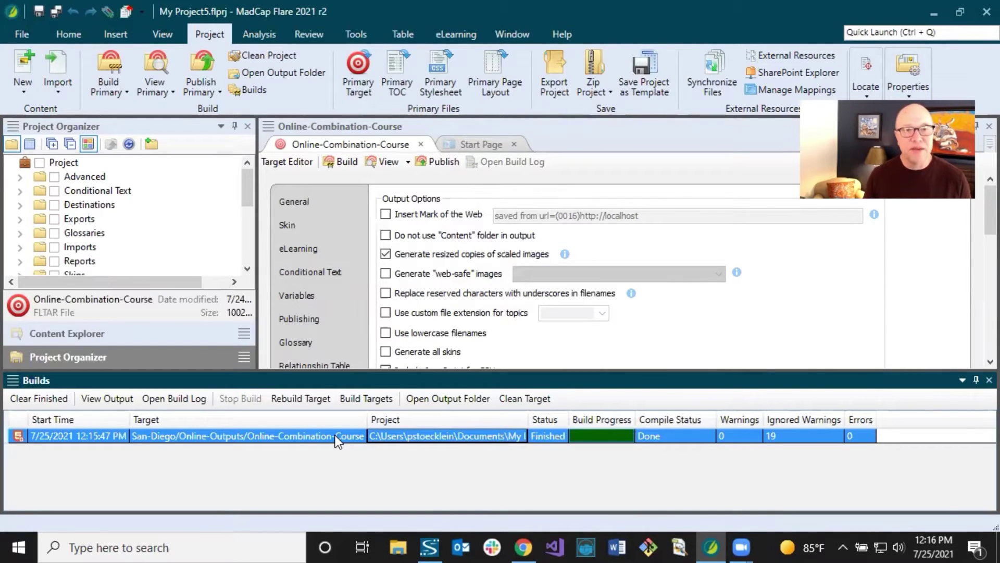
- View the built Online-Combination-Course output in Google Chrome
left_click(114, 398)
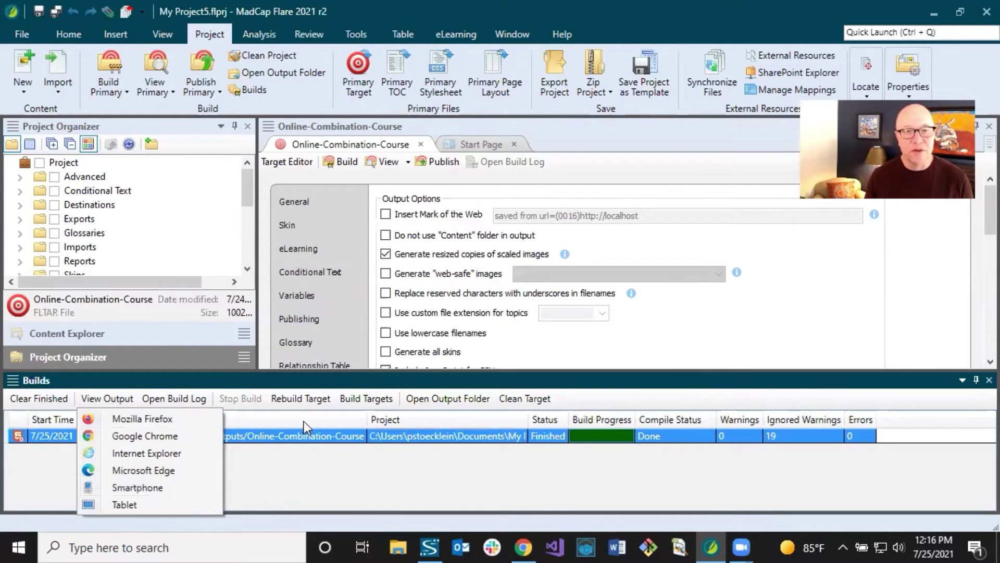
left_click(322, 386)
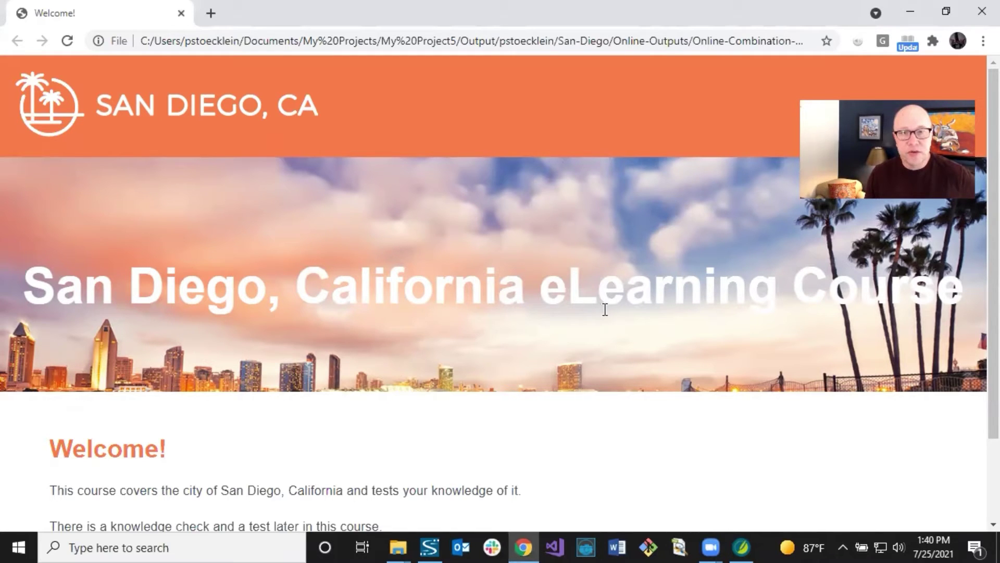
- Read through the Welcome! page and advance to the History page
scroll(434, 338, "down", 2)
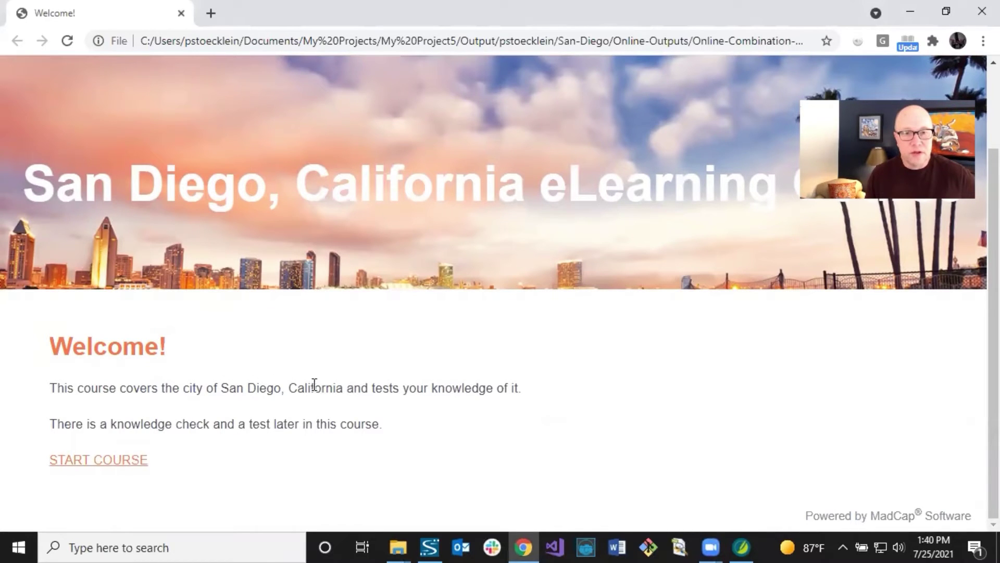
left_click_drag(50, 423, 389, 425)
left_click(394, 424)
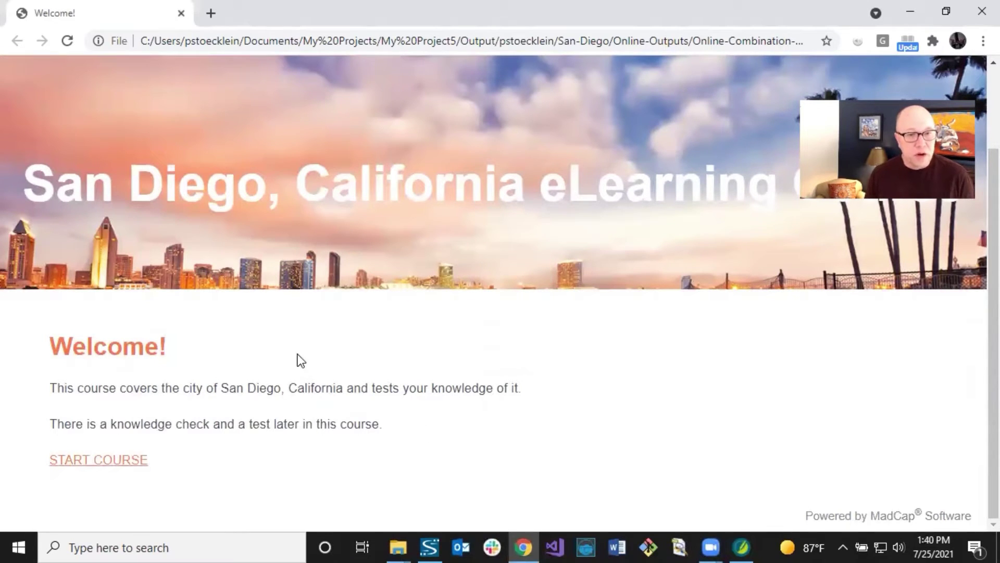
left_click(103, 467)
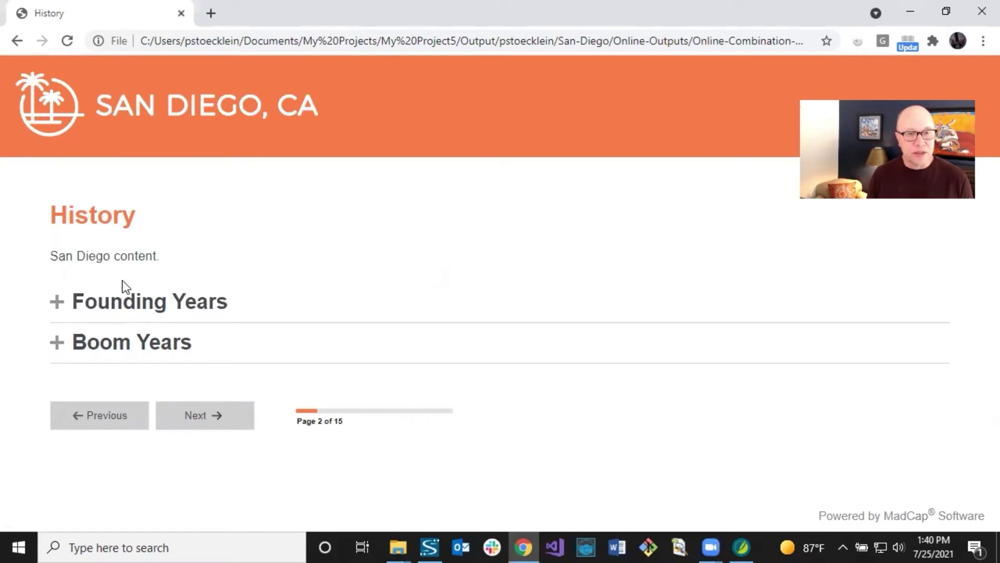
- Expand and then collapse the Founding Years and Boom Years sections
left_click(127, 300)
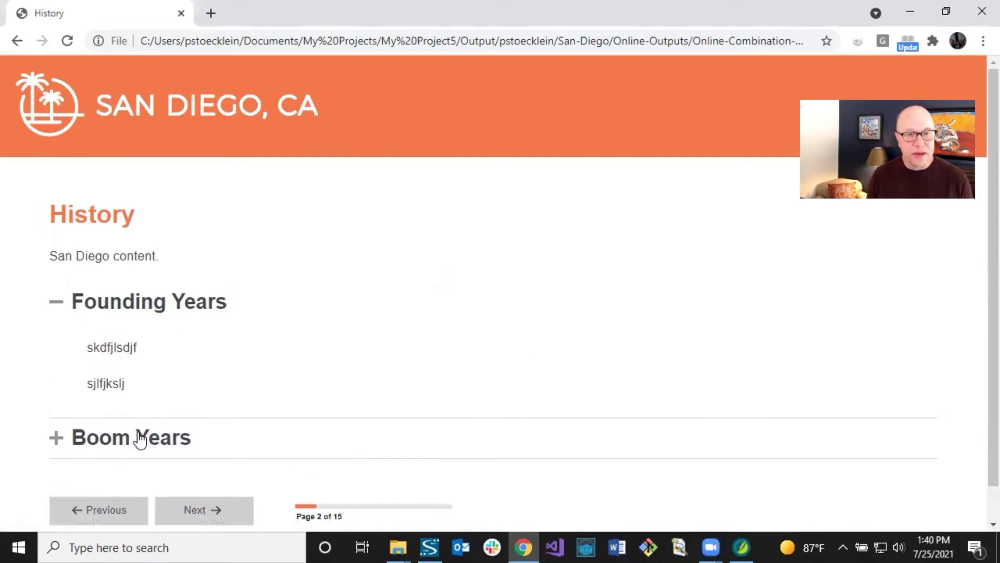
left_click(140, 438)
scroll(151, 433, "down", 3)
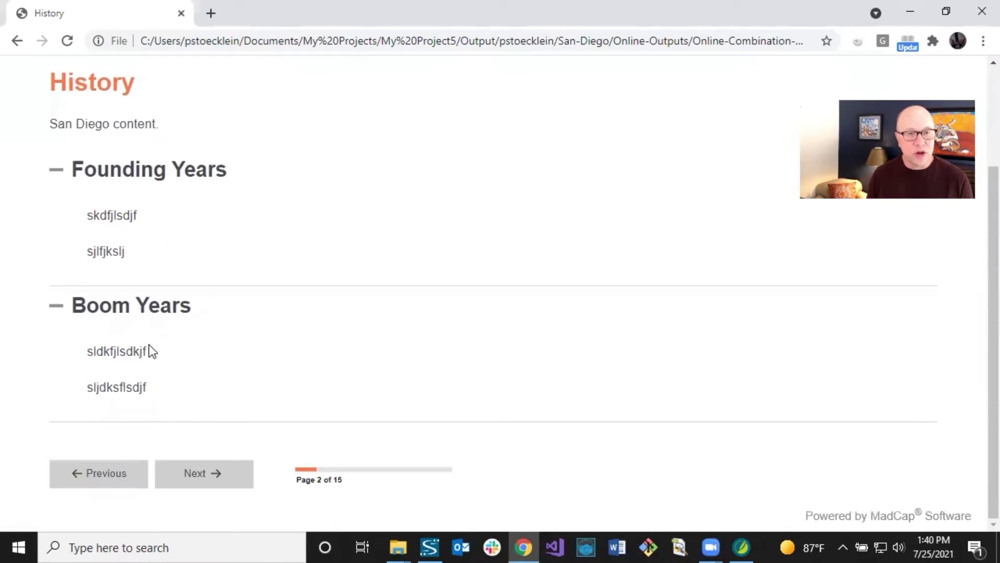
left_click(150, 310)
left_click(149, 268)
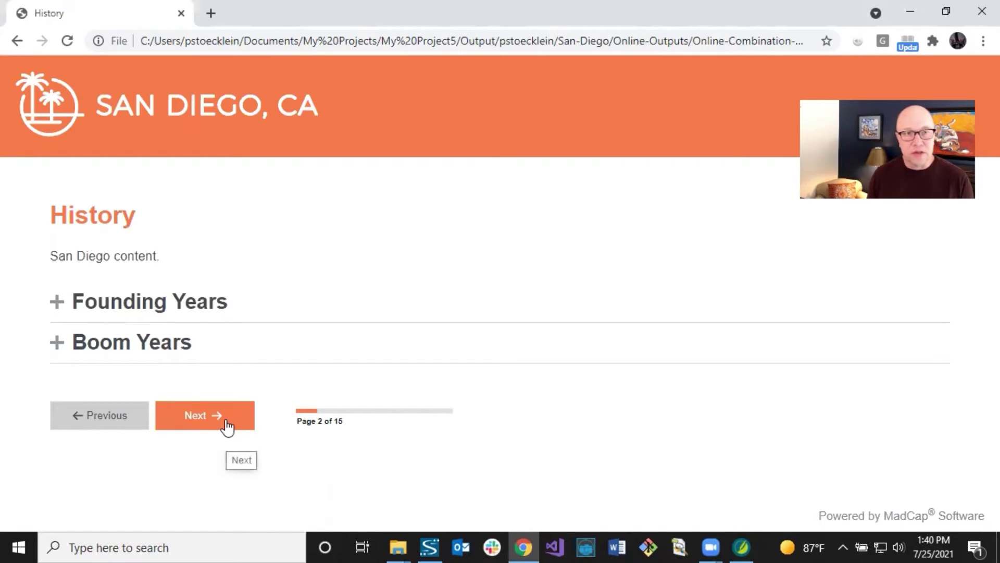
- Go to the First Knowledge Check and scroll through its single-choice and select-all questions
left_click(226, 425)
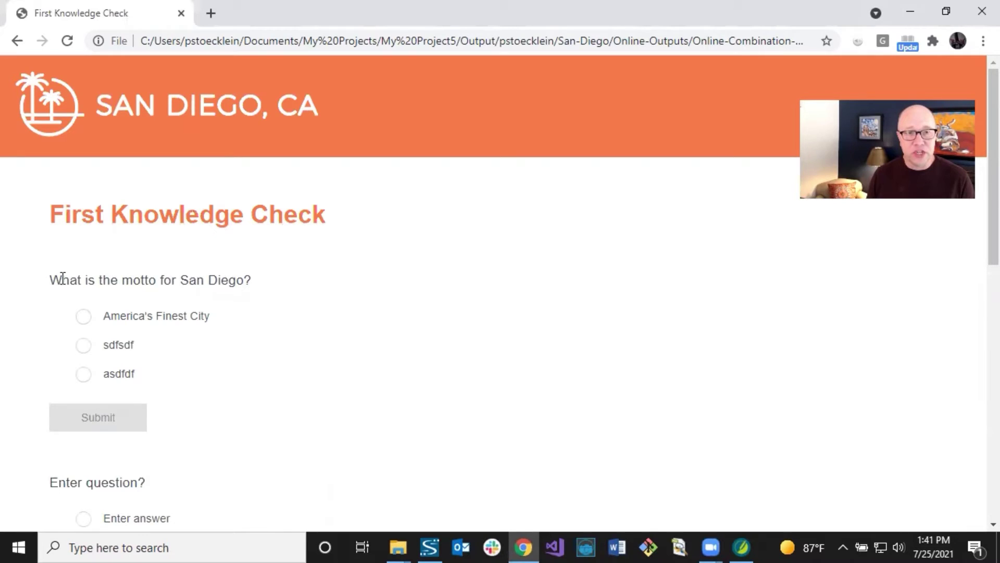
left_click_drag(71, 280, 218, 404)
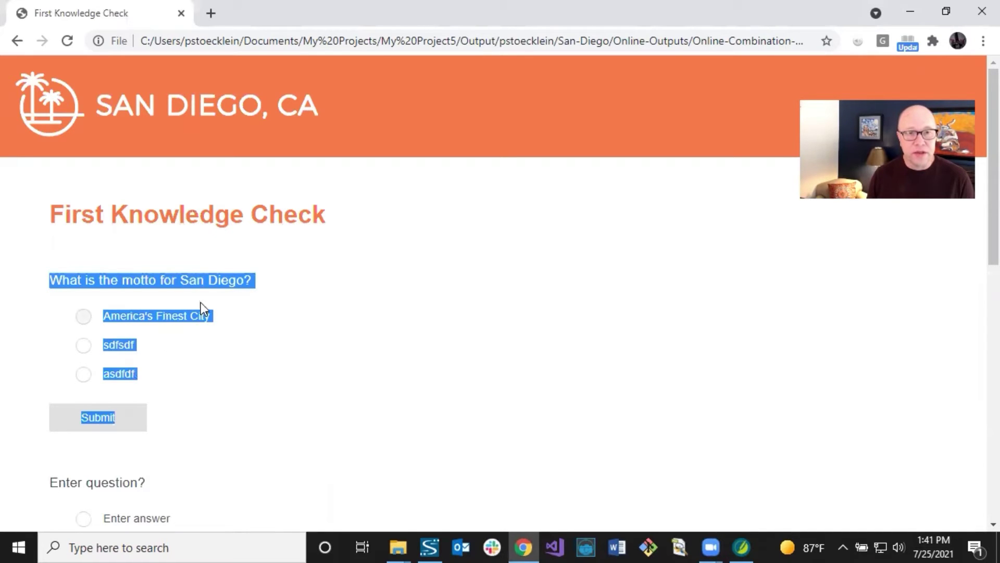
left_click(200, 280)
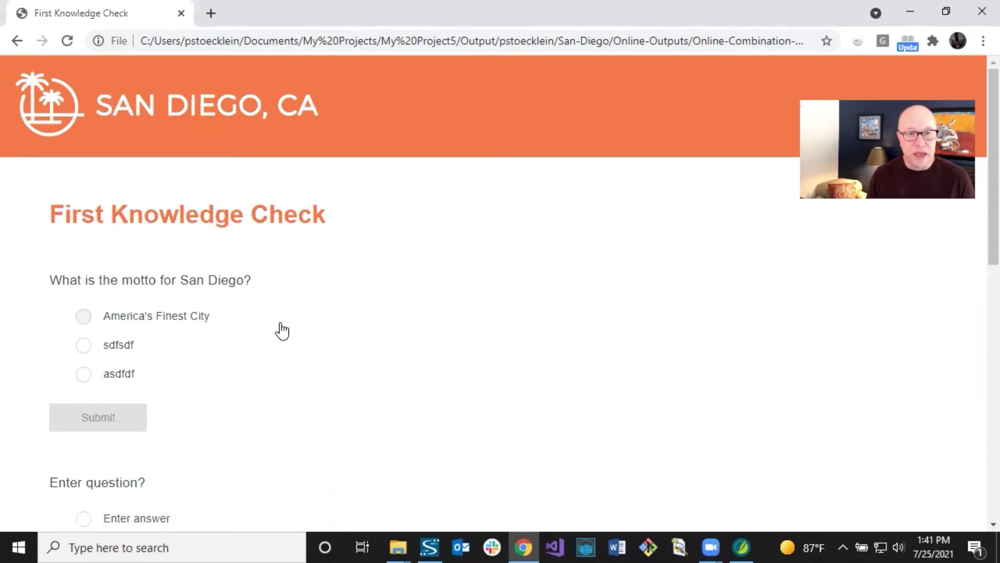
scroll(279, 331, "down", 8)
scroll(279, 330, "down", 3)
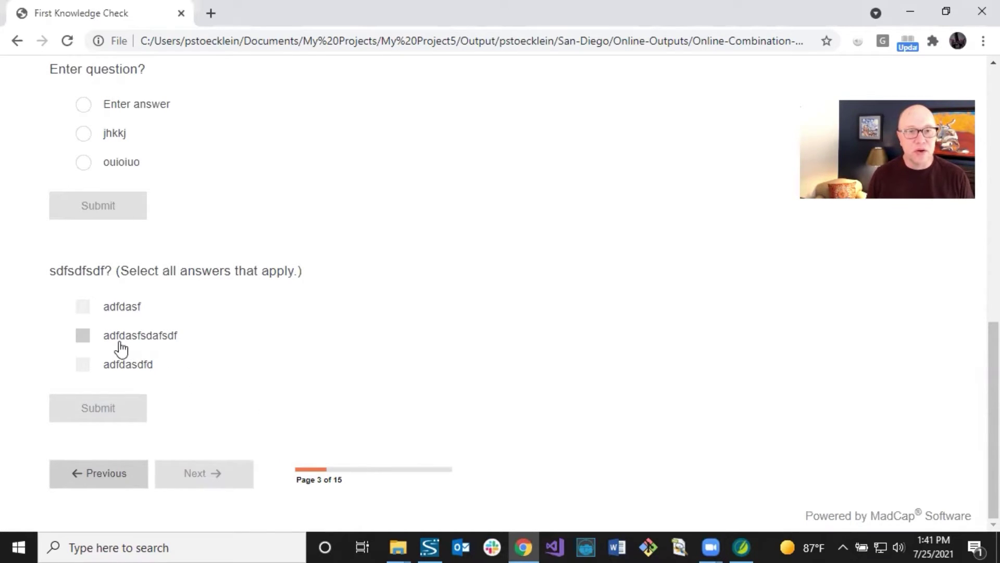
- Answer and submit the multi-select question, then the ouioiuo and sdfdsf questions
left_click(88, 339)
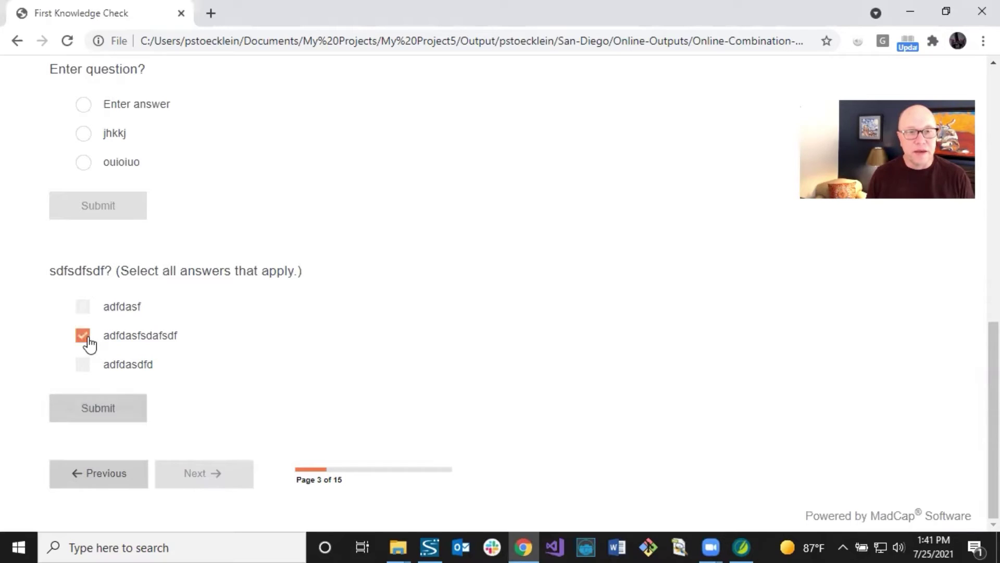
left_click(82, 413)
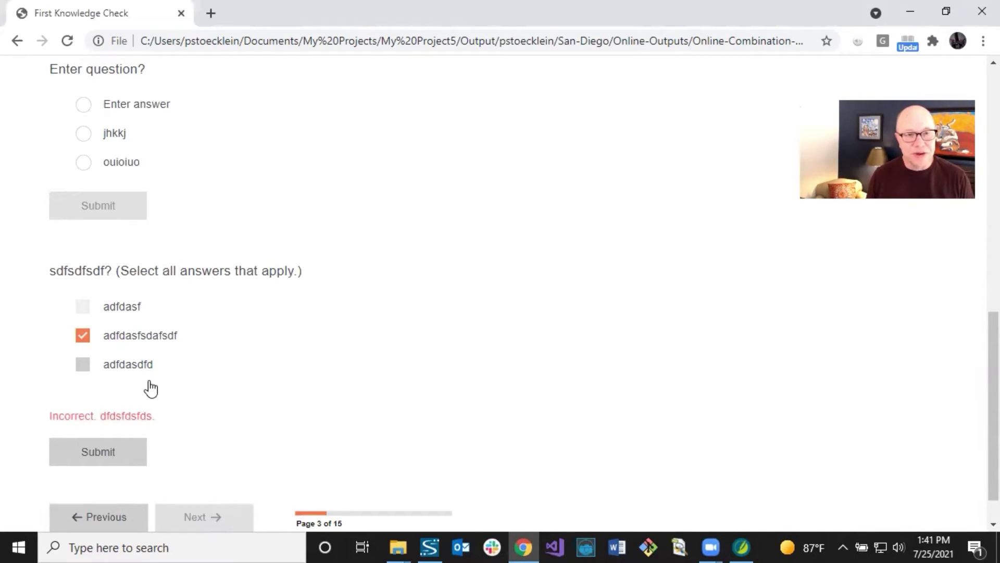
left_click(85, 165)
left_click(87, 204)
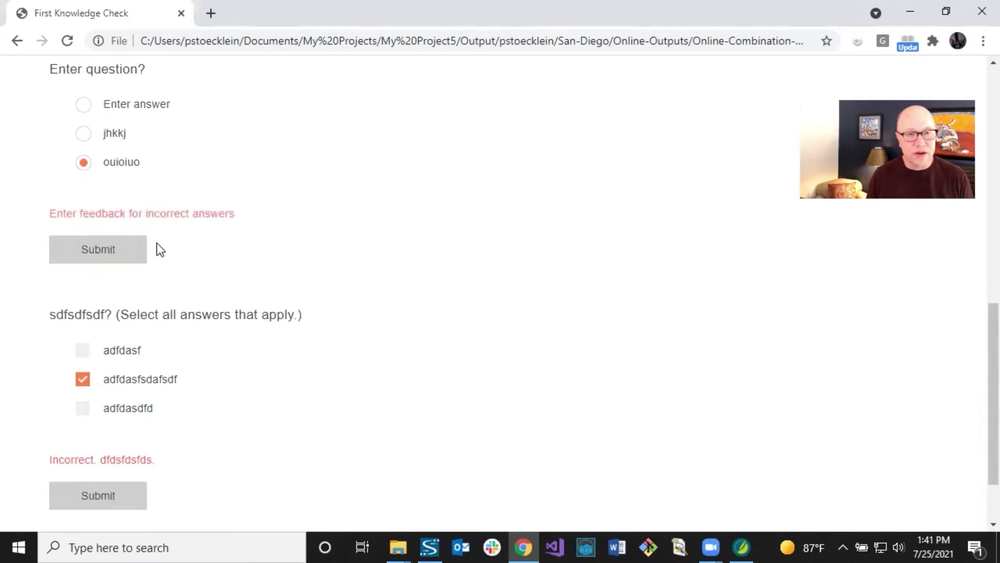
scroll(224, 311, "up", 4)
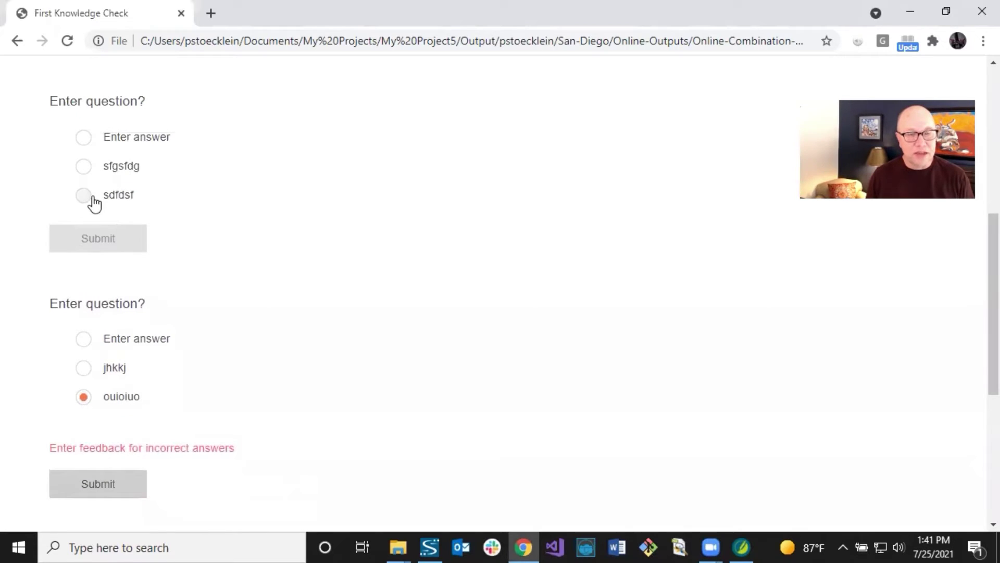
left_click(96, 203)
left_click(92, 236)
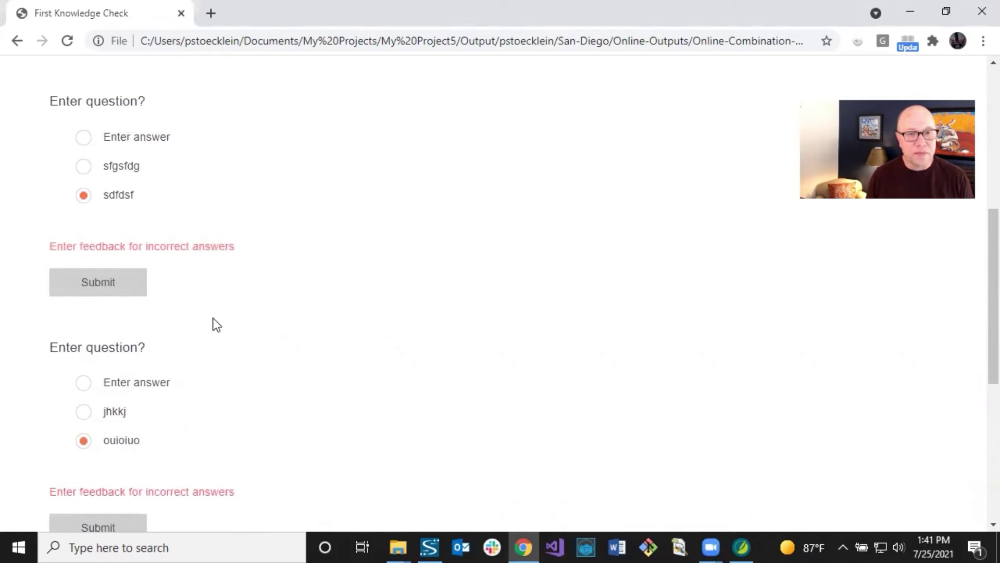
- Choose sdfsdf for the San Diego motto question and submit it
scroll(259, 356, "down", 7)
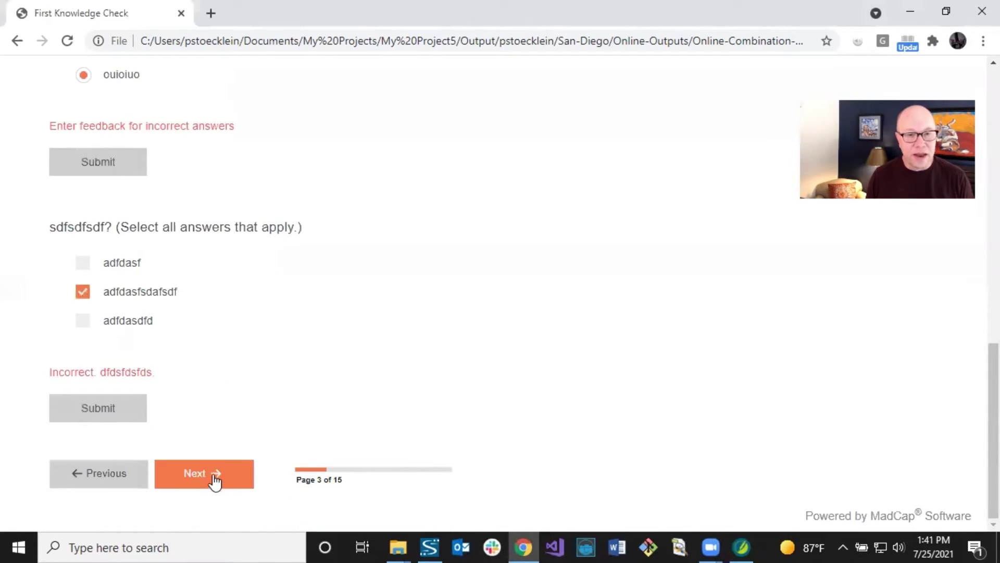
scroll(254, 357, "up", 9)
scroll(259, 357, "up", 5)
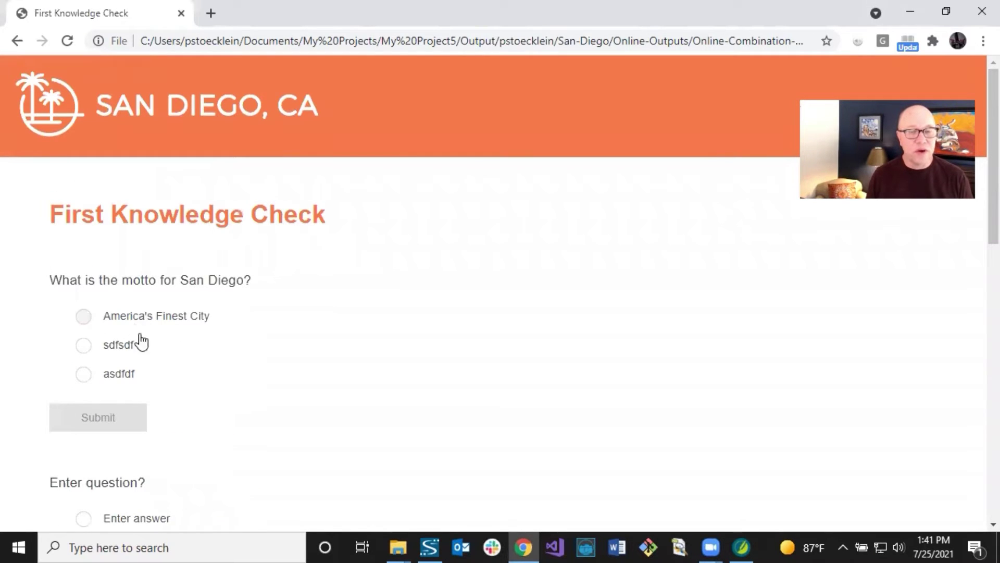
left_click(95, 350)
left_click(104, 430)
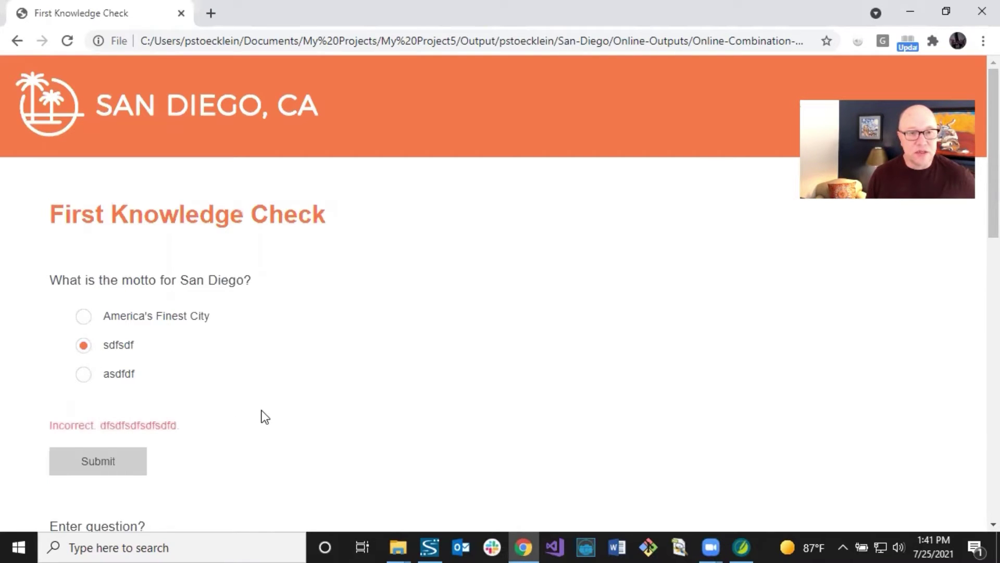
scroll(260, 415, "down", 15)
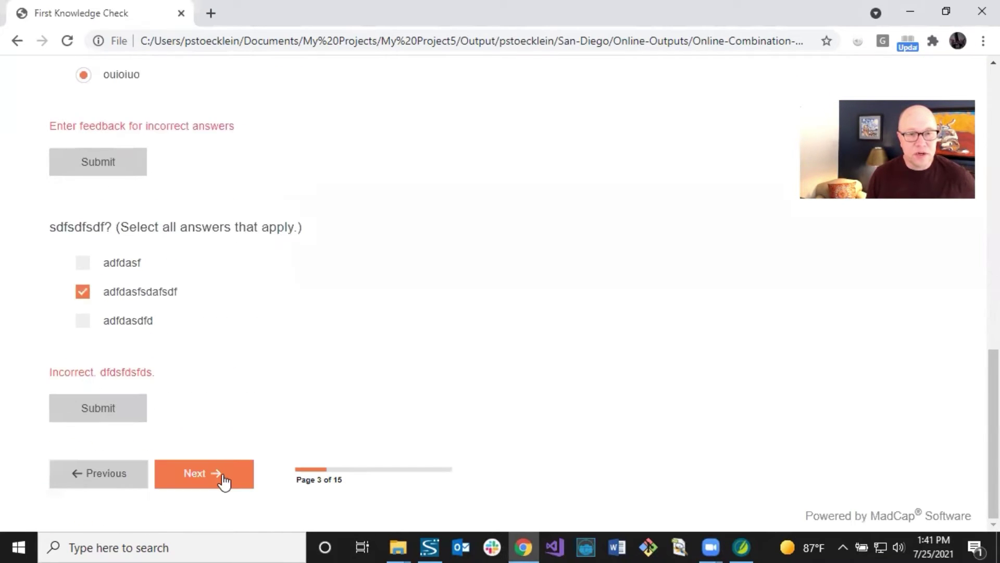
- Move past Music to the Second Knowledge Check and submit 'The Live Music Capital of the World' for Austin
left_click(223, 477)
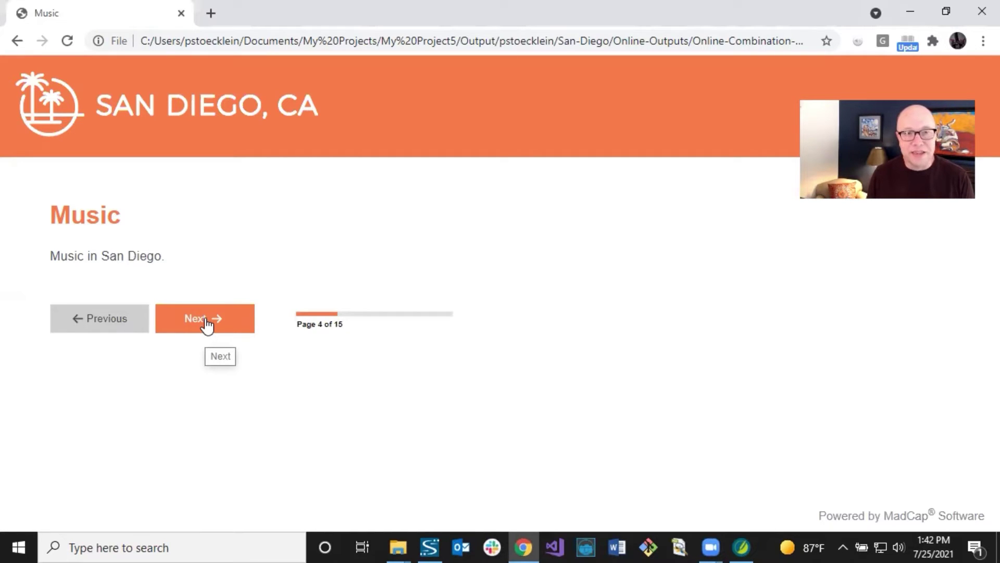
left_click(207, 325)
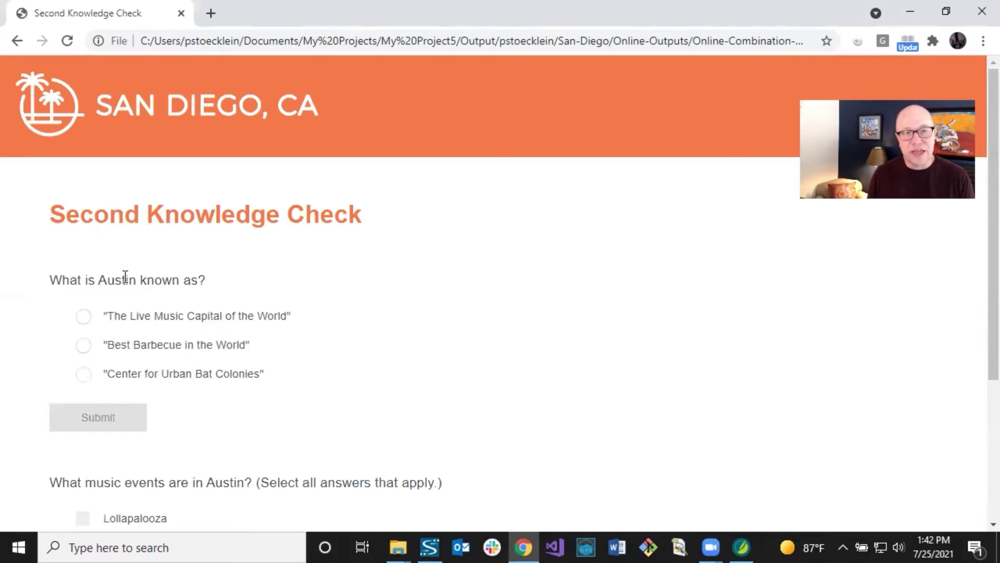
left_click_drag(99, 280, 137, 281)
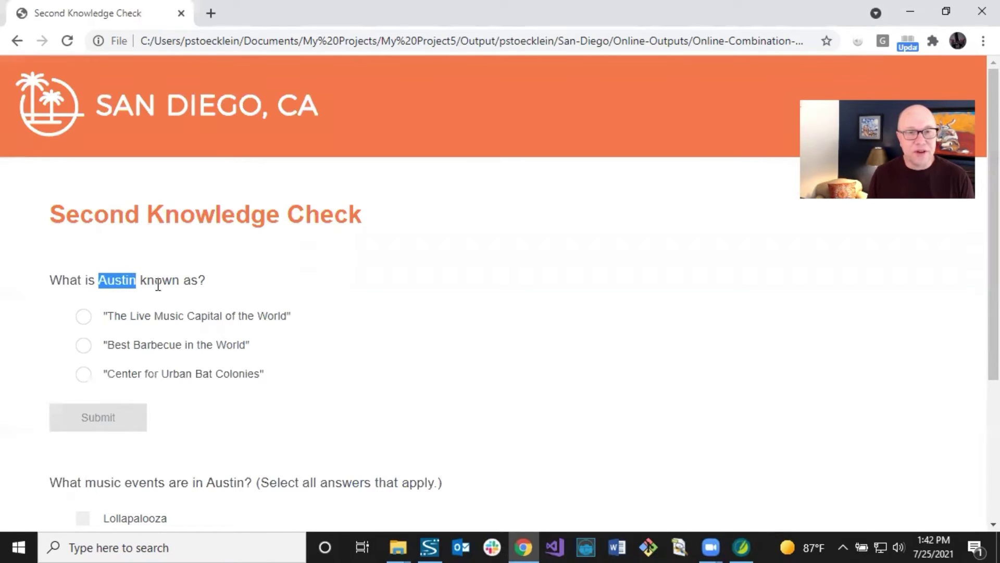
left_click(210, 286)
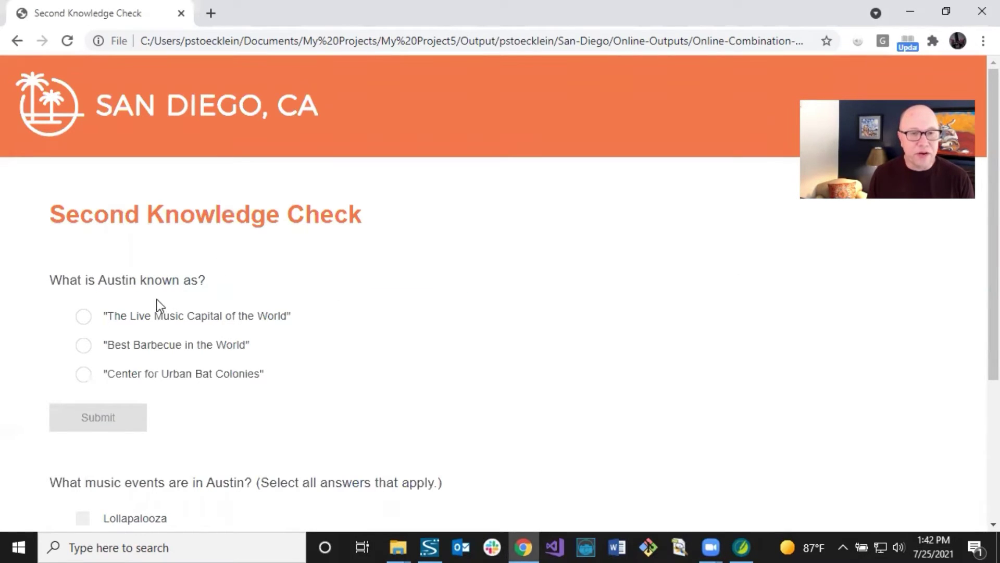
left_click(89, 319)
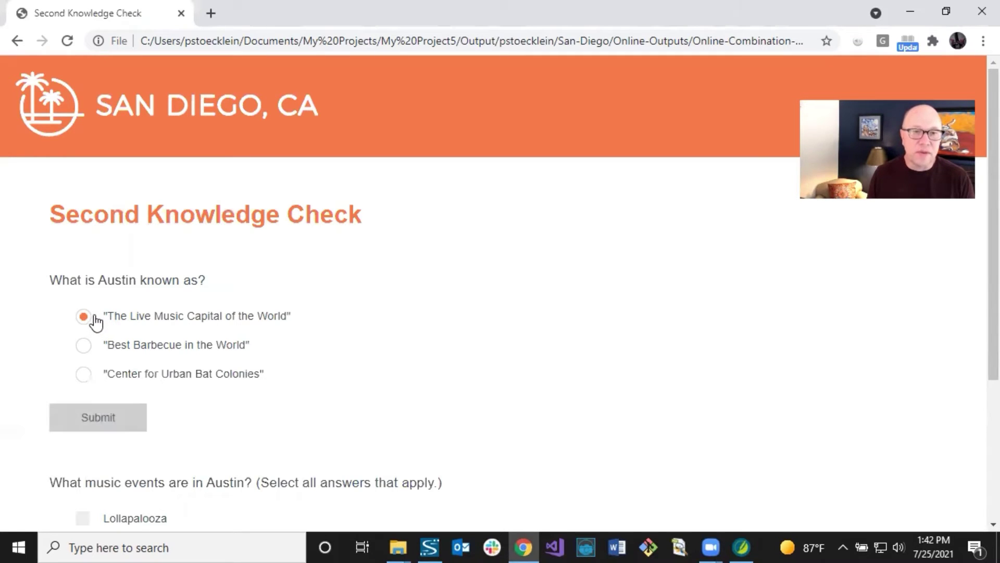
left_click(102, 412)
- Submit Austin City Limits and South by Southwest as the music events, then go to the Beer page
scroll(252, 429, "down", 5)
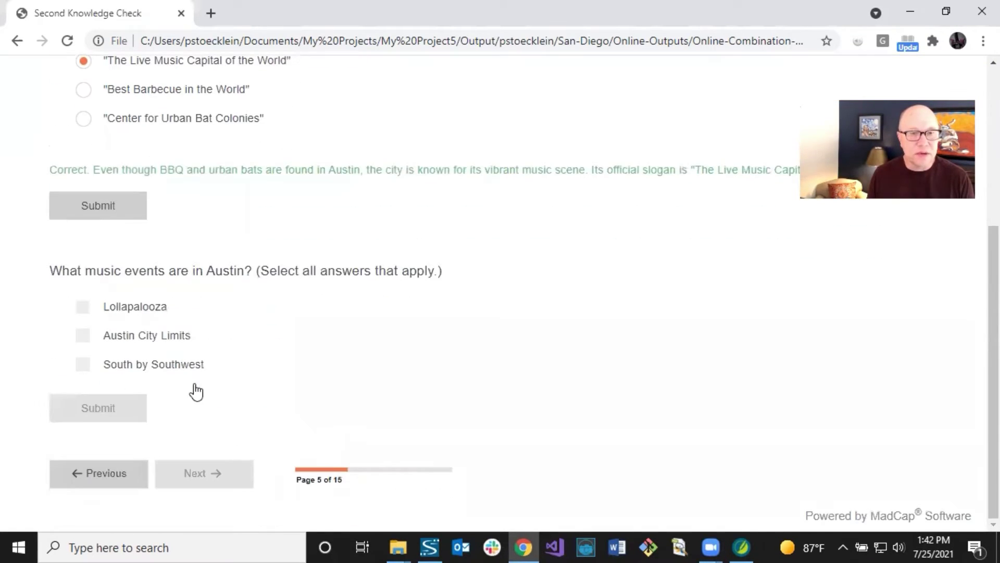
left_click(82, 307)
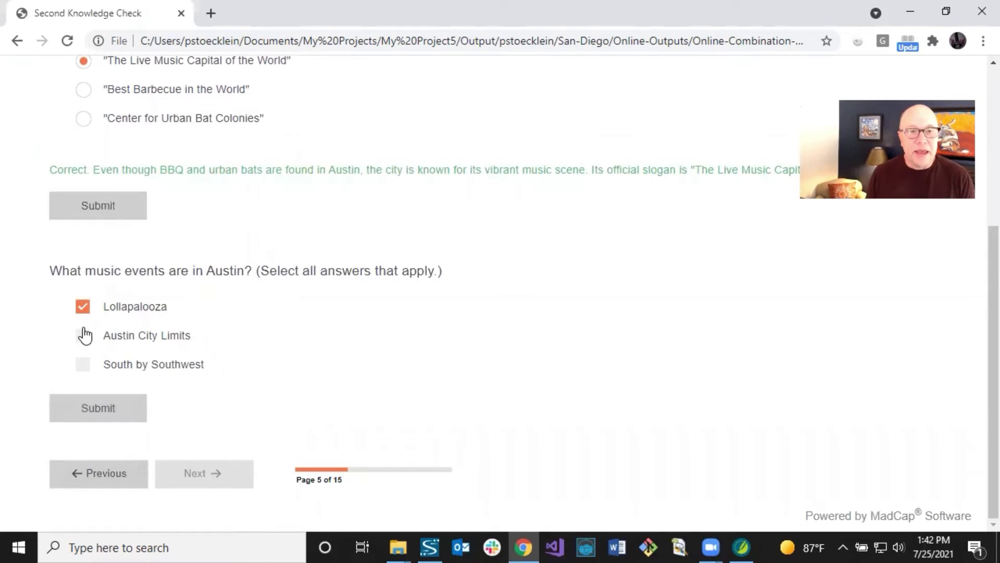
left_click(82, 335)
left_click(84, 308)
left_click(83, 363)
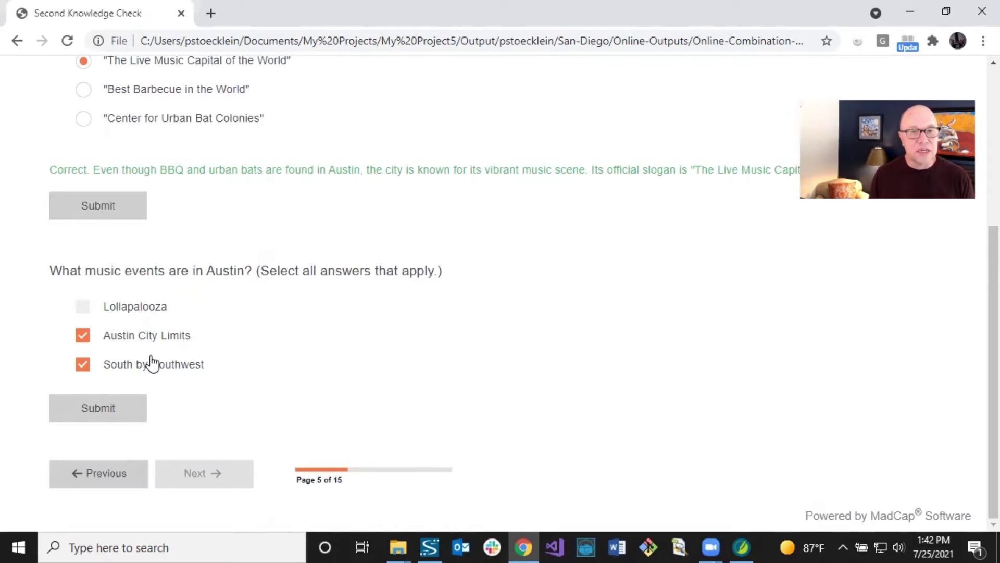
left_click(101, 406)
scroll(219, 392, "down", 1)
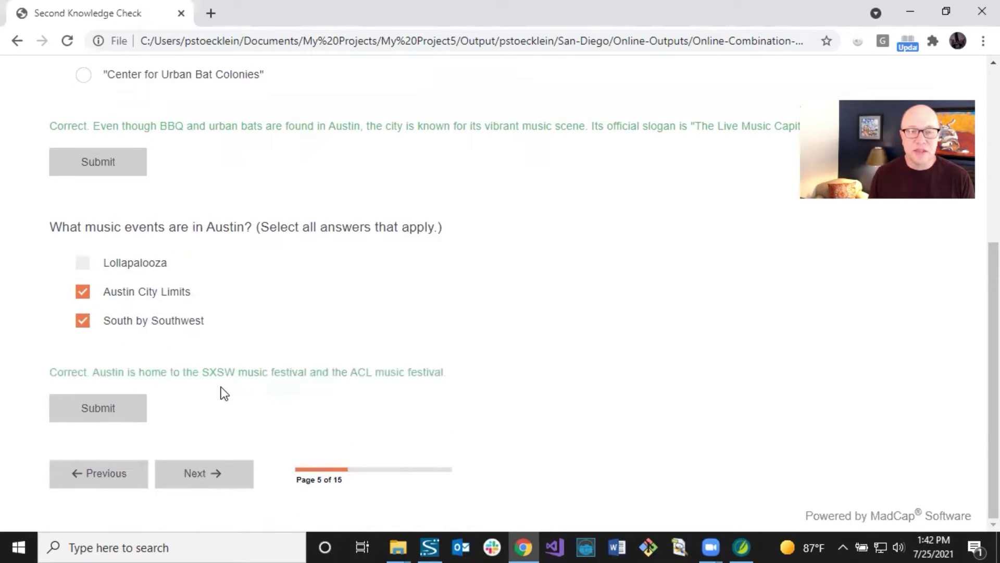
left_click(215, 472)
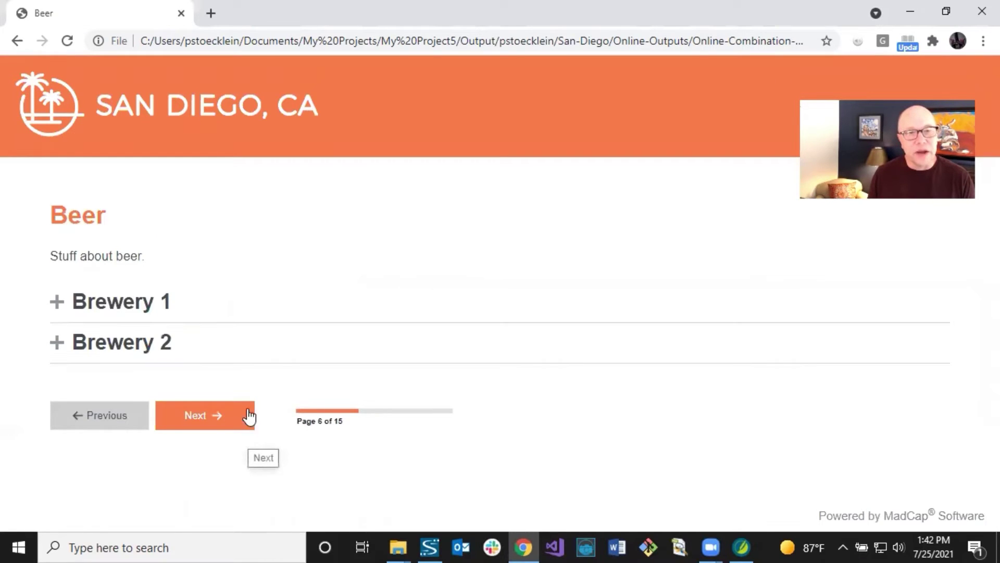
- Expand and collapse the Brewery 1 and Brewery 2 sections, then advance to the San Diego Zoo page
left_click(60, 301)
left_click(56, 305)
left_click(54, 343)
left_click(63, 342)
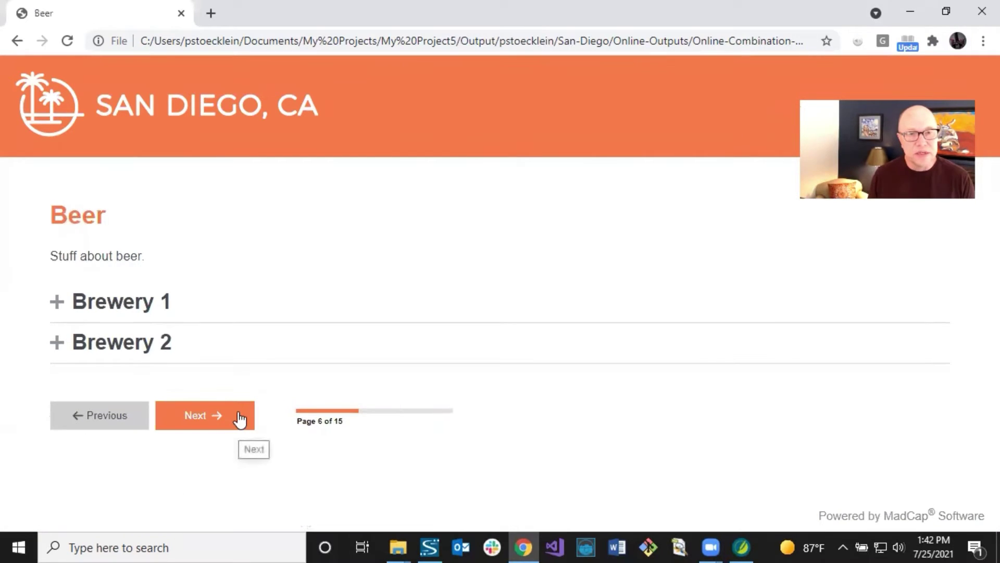
left_click(240, 417)
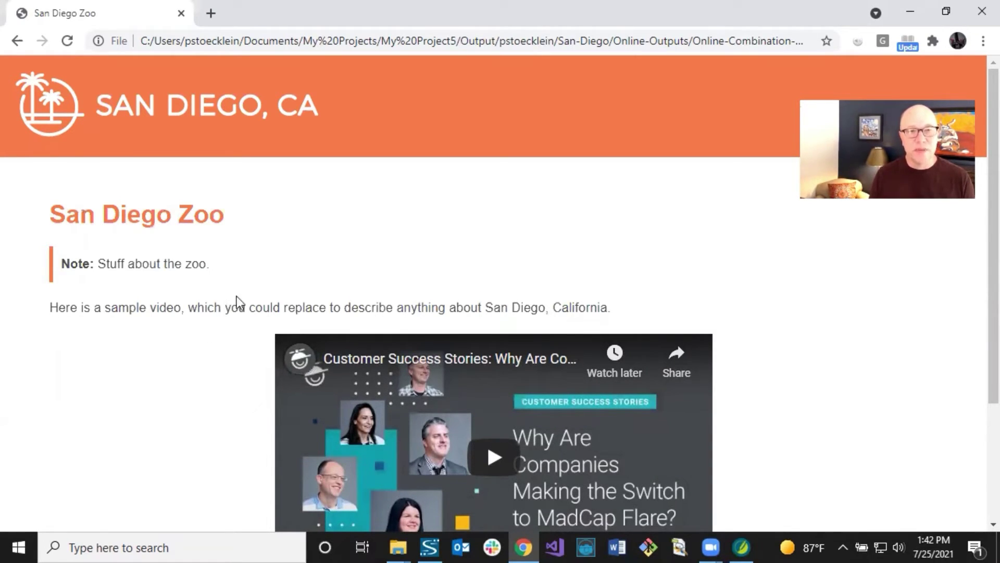
scroll(498, 324, "down", 3)
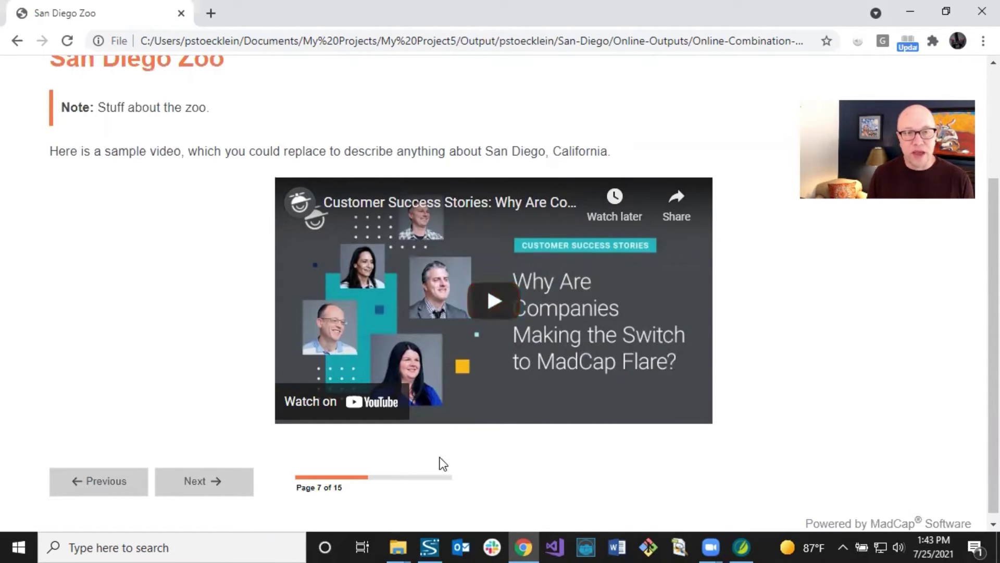
- Answer the Third Knowledge Check with the Enter option and submit it
left_click(219, 490)
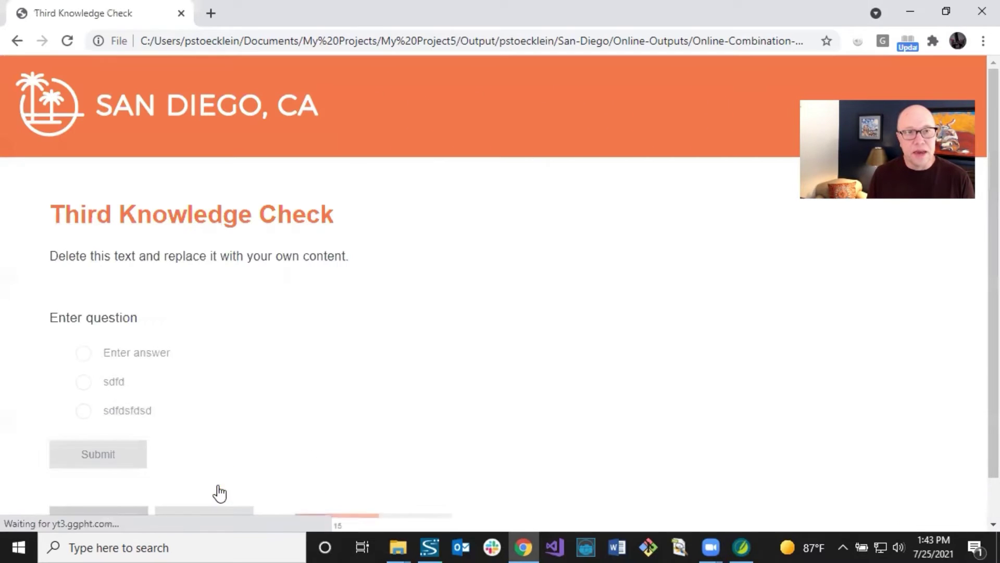
scroll(297, 391, "down", 1)
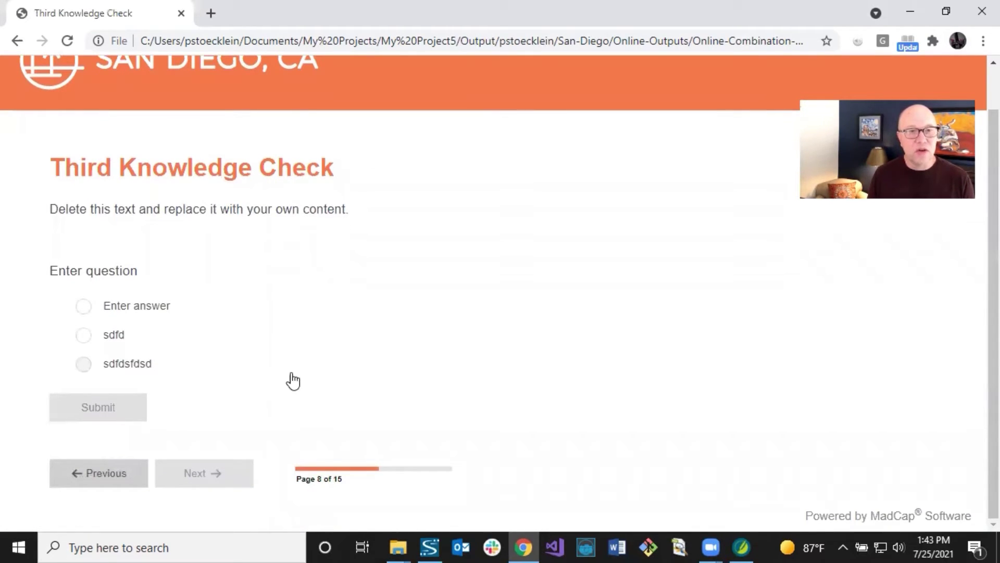
left_click(137, 312)
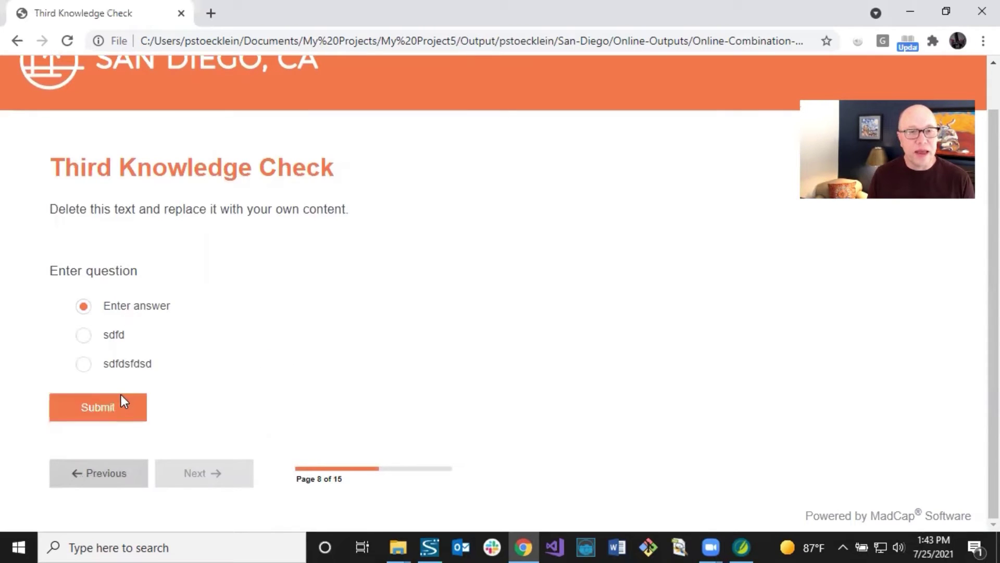
left_click(119, 399)
scroll(277, 421, "down", 1)
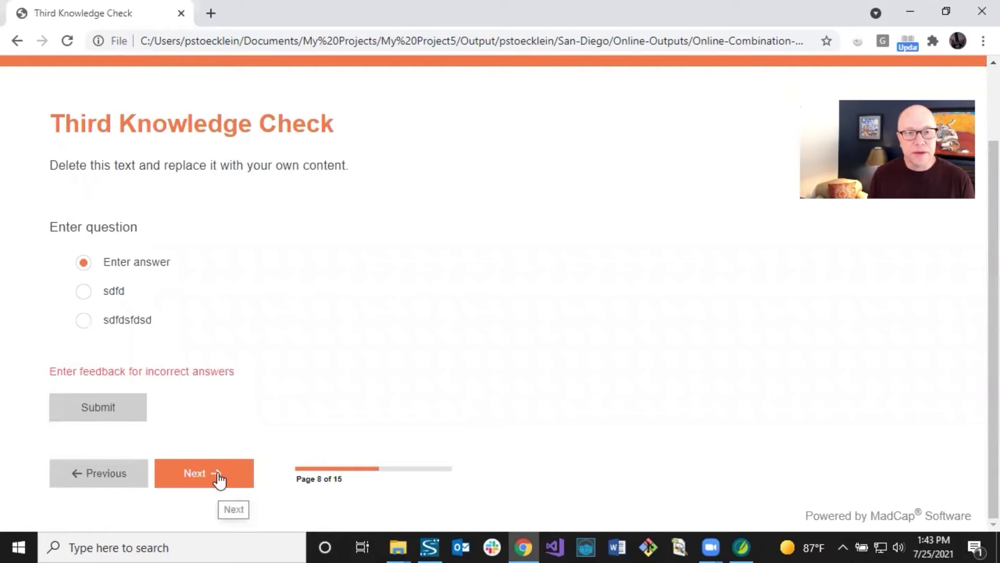
- Start the San Diego Test, answering Question 1 with Austin and Question 2 with Stephen F. Austin
left_click(218, 478)
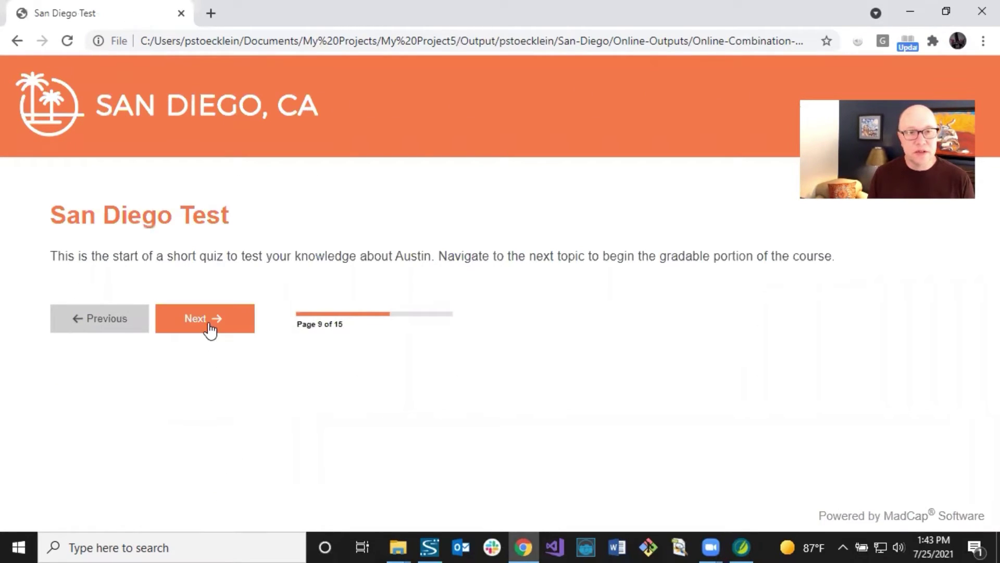
left_click(209, 329)
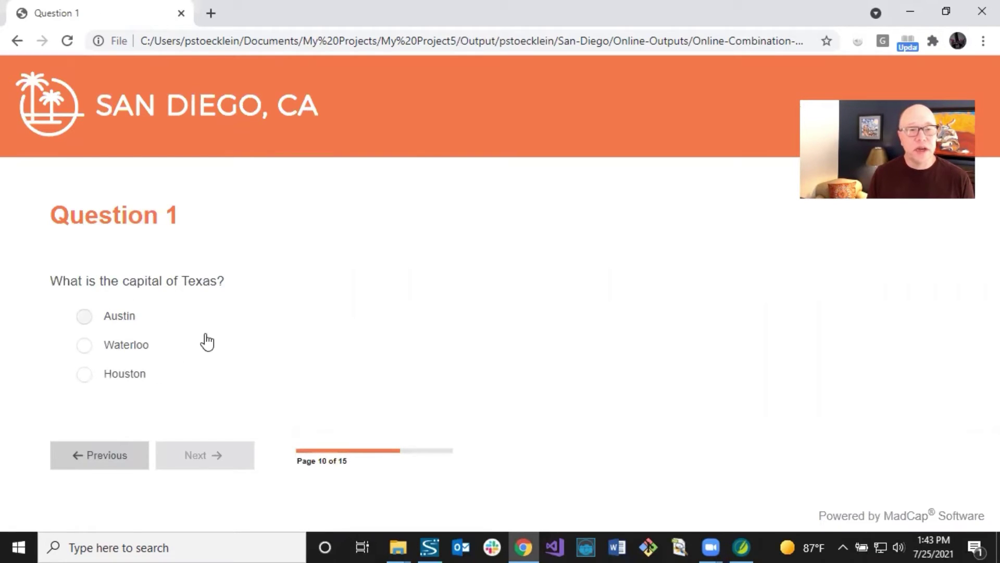
left_click(92, 320)
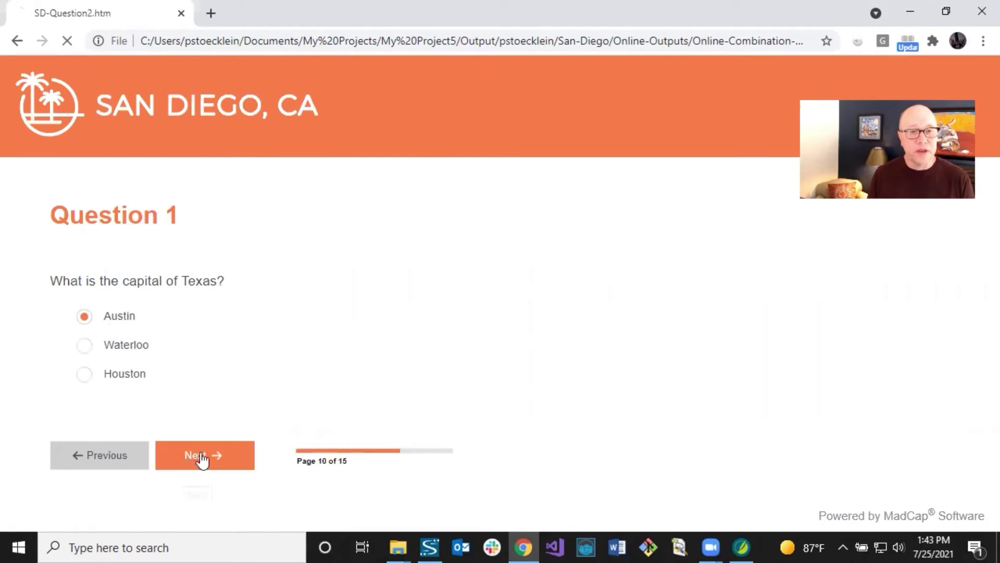
left_click(180, 461)
left_click(107, 317)
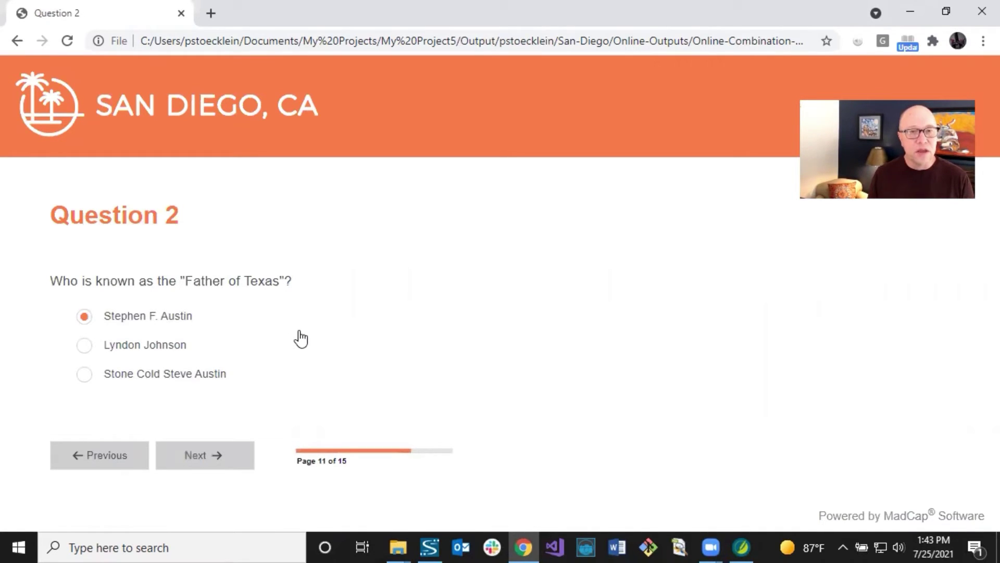
left_click(205, 460)
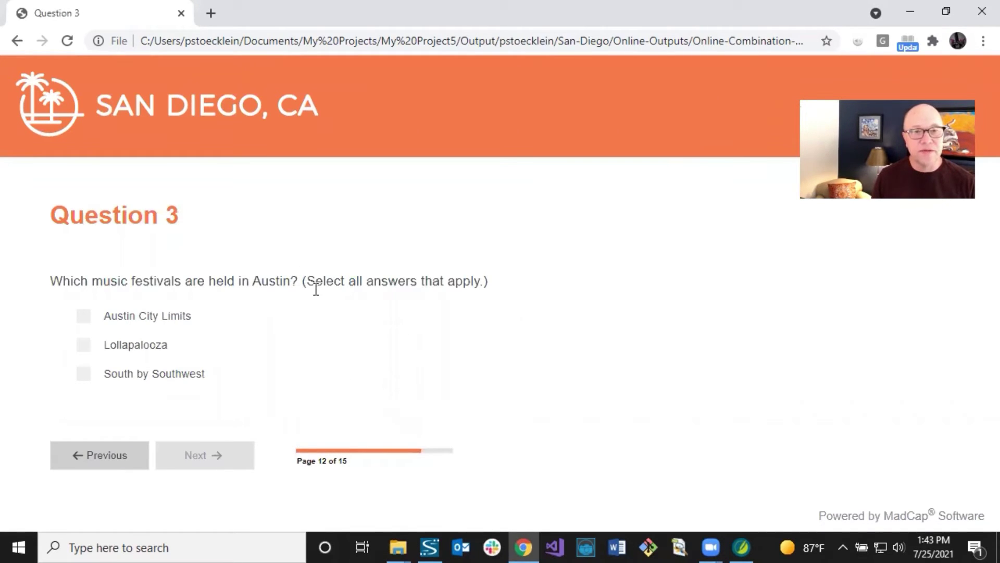
- Reload Question 3 to reshuffle its answers, then tick Austin City Limits and South by Southwest
key("F5")
key("F5")
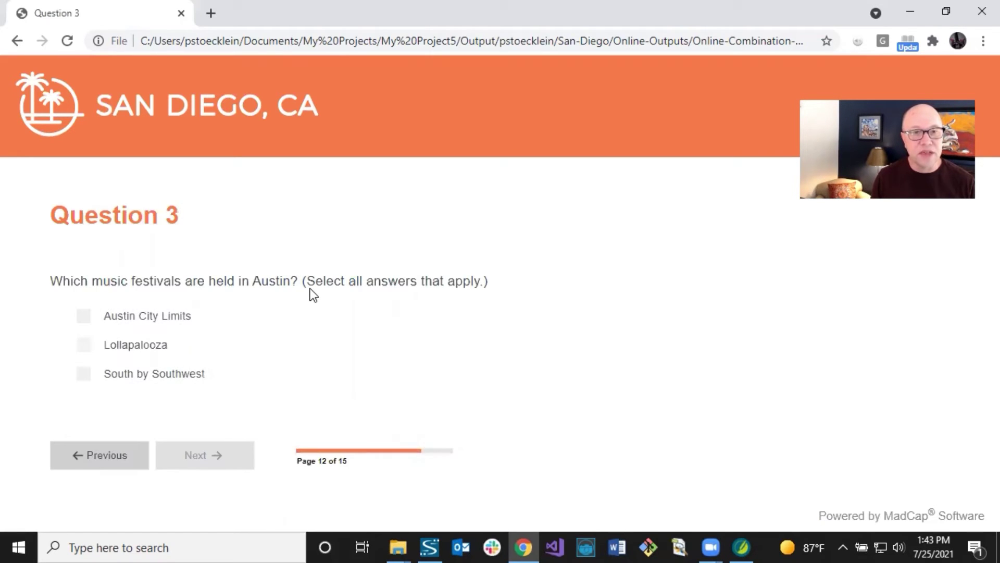
key("F5")
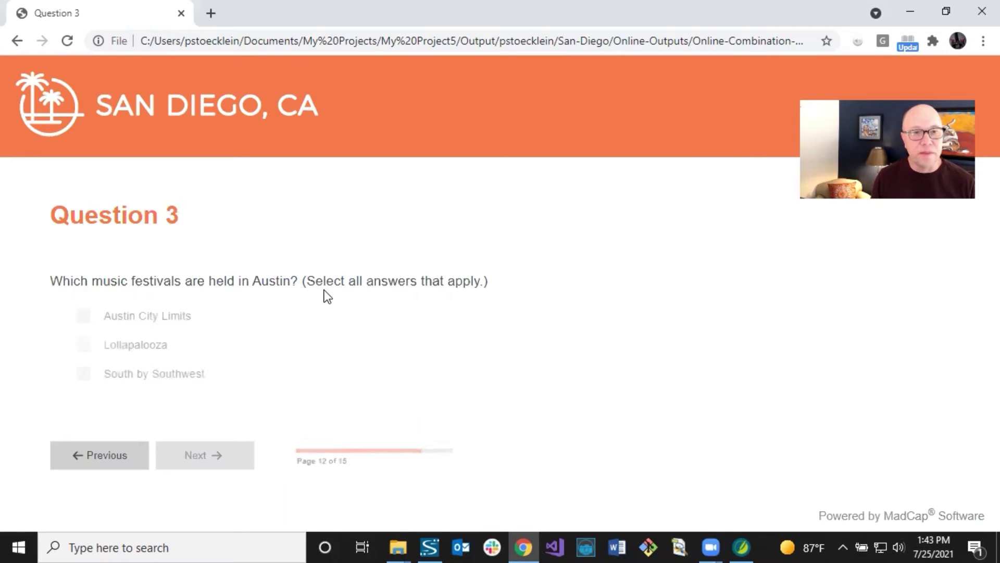
left_click(85, 346)
key("F5")
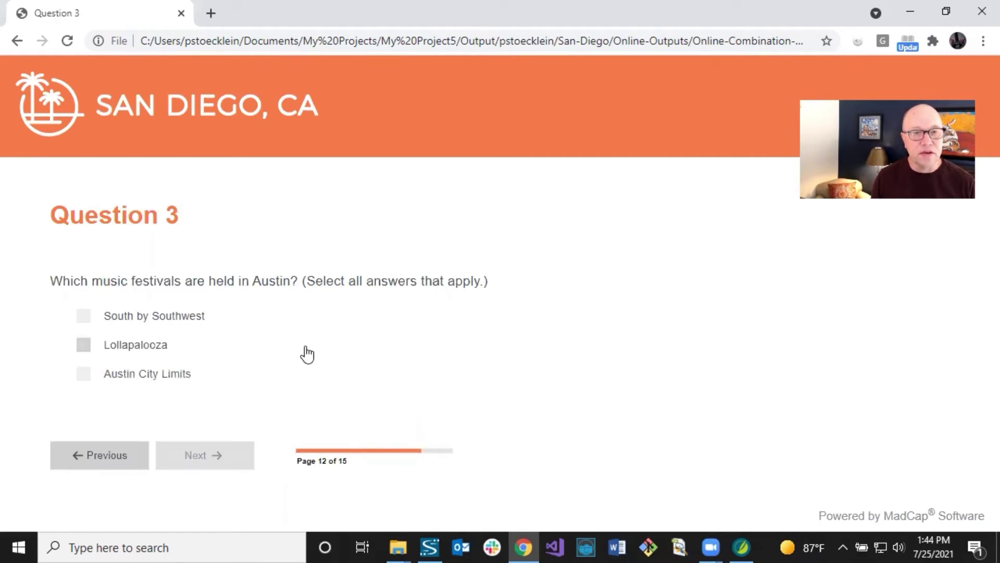
key("F5")
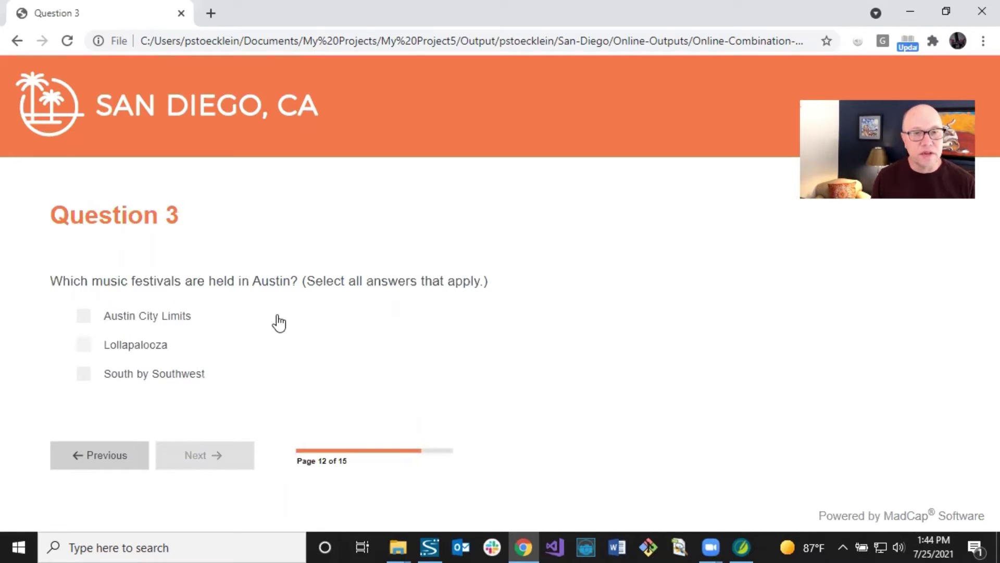
left_click(87, 318)
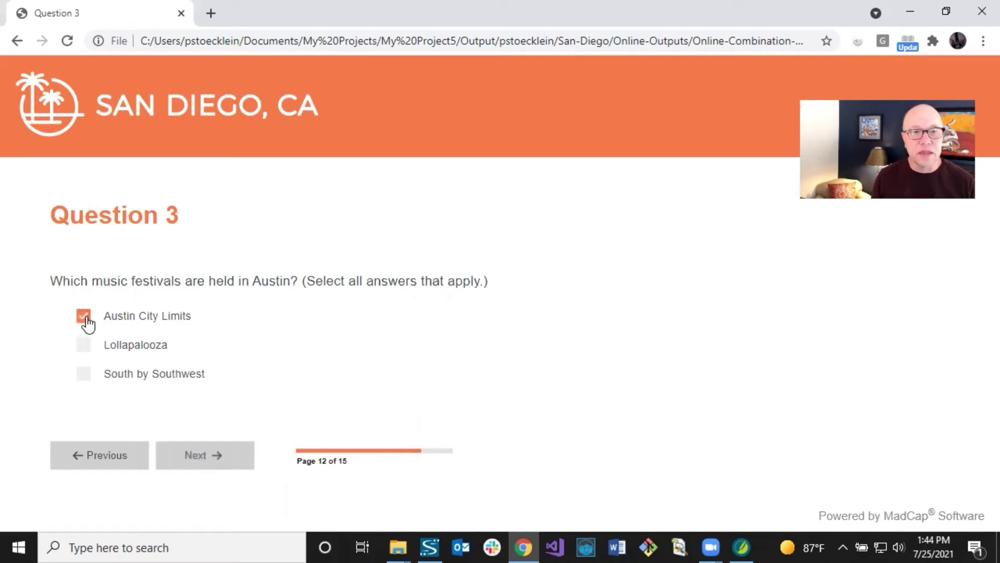
left_click(89, 373)
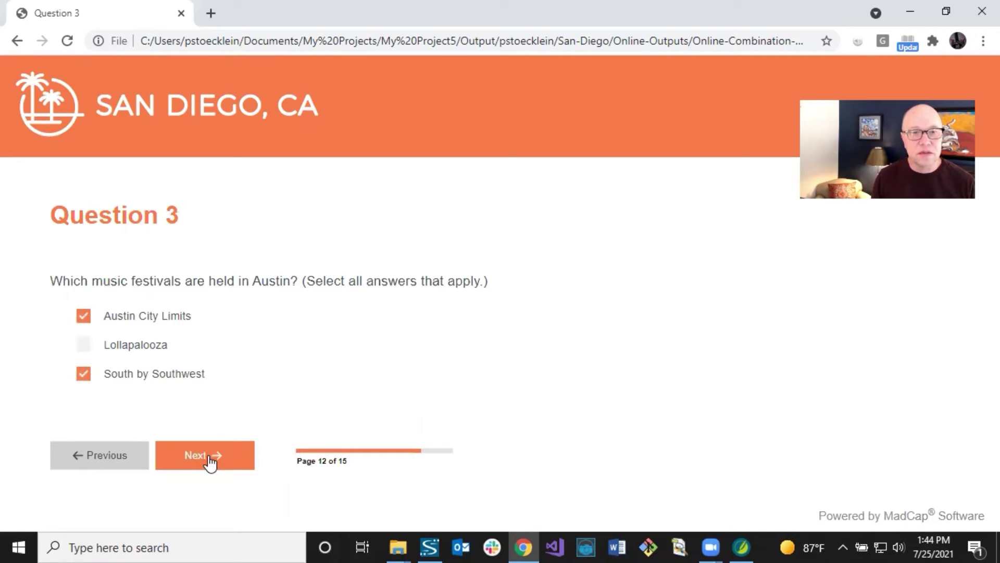
left_click(207, 459)
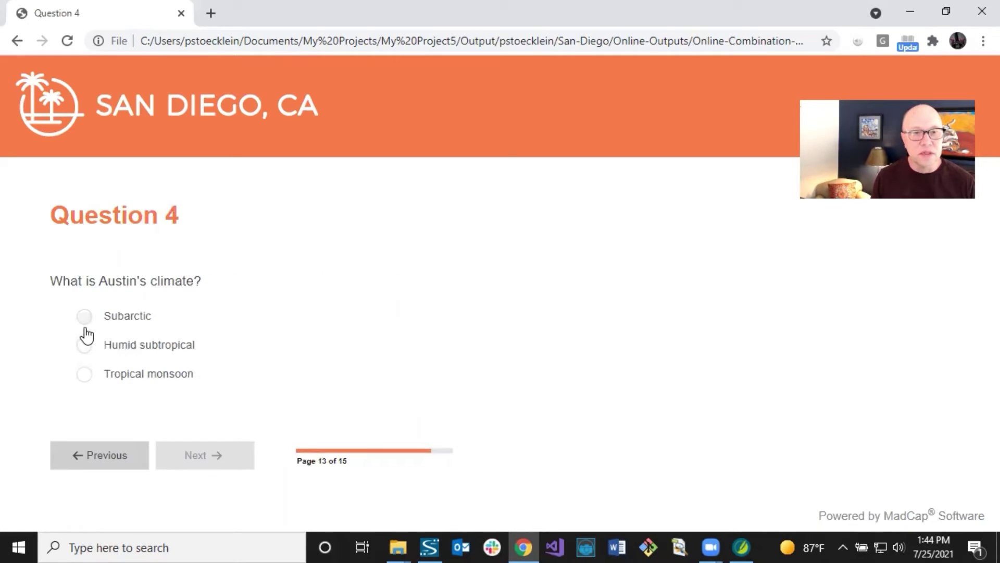
- Answer Question 4 with Humid subtropical; tick Best Barbecue and Center for Urban Bat Colonies on Question 5
left_click(84, 345)
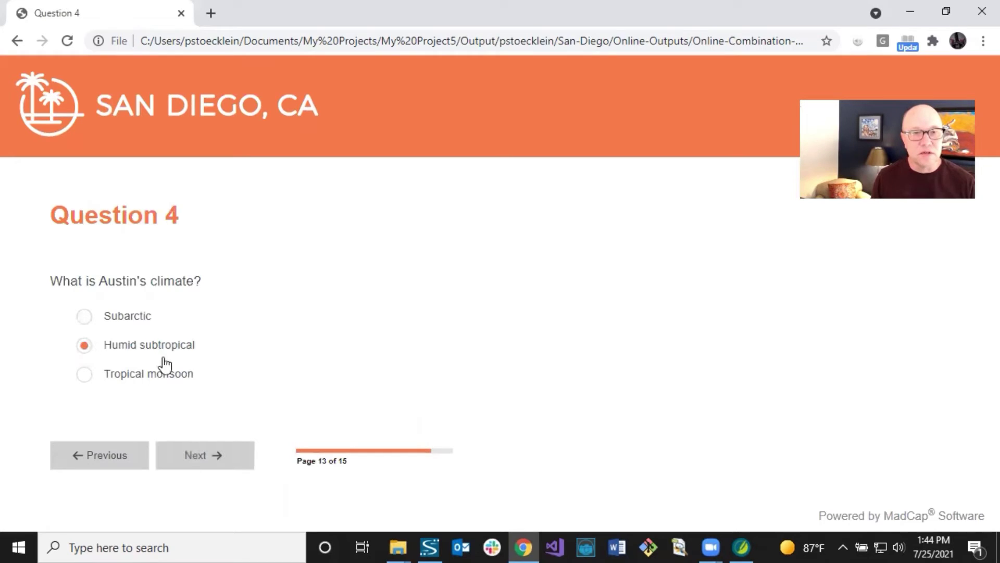
left_click(211, 452)
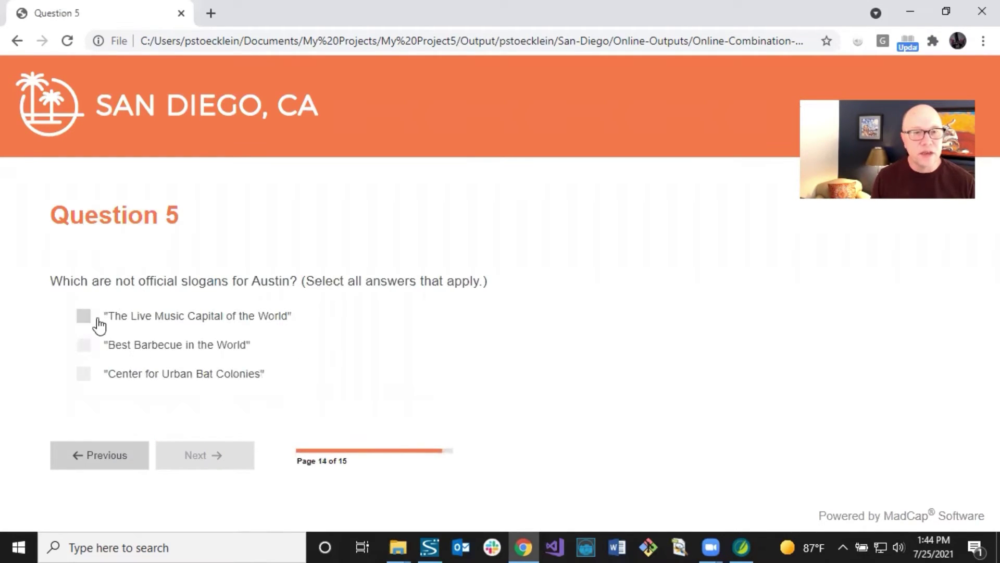
left_click(83, 345)
left_click(83, 373)
left_click(180, 454)
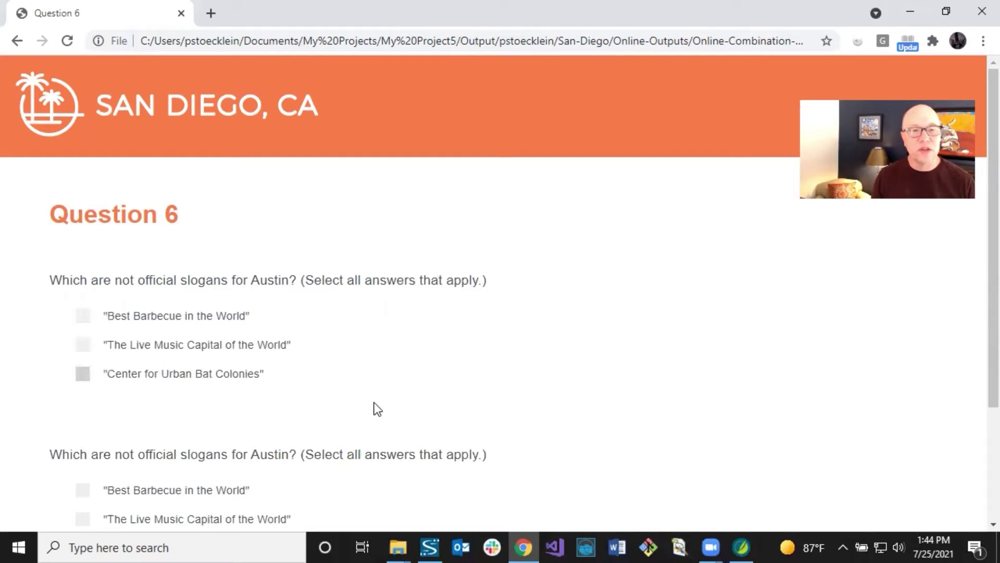
- Tick Center for Urban Bat Colonies and The Live Music Capital of the World on Question 6, then complete
left_click(85, 376)
scroll(225, 398, "down", 3)
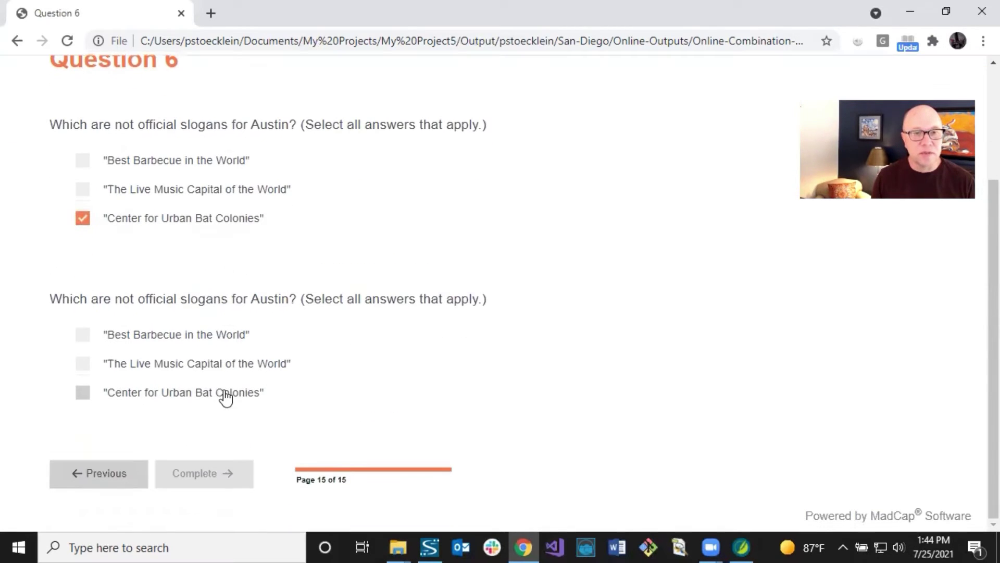
left_click(133, 369)
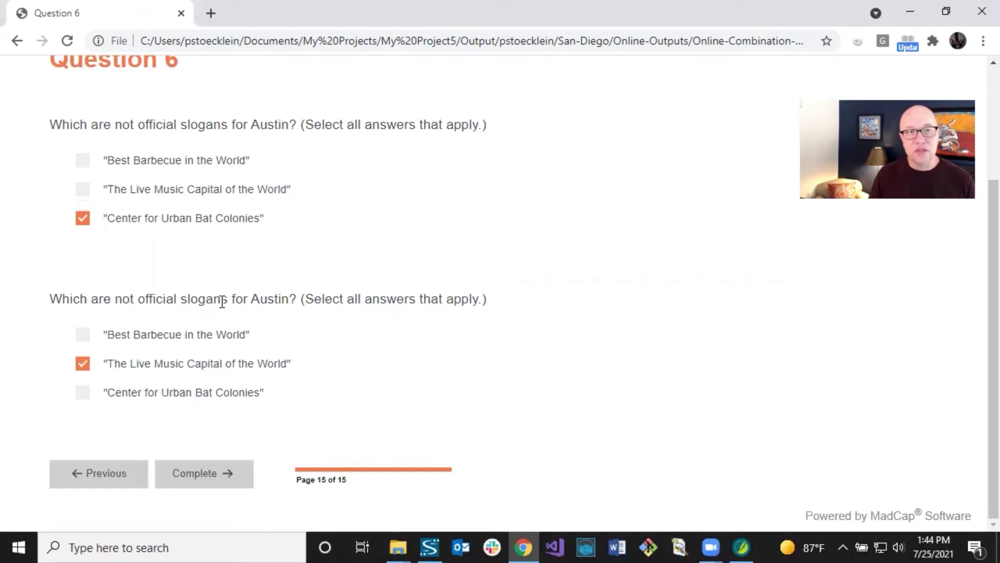
scroll(222, 301, "up", 1)
scroll(222, 299, "down", 1)
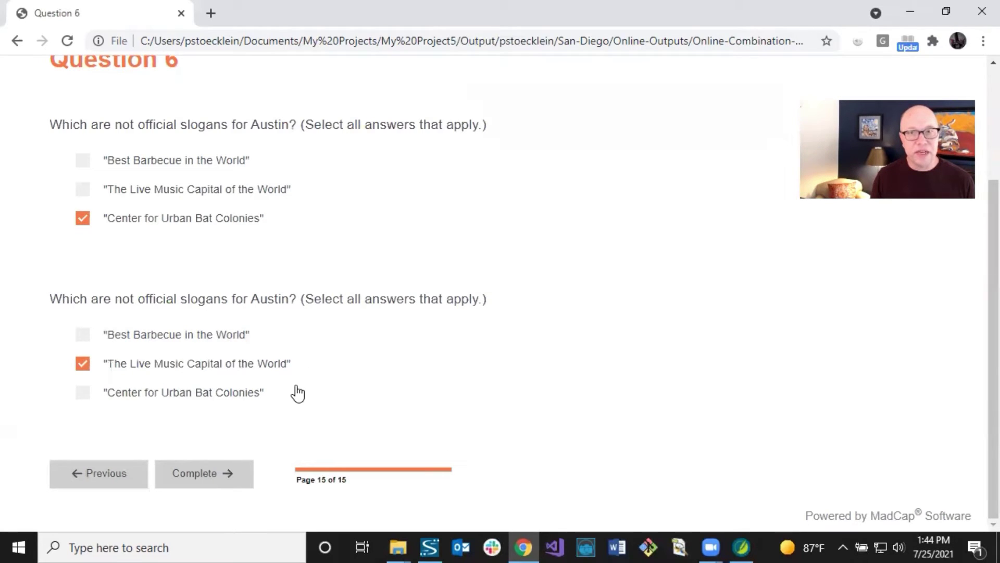
left_click(208, 473)
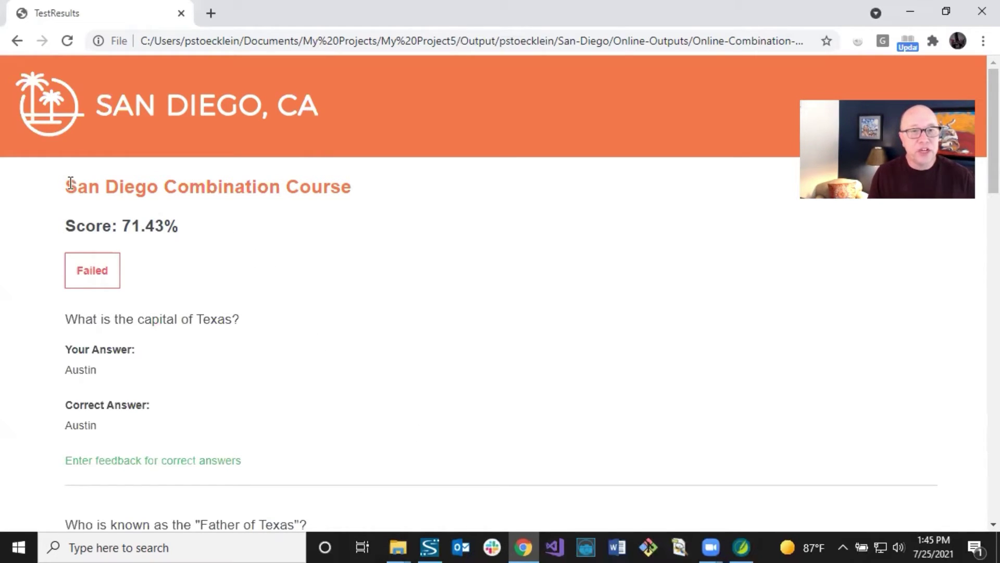
triple_click(102, 186)
left_click(352, 191)
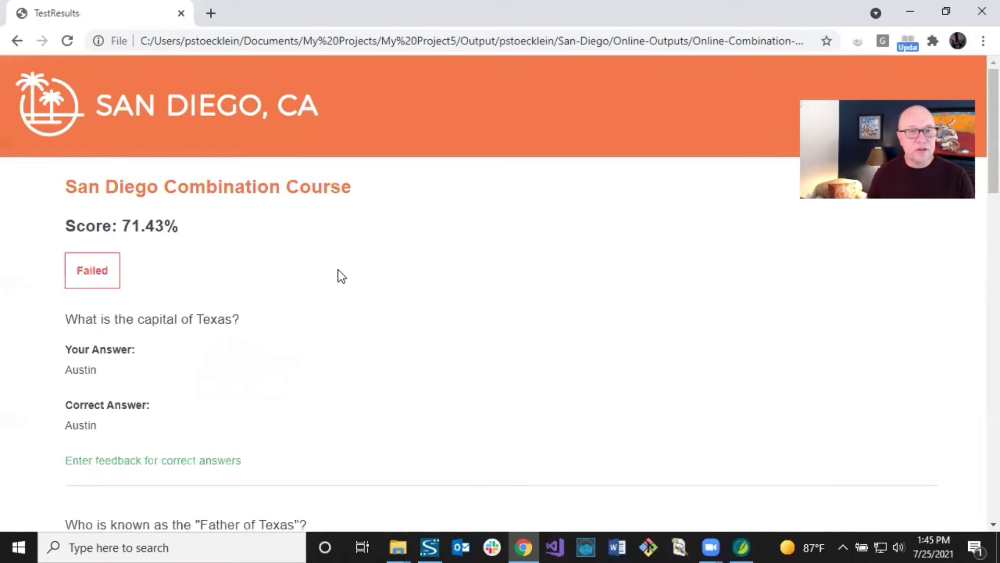
scroll(357, 270, "down", 8)
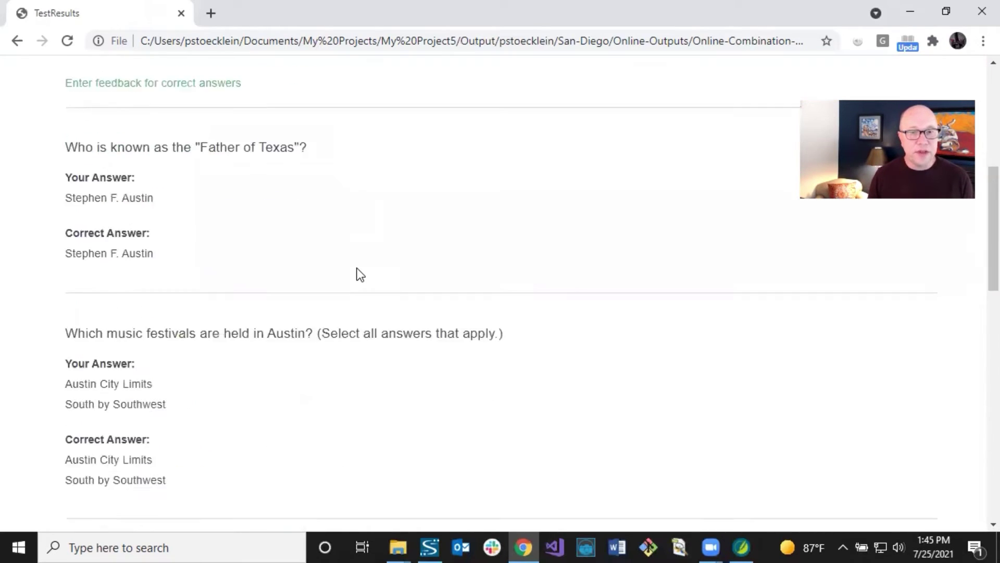
scroll(358, 271, "up", 7)
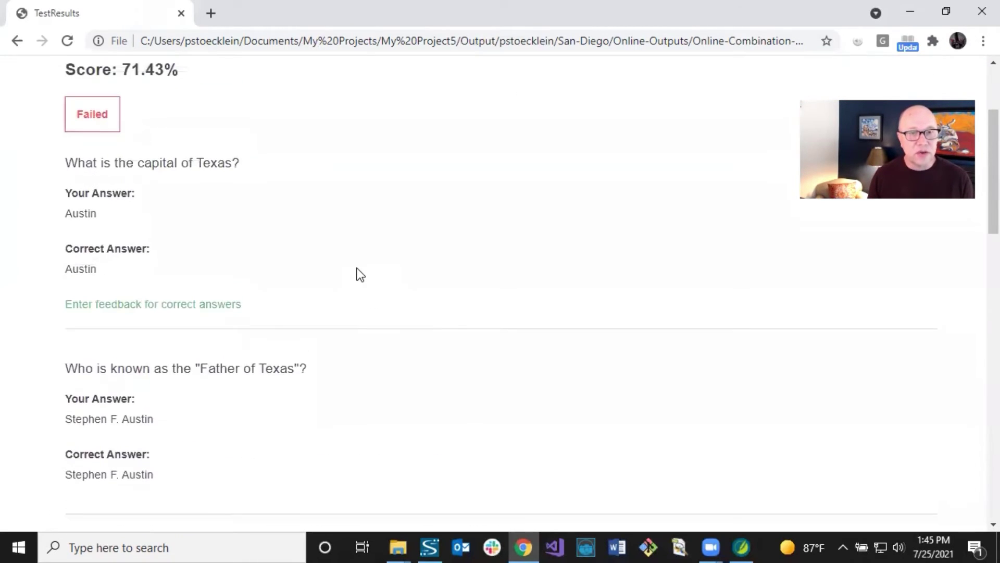
scroll(360, 269, "up", 3)
scroll(370, 267, "down", 8)
scroll(372, 265, "down", 10)
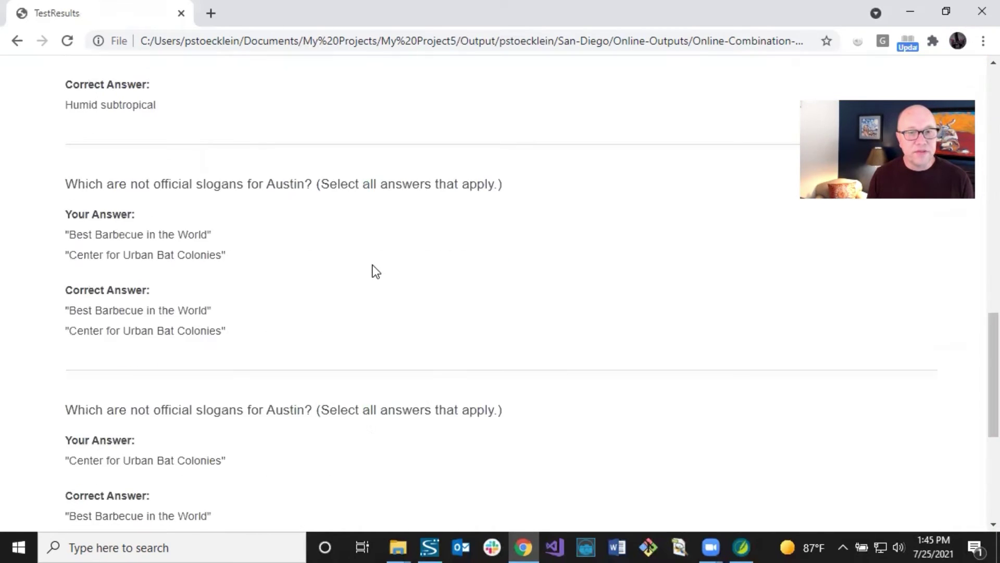
scroll(374, 264, "up", 18)
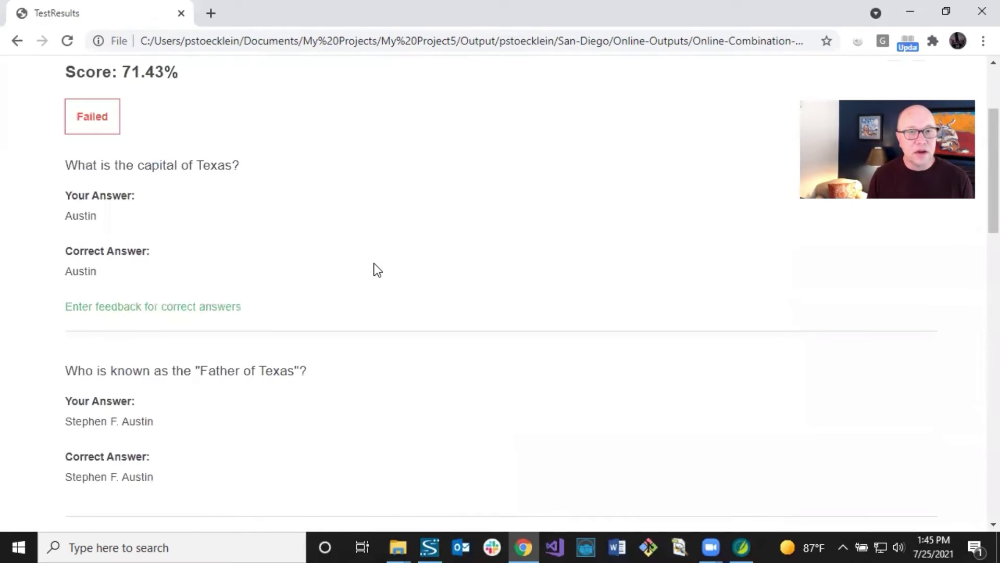
scroll(374, 264, "up", 3)
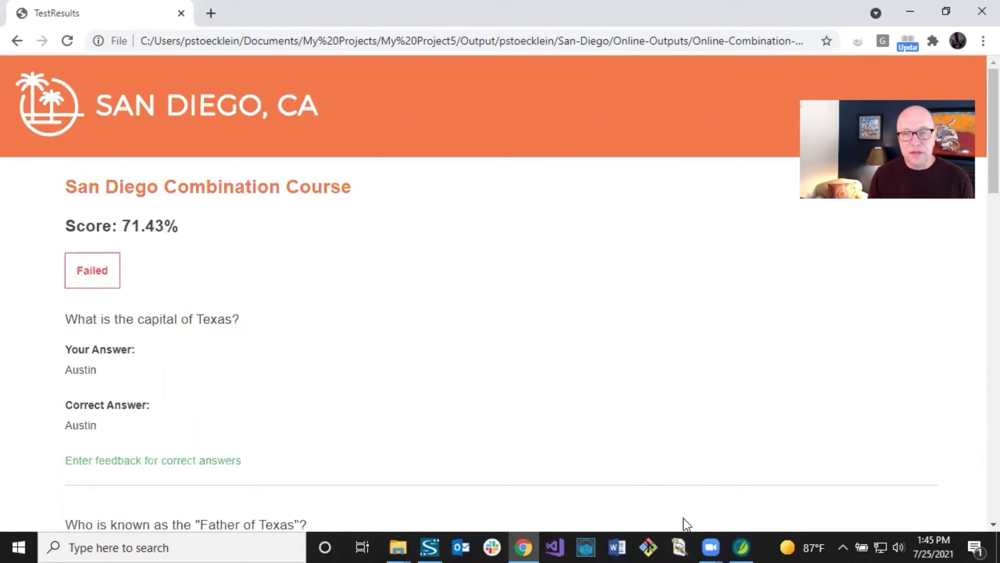
- Return to Flare and expand the PDF-Outputs targets folder in the Project Organizer
left_click(913, 11)
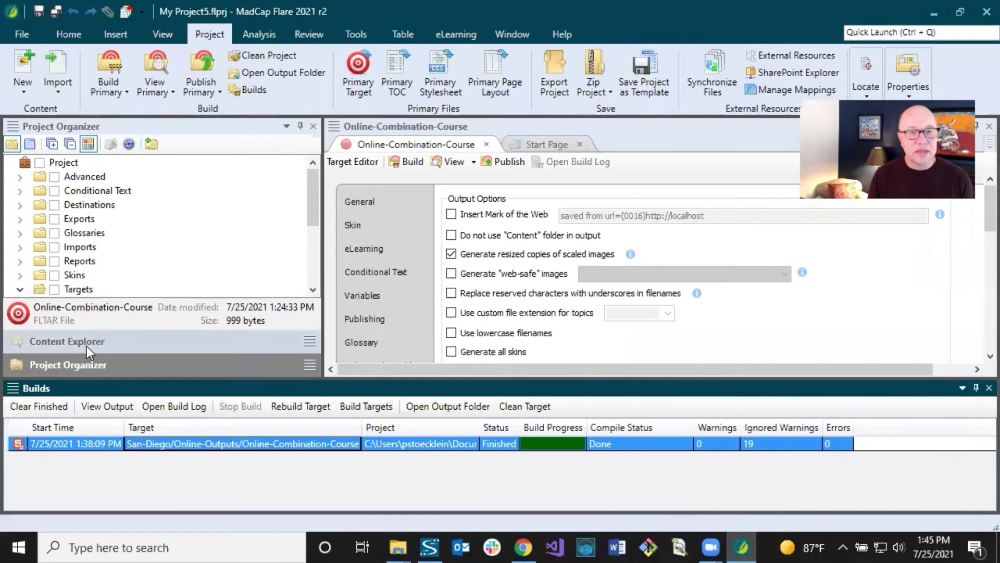
left_click_drag(303, 385, 306, 428)
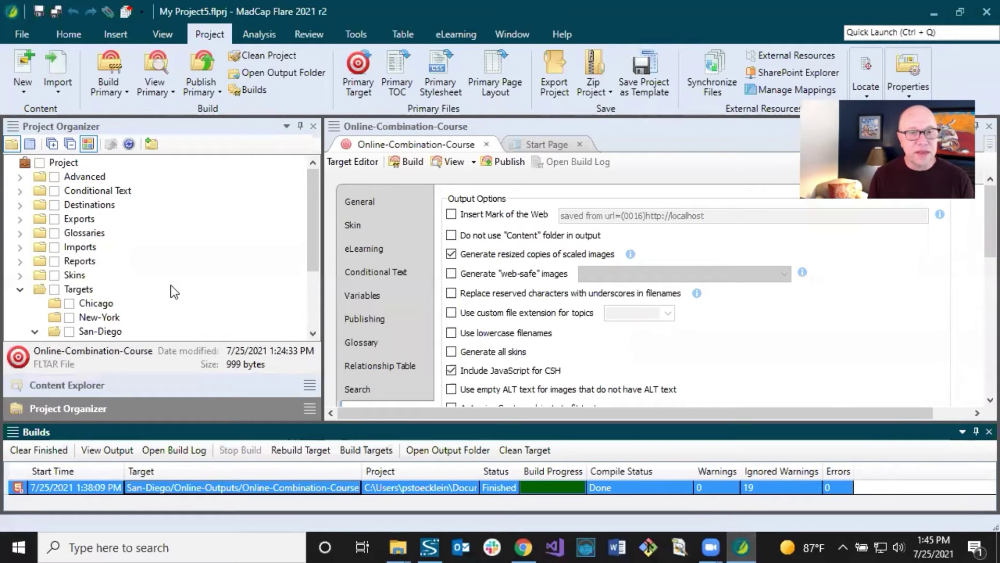
scroll(171, 285, "down", 2)
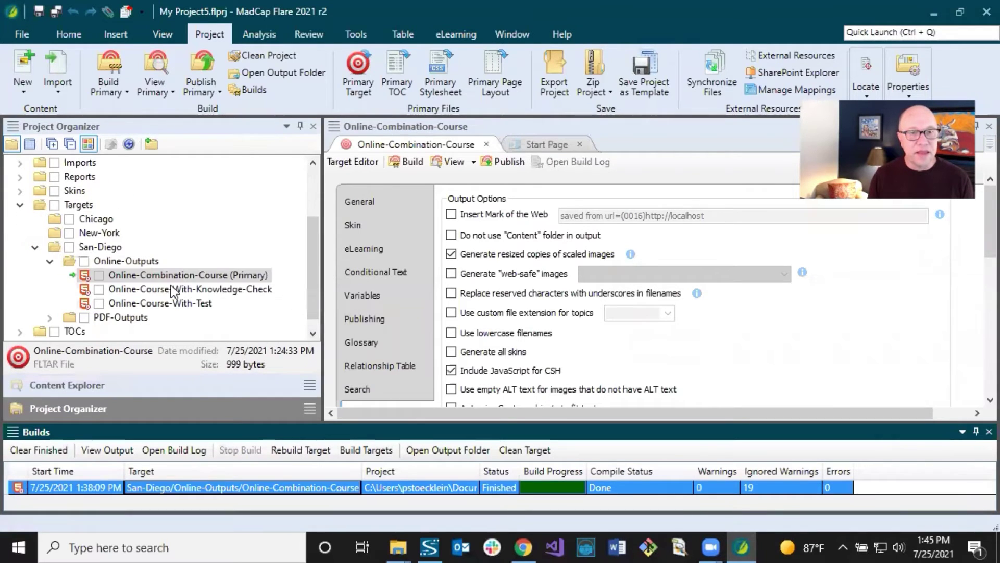
left_click(50, 318)
scroll(159, 312, "down", 1)
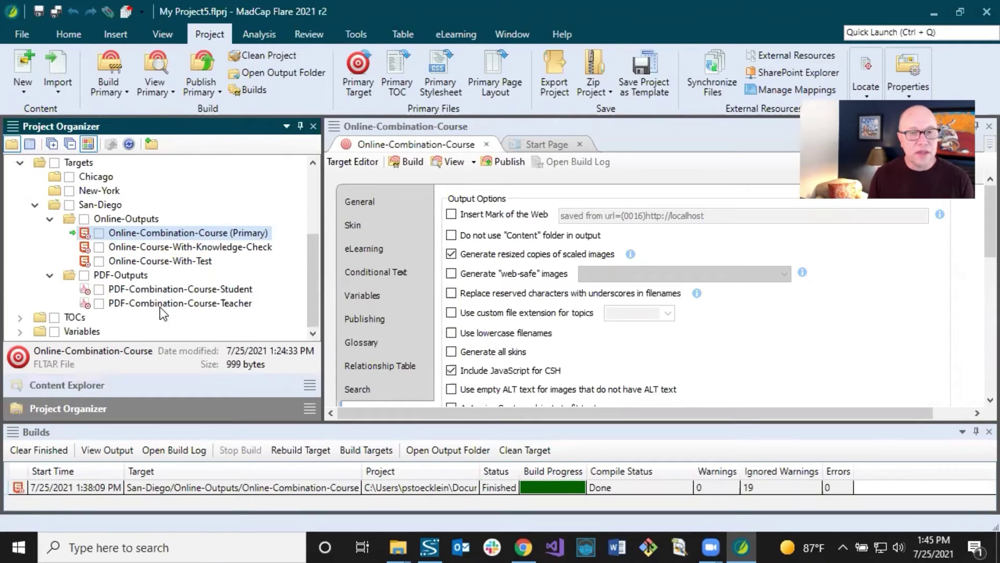
- Build the PDF-Combination-Course-Teacher target and open its finished 21-page PDF in Acrobat Reader
right_click(160, 302)
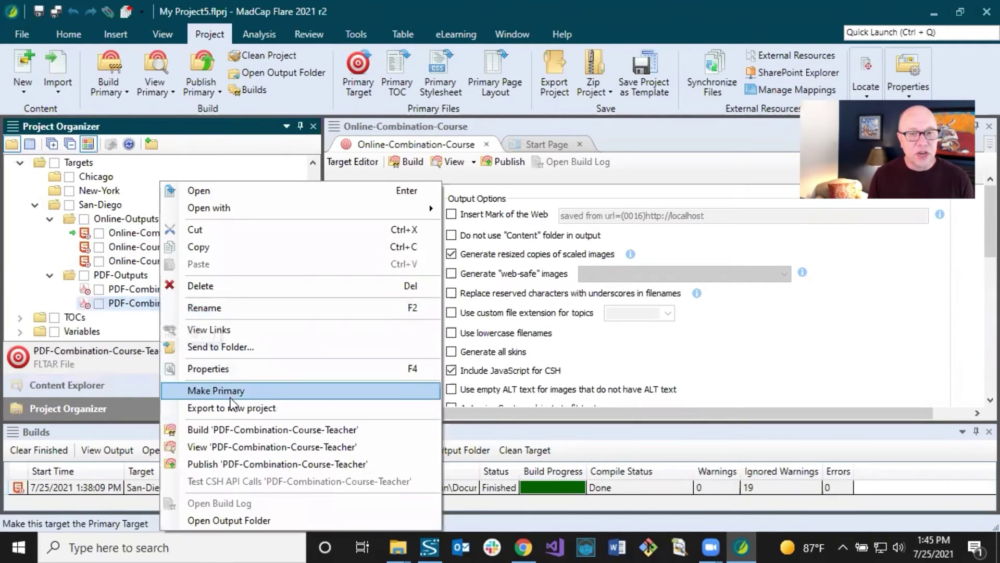
left_click(230, 429)
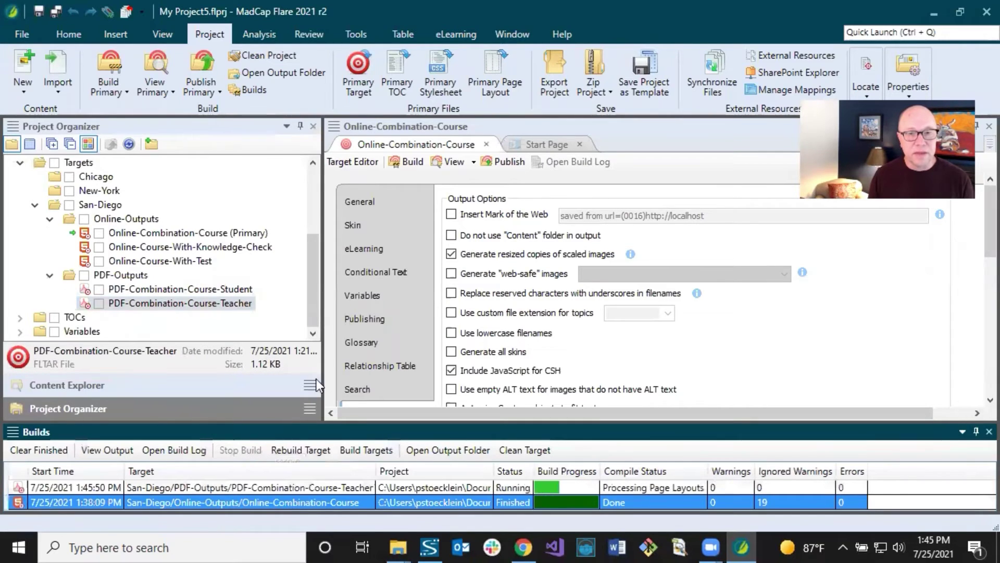
left_click_drag(363, 424, 365, 401)
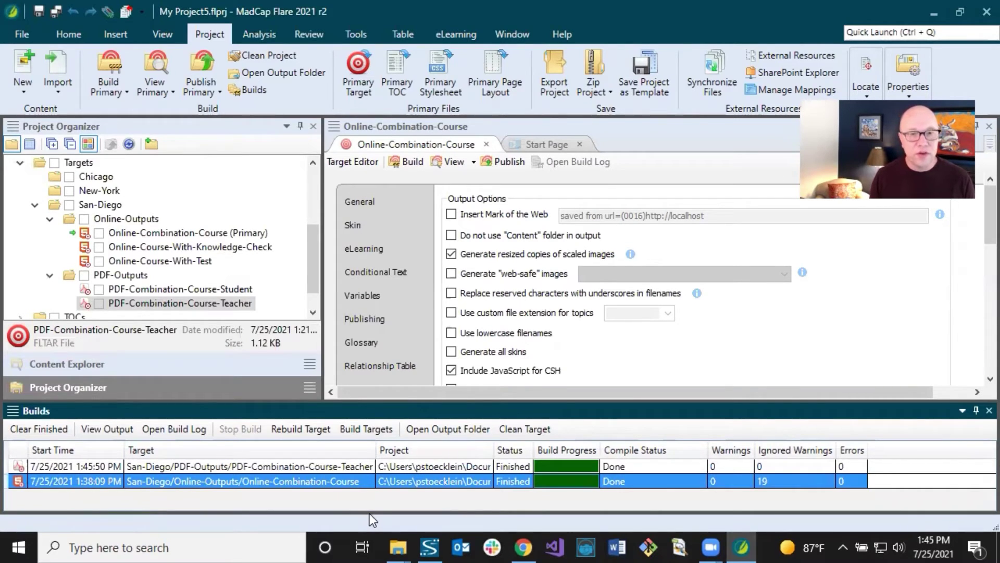
double_click(348, 467)
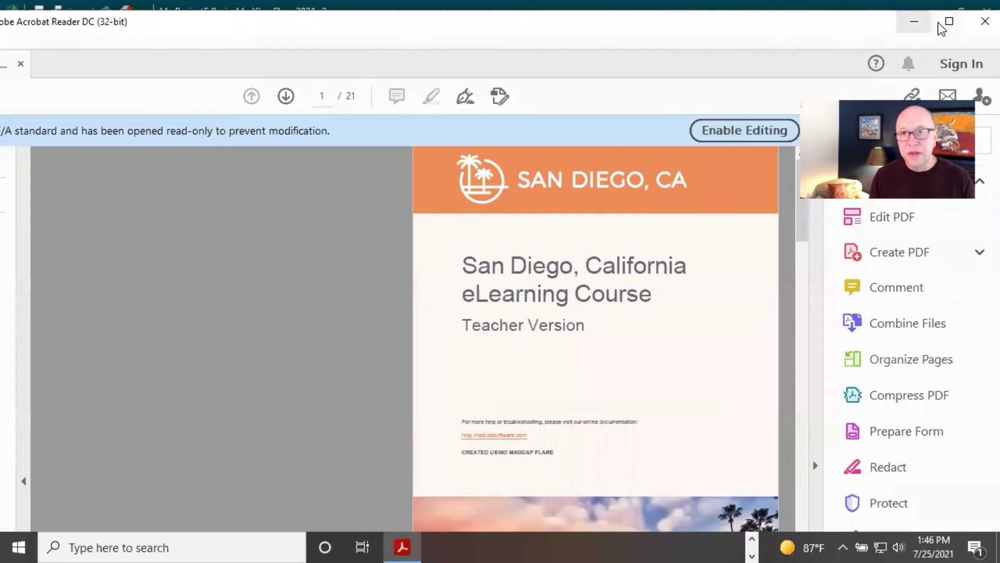
left_click(948, 21)
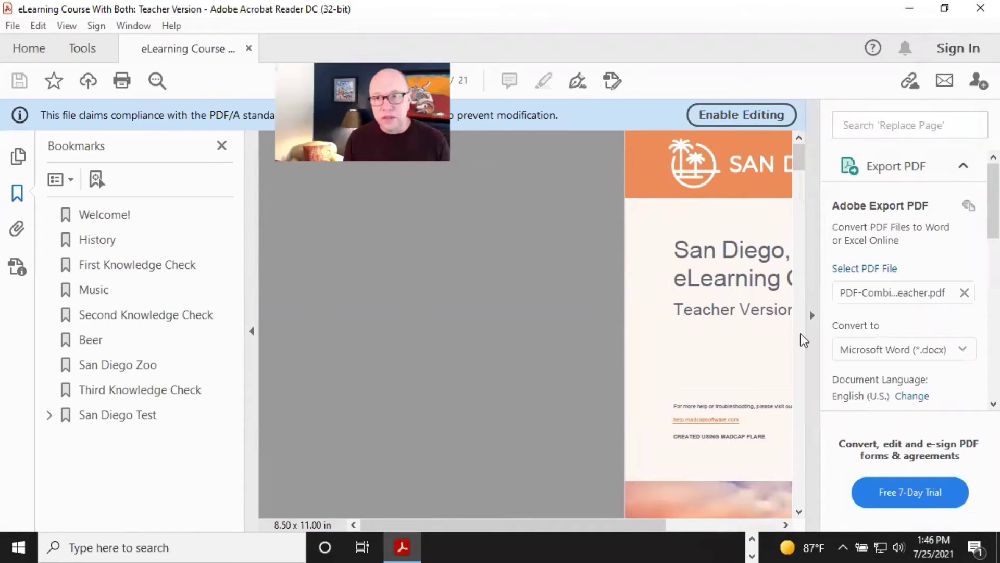
- Hide the tools and Bookmarks panes and scroll down to the teacher PDF's TOC on page 3
left_click(811, 312)
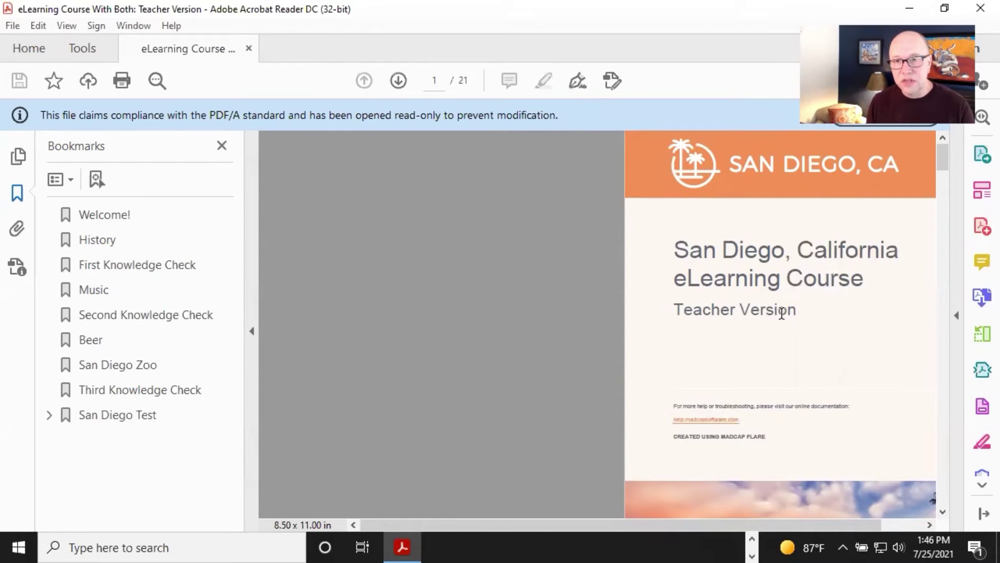
left_click_drag(709, 534, 776, 531)
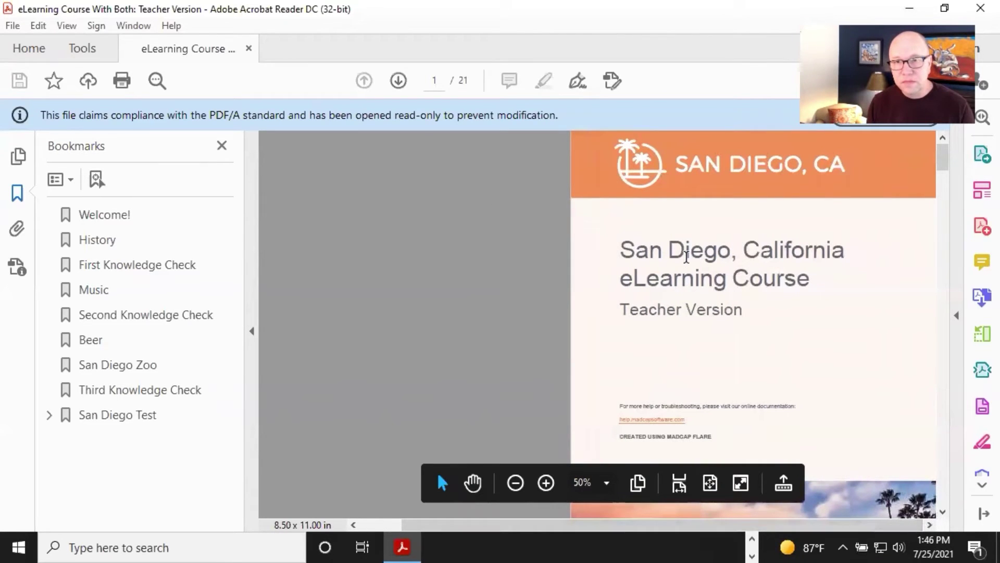
scroll(558, 286, "down", 3)
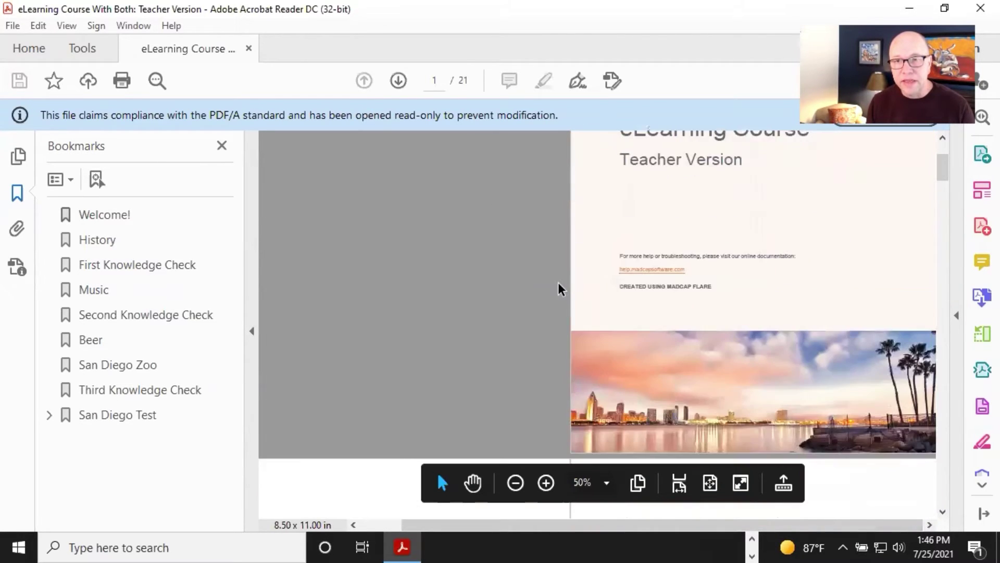
scroll(560, 287, "down", 3)
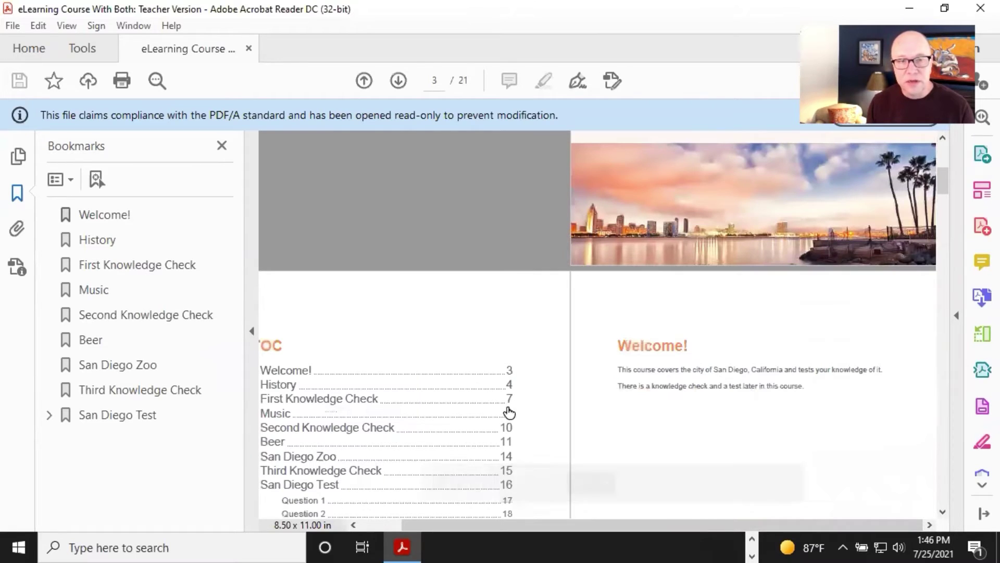
left_click(251, 331)
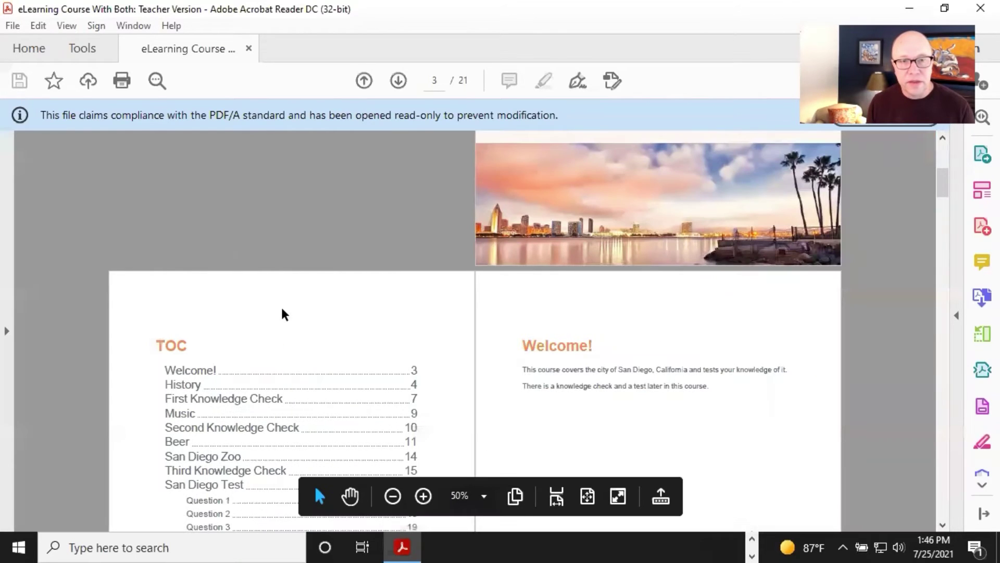
scroll(255, 270, "down", 1)
scroll(255, 272, "down", 2)
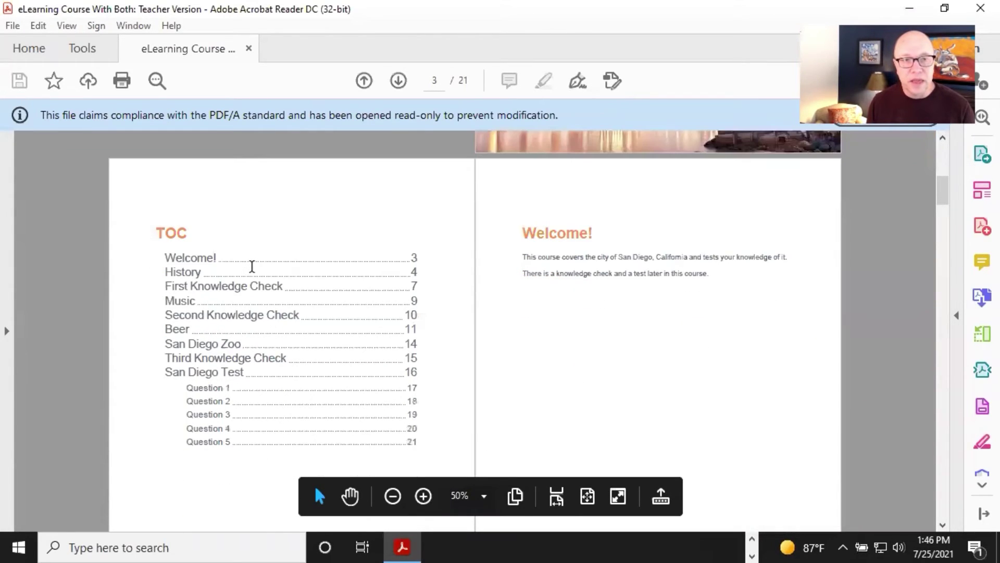
scroll(252, 266, "down", 1)
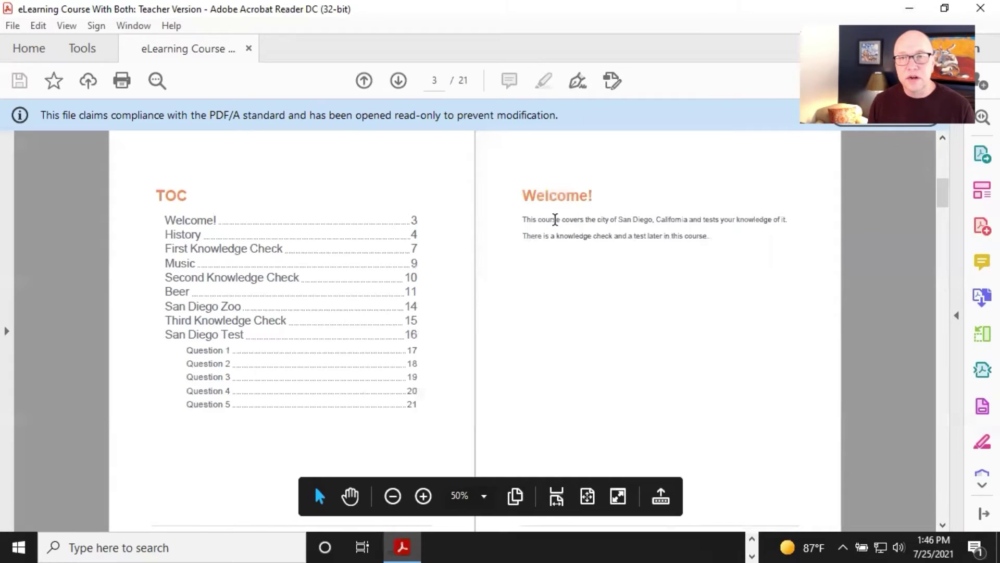
left_click(555, 219)
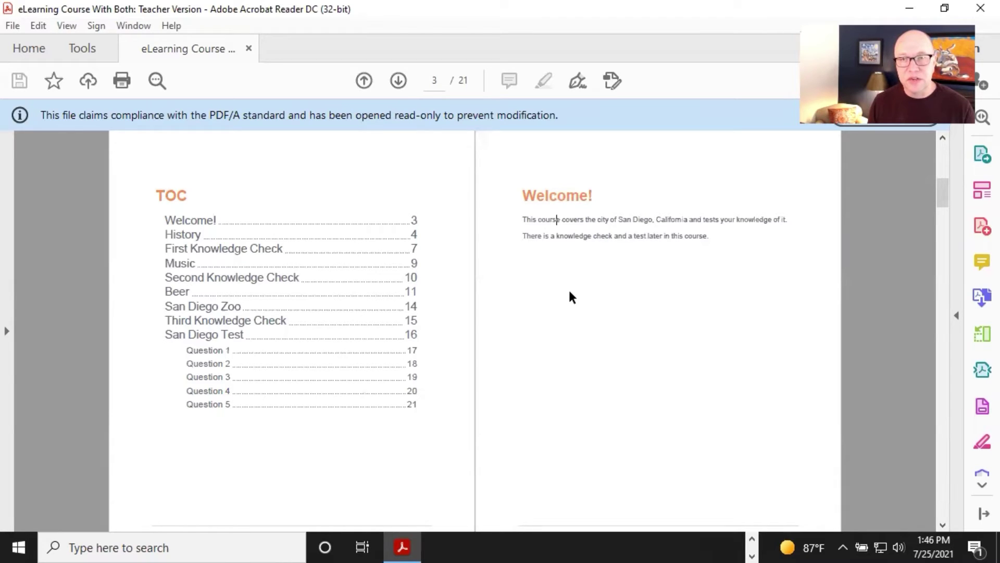
scroll(572, 297, "down", 2)
scroll(572, 297, "up", 2)
scroll(572, 297, "down", 3)
scroll(571, 294, "down", 2)
scroll(571, 294, "up", 4)
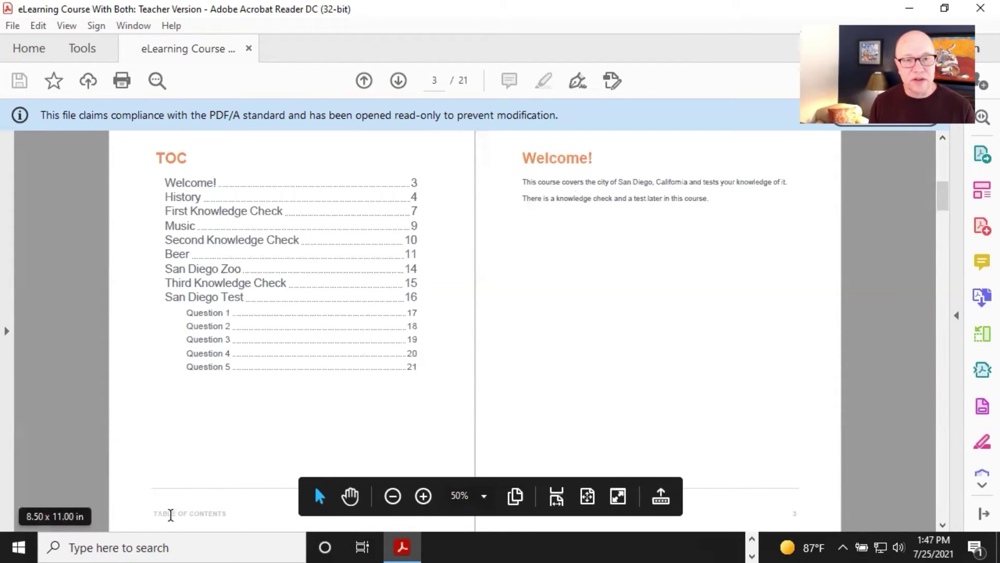
left_click_drag(155, 513, 225, 514)
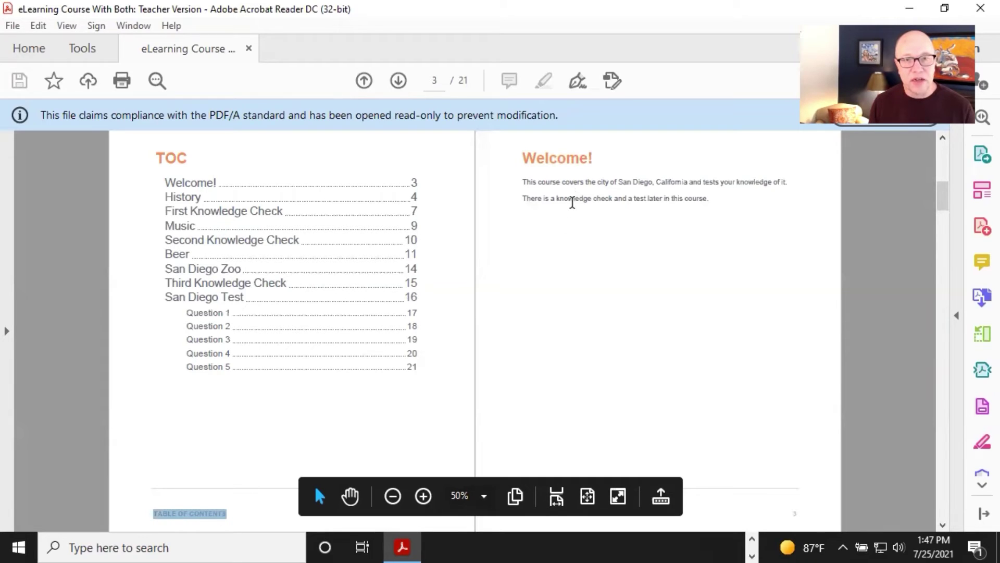
left_click(574, 199)
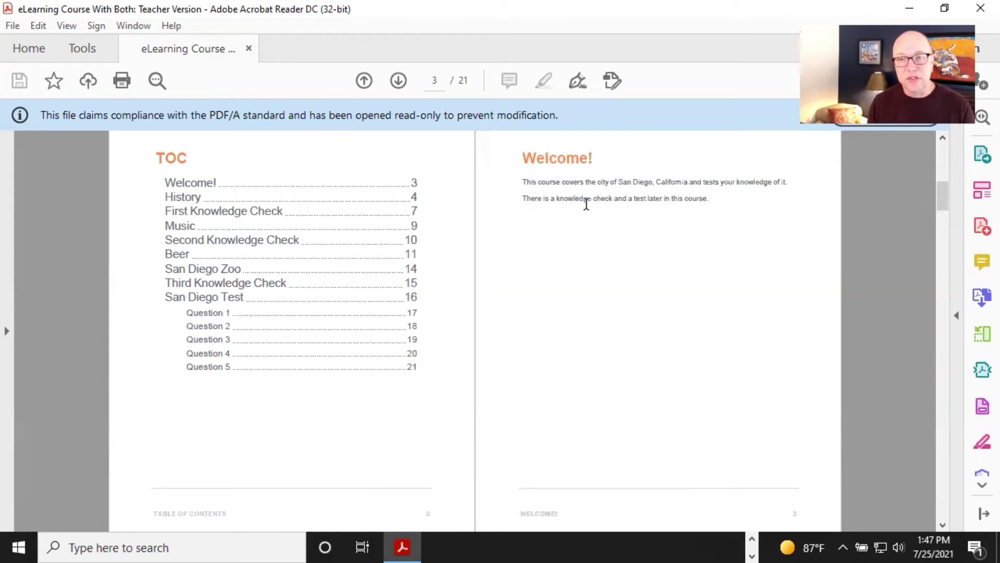
scroll(578, 281, "down", 3)
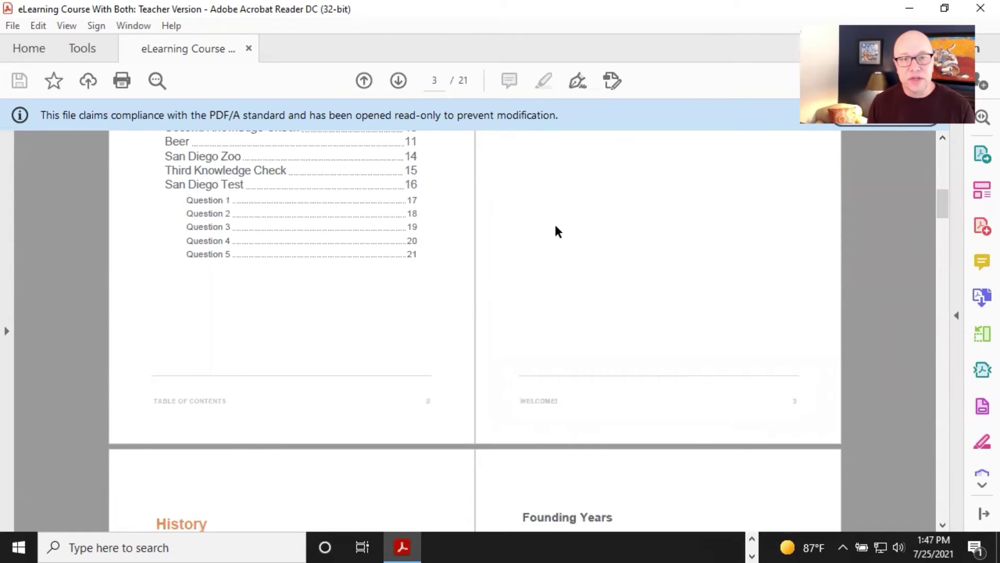
- Zoom the teacher PDF to 75% and scroll down to the History pages
left_click(483, 501)
left_click(535, 176)
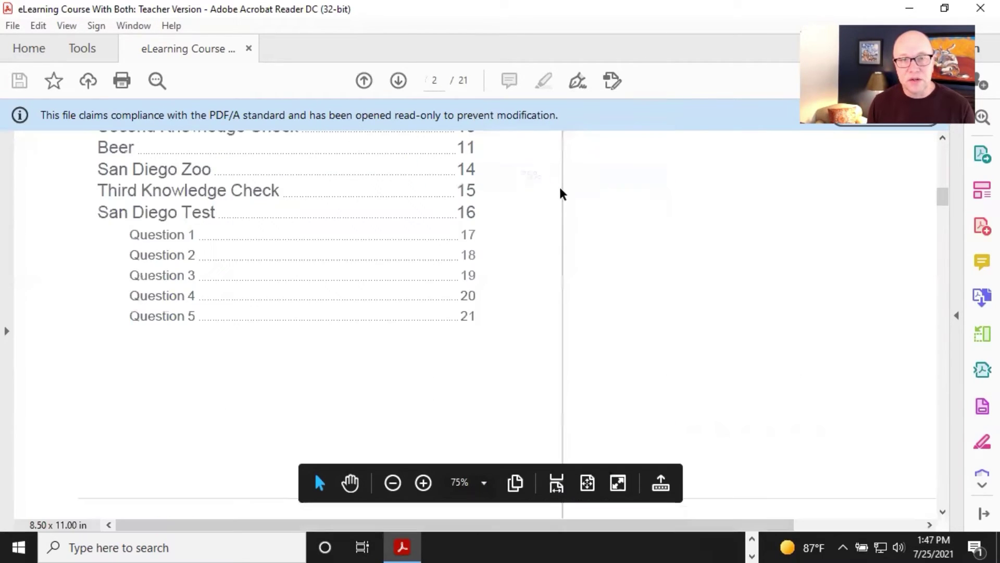
scroll(671, 247, "down", 4)
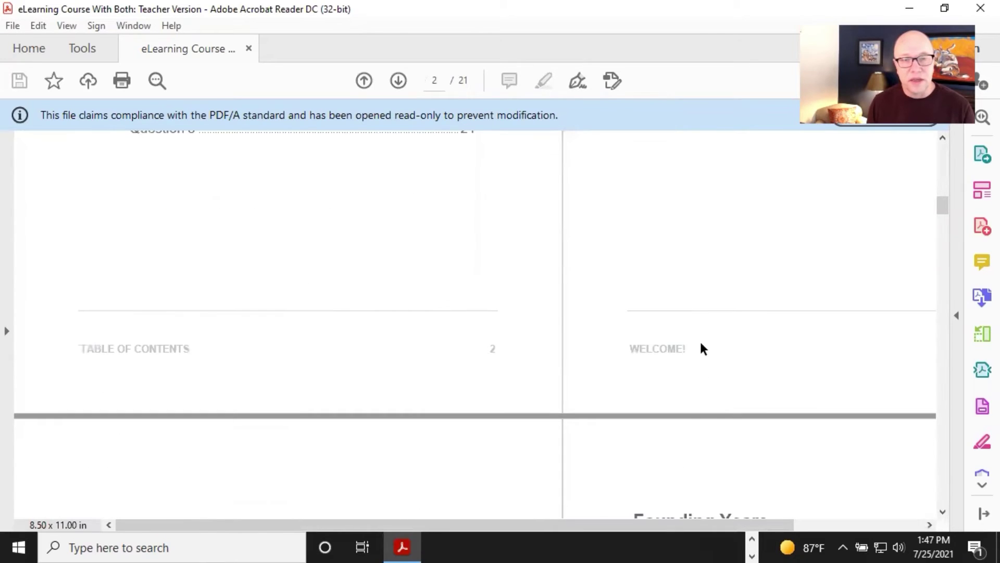
left_click_drag(777, 524, 823, 525)
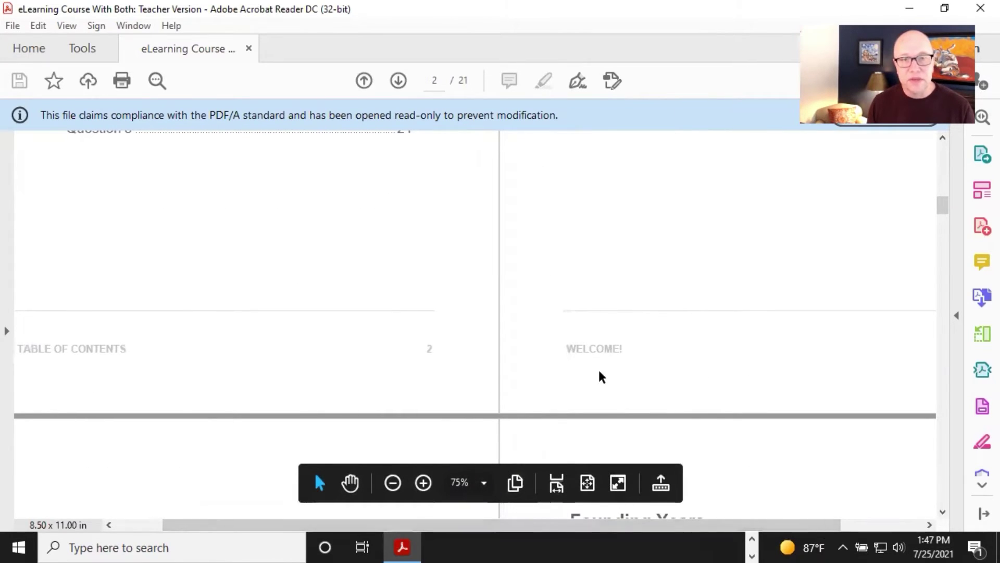
scroll(557, 376, "down", 7)
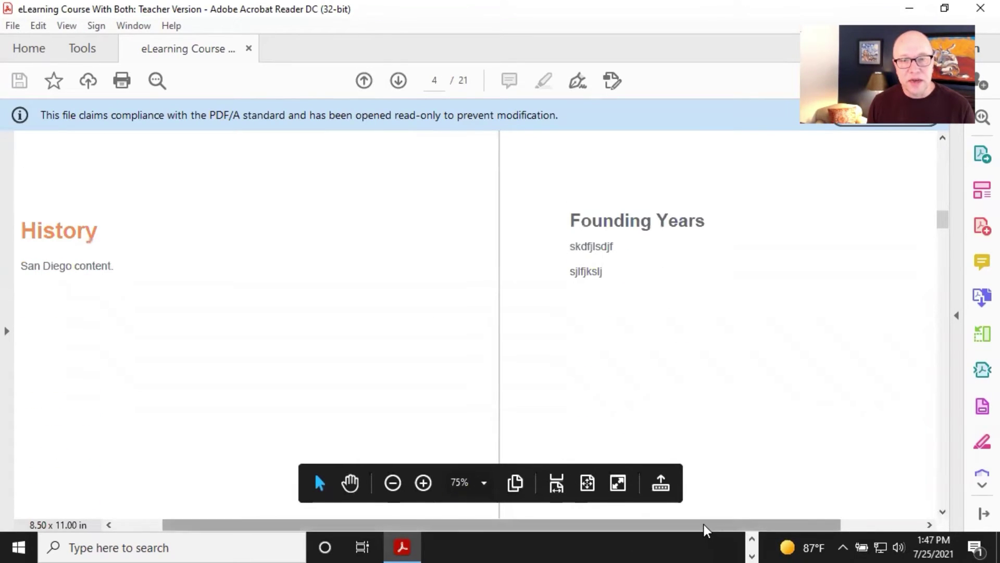
left_click_drag(704, 524, 665, 524)
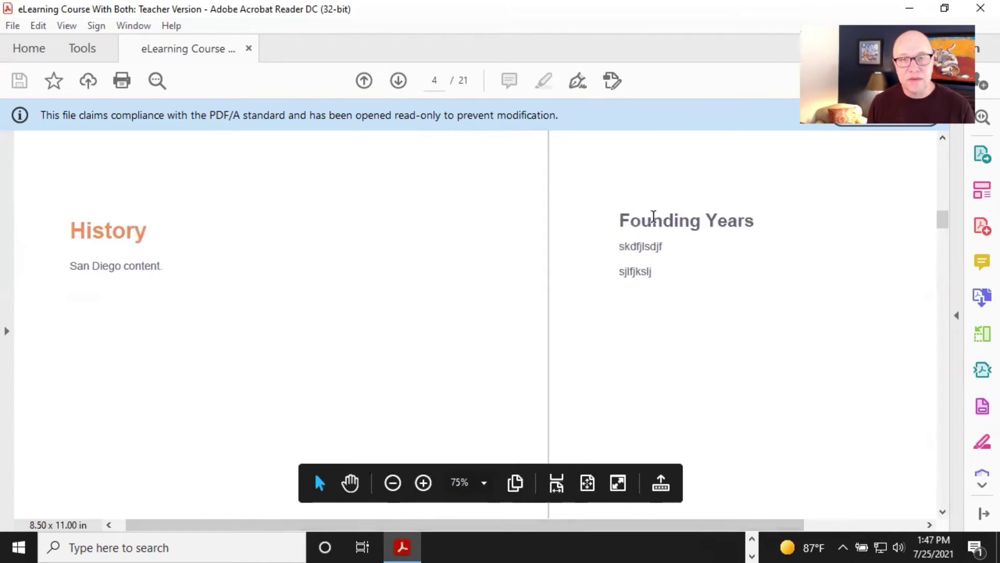
- Select and deselect the Founding Years heading, then scroll down to the page footers
left_click_drag(621, 218, 755, 219)
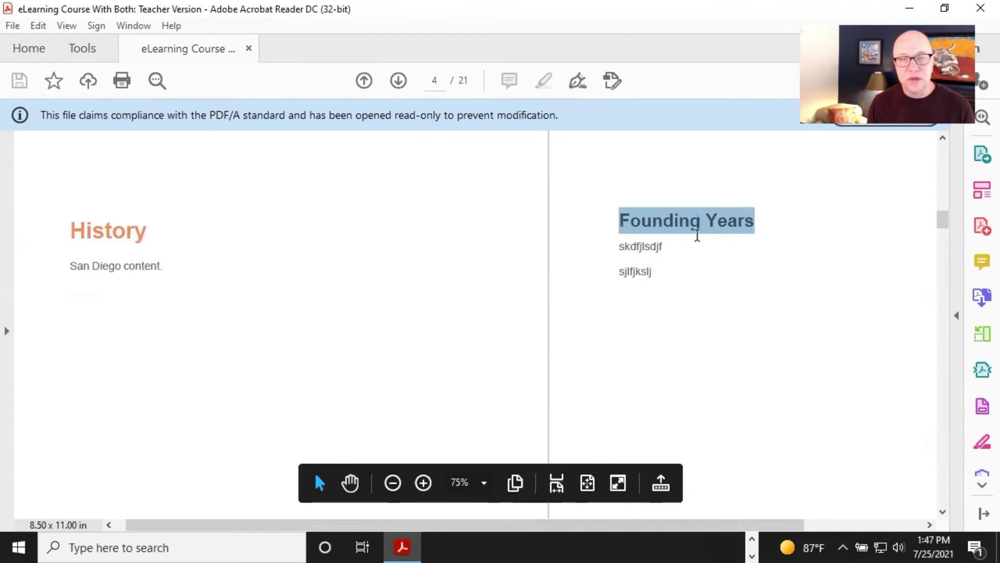
left_click(668, 223)
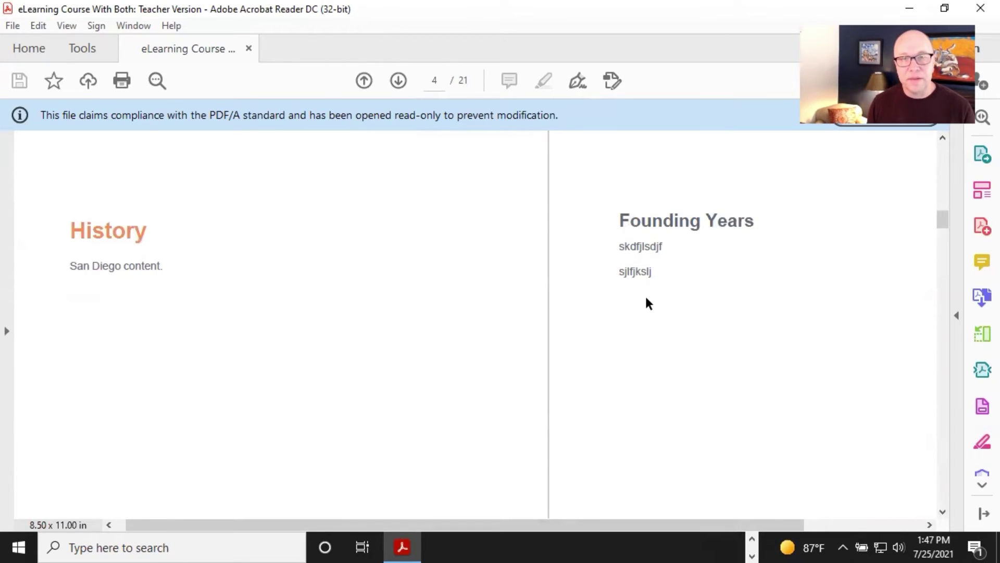
left_click(641, 220)
scroll(672, 311, "down", 2)
scroll(673, 311, "down", 10)
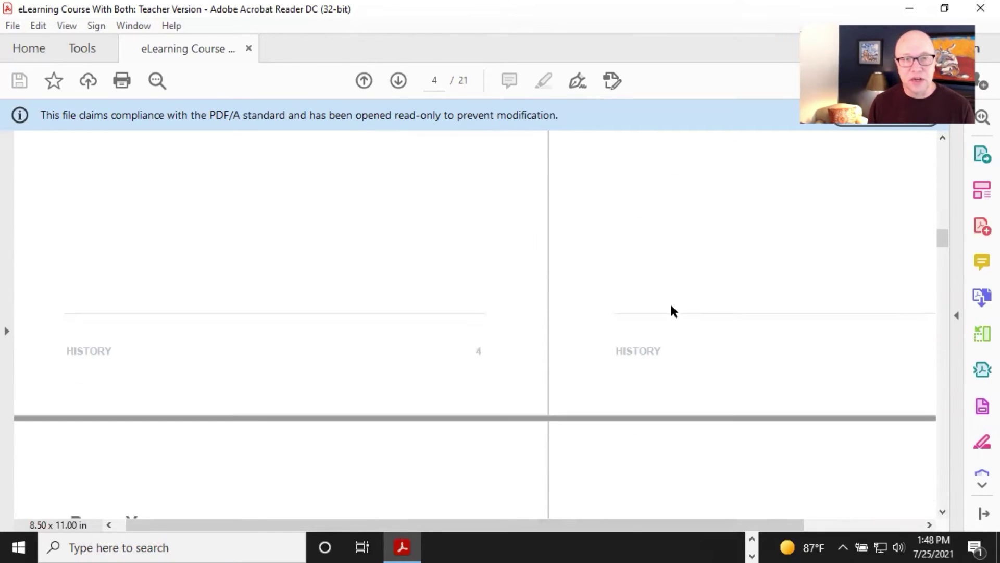
scroll(594, 289, "up", 10)
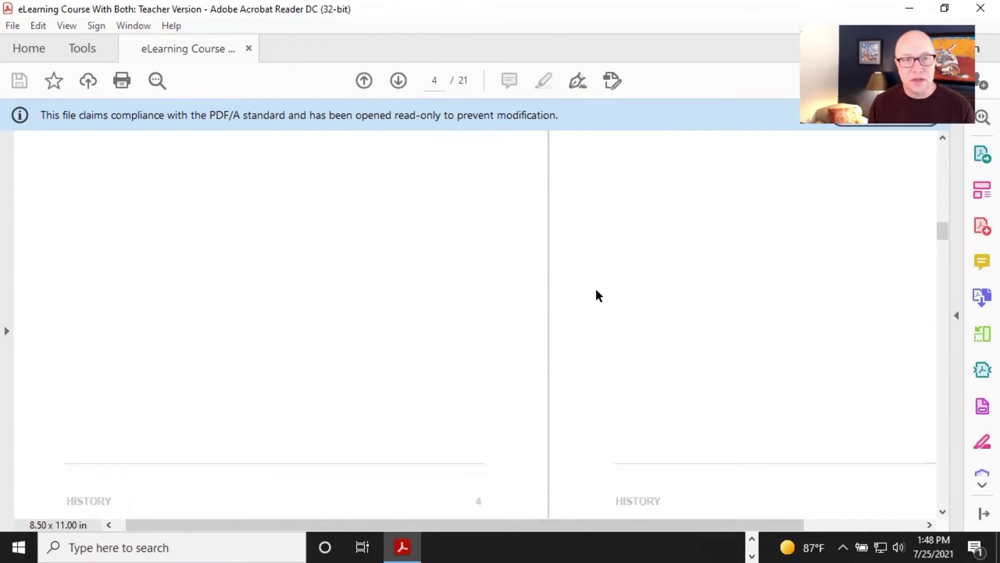
scroll(221, 241, "down", 10)
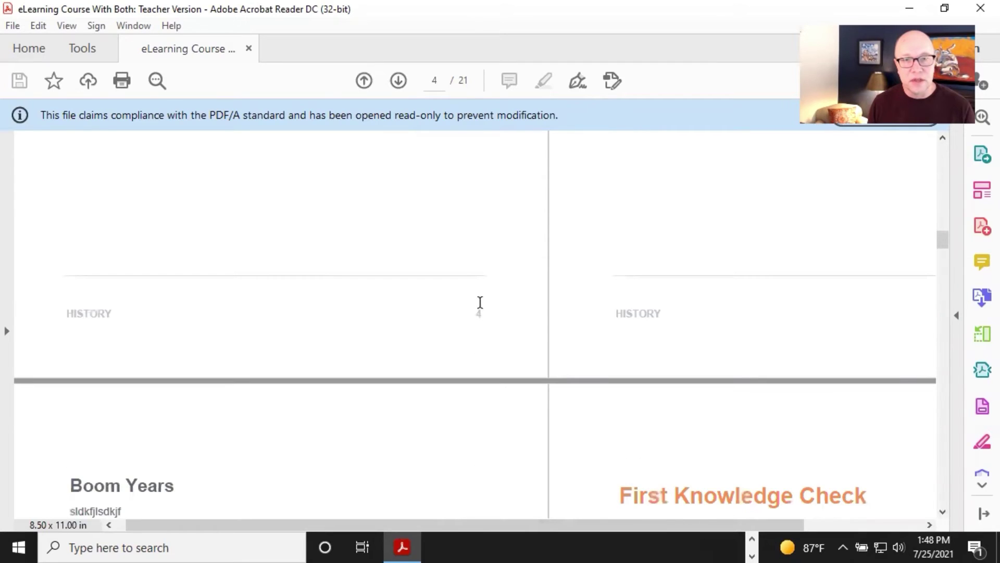
- Scroll from page 6 to page 10, checking the pre-marked answers up to the Second Knowledge Check
scroll(417, 333, "down", 5)
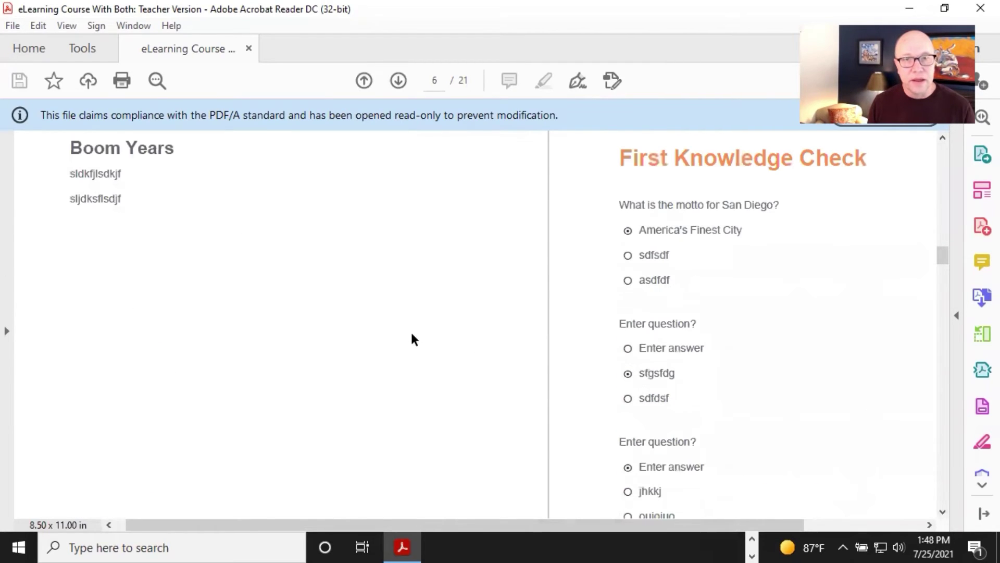
scroll(654, 197, "down", 1)
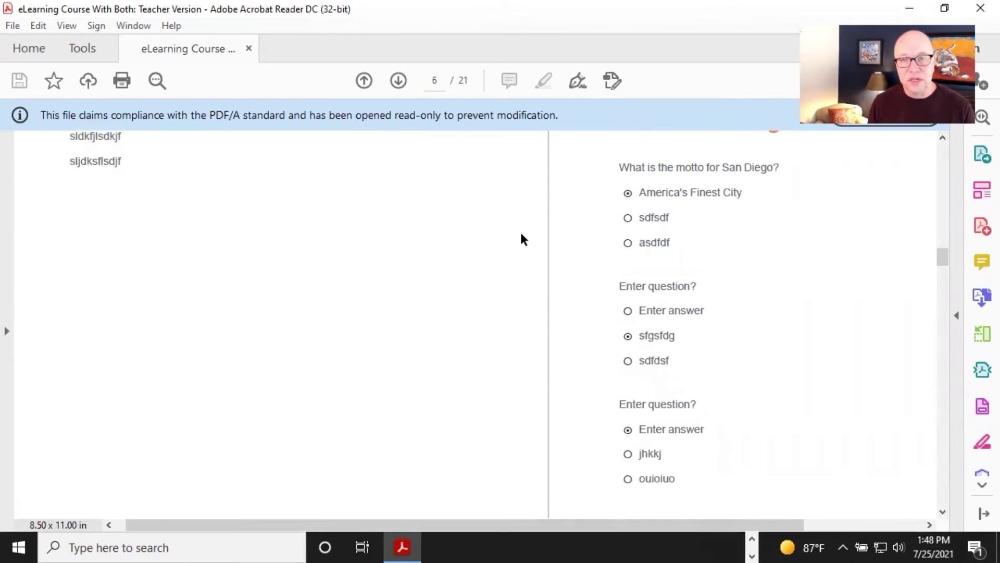
scroll(521, 234, "down", 5)
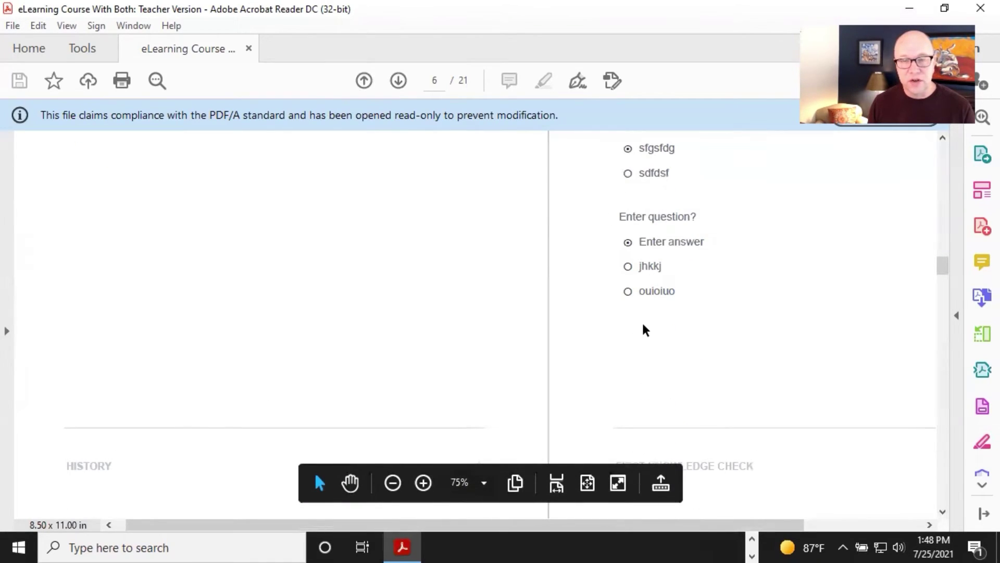
scroll(445, 233, "down", 4)
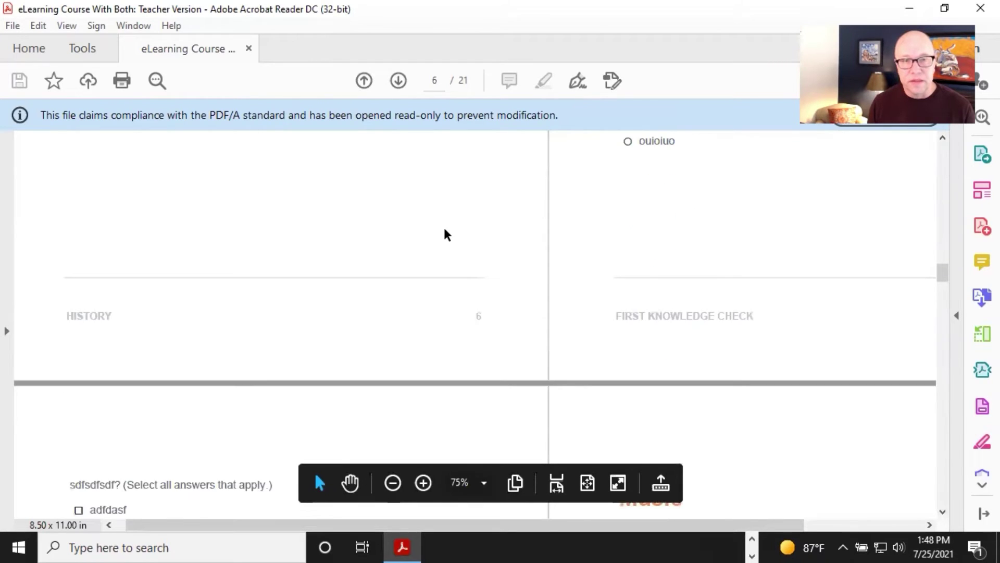
scroll(445, 234, "down", 5)
scroll(446, 235, "up", 10)
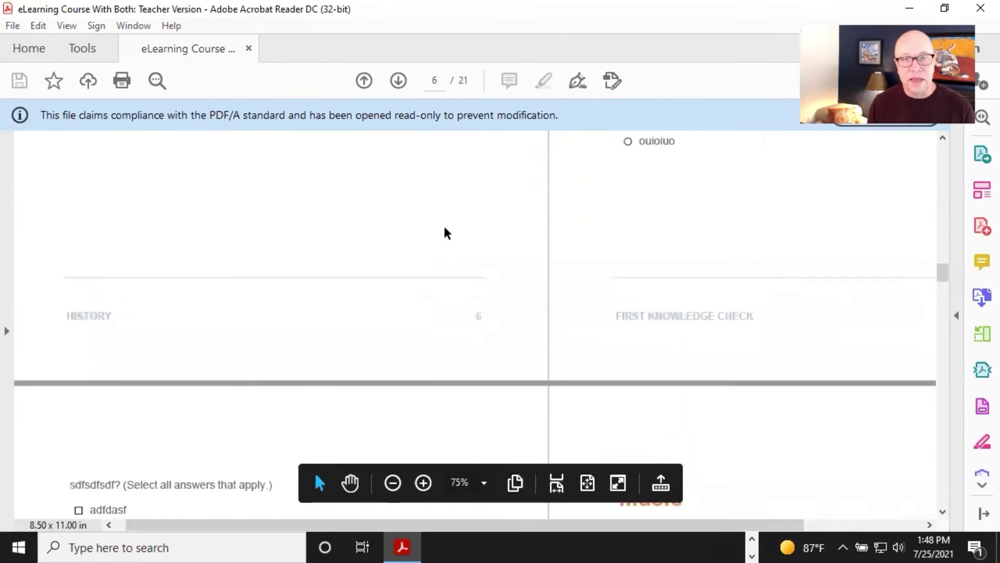
scroll(449, 229, "up", 2)
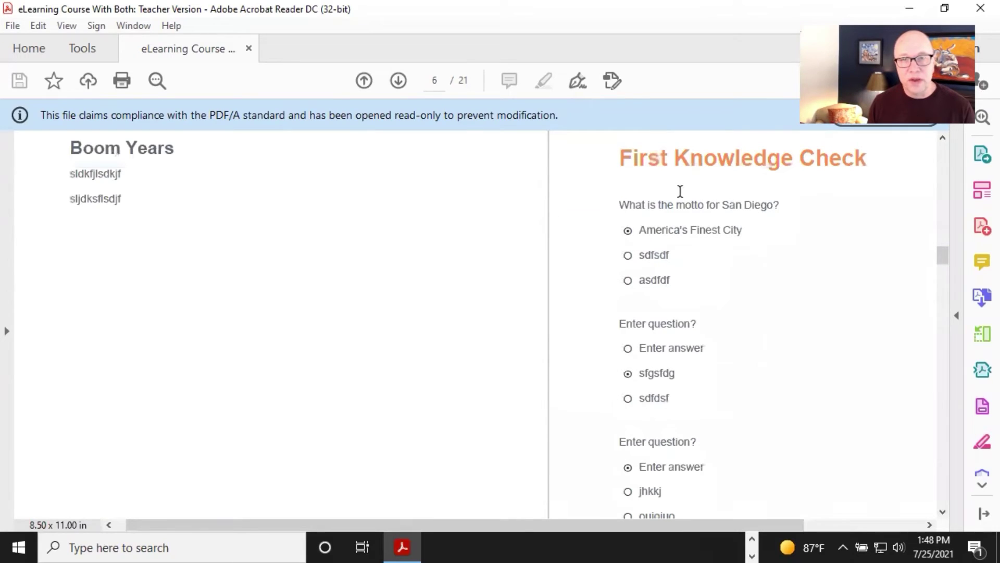
scroll(666, 201, "down", 7)
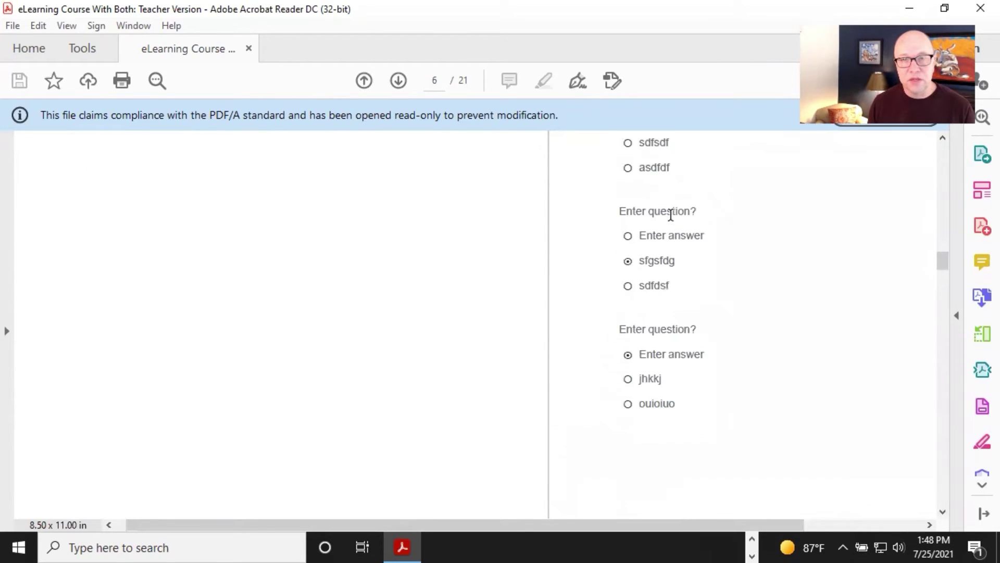
scroll(646, 293, "down", 6)
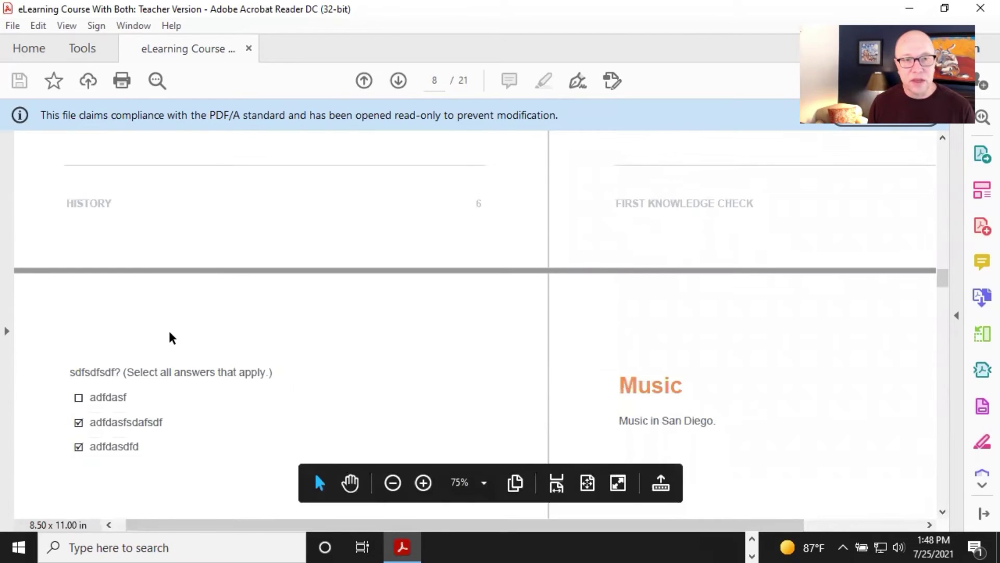
scroll(172, 328, "down", 3)
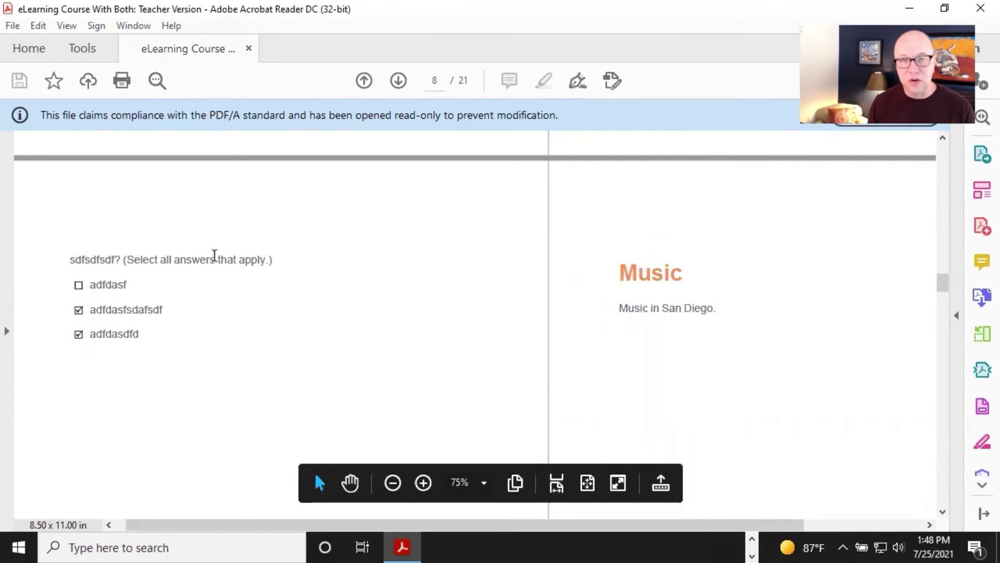
scroll(383, 278, "down", 7)
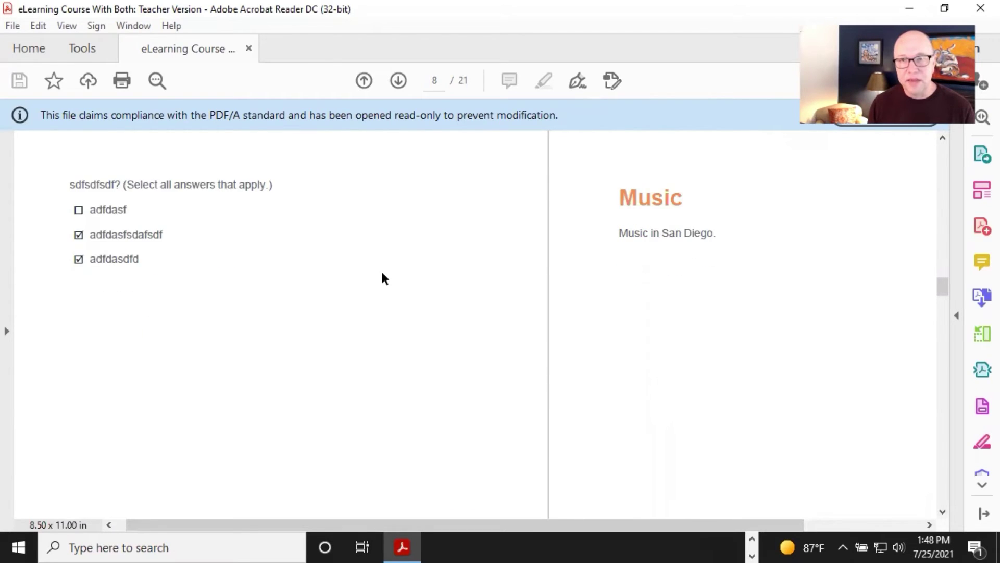
scroll(474, 242, "down", 3)
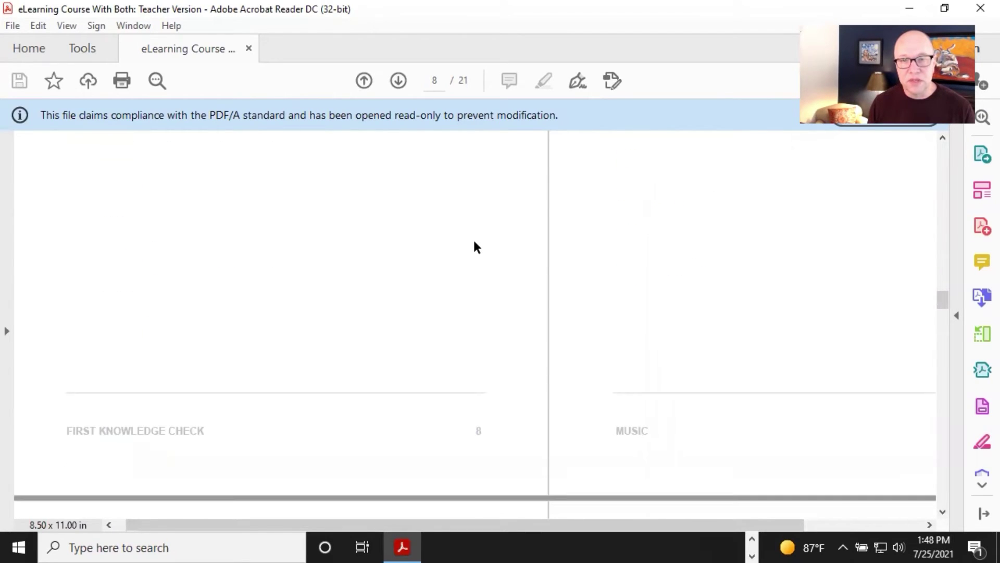
scroll(492, 266, "down", 5)
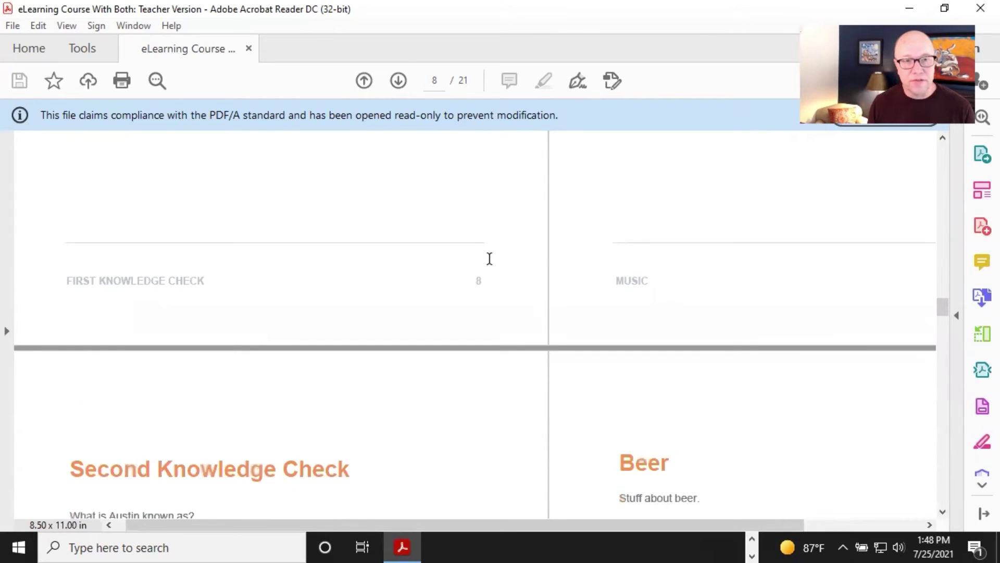
scroll(488, 264, "down", 3)
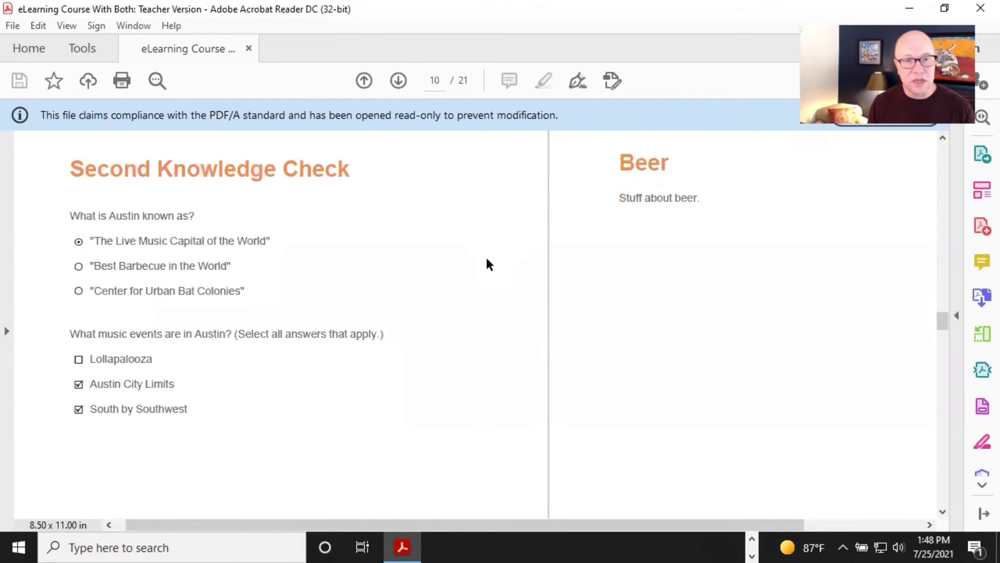
scroll(463, 230, "down", 3)
scroll(462, 230, "up", 3)
scroll(405, 231, "down", 10)
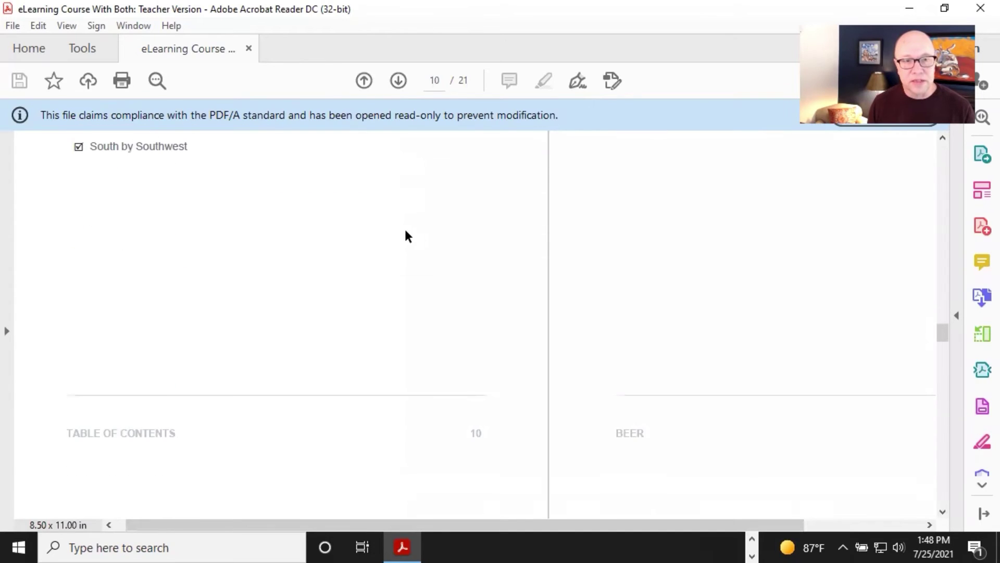
scroll(406, 231, "up", 2)
scroll(405, 230, "down", 2)
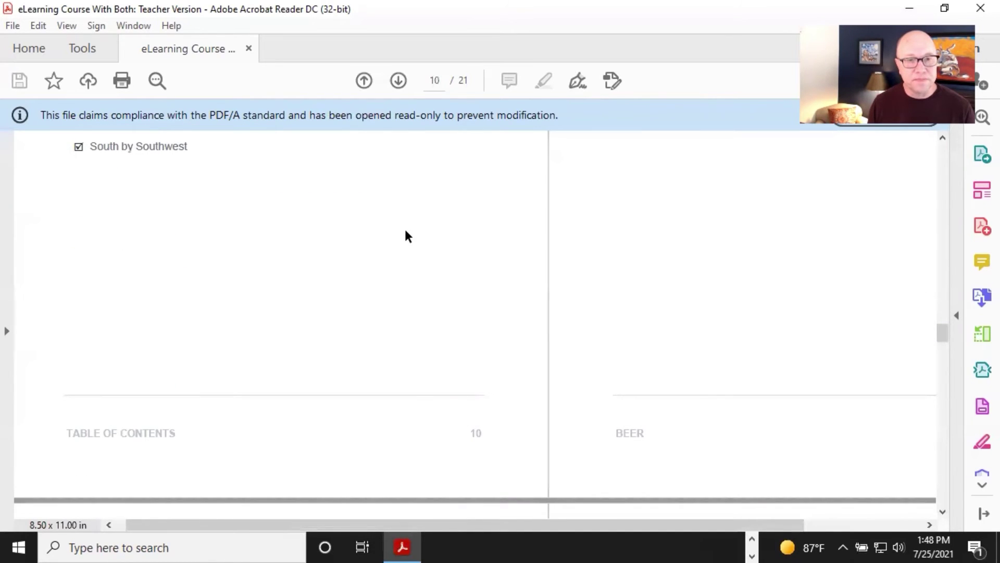
scroll(405, 229, "up", 13)
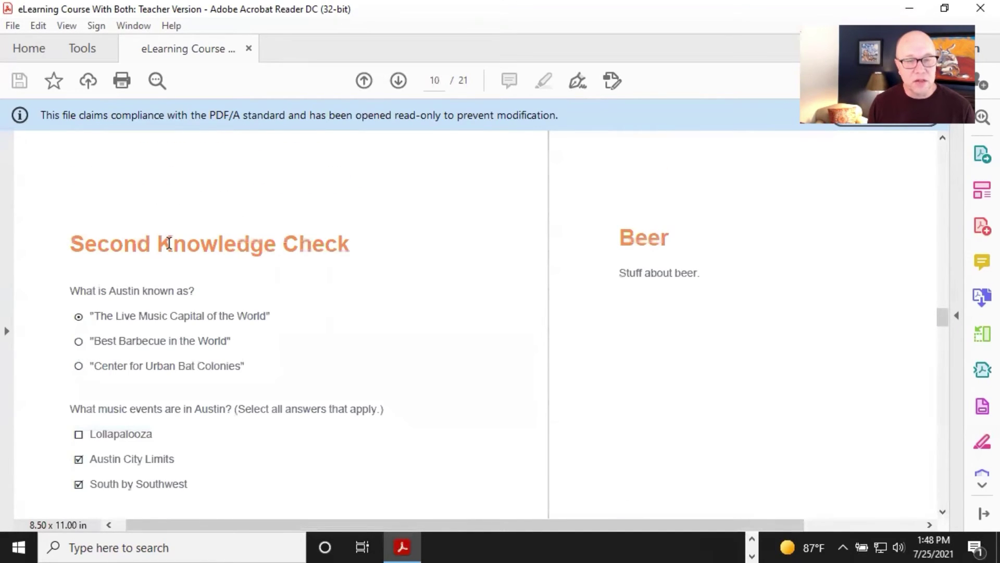
scroll(170, 241, "down", 13)
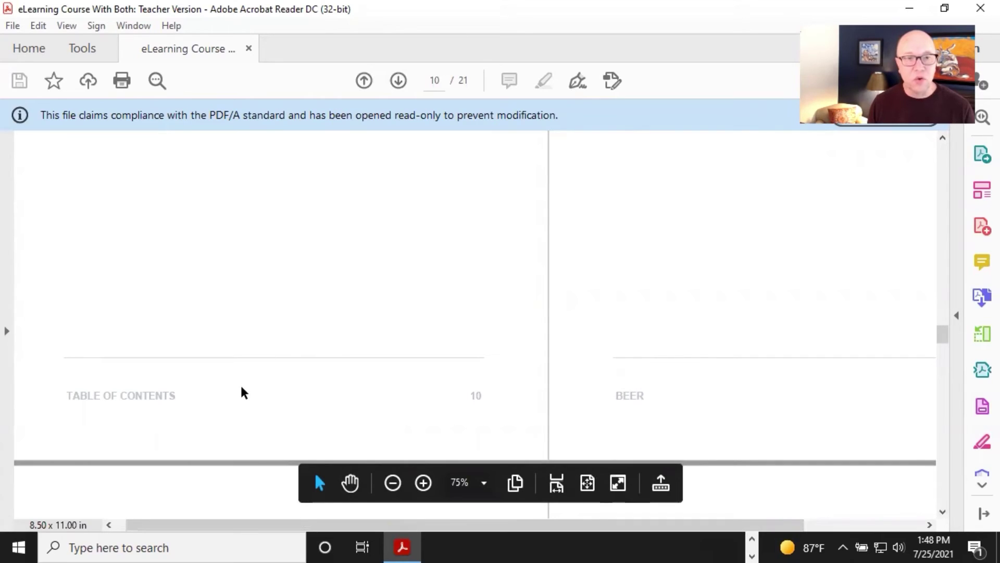
scroll(182, 400, "up", 10)
scroll(183, 400, "up", 7)
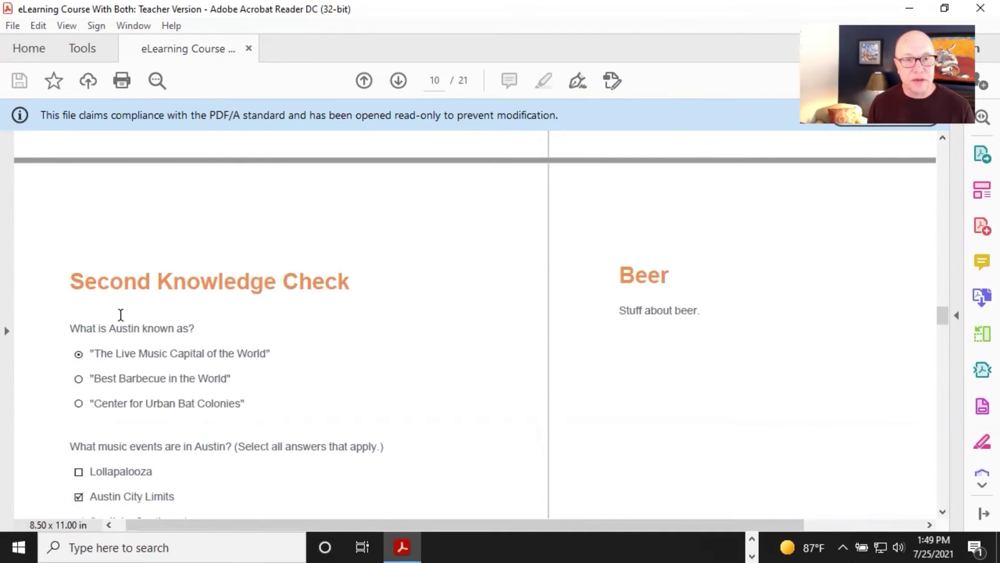
scroll(132, 299, "down", 3)
- Scroll through the answer-marked San Diego Test questions down to page 20 of 21
scroll(132, 298, "up", 1)
scroll(135, 299, "down", 9)
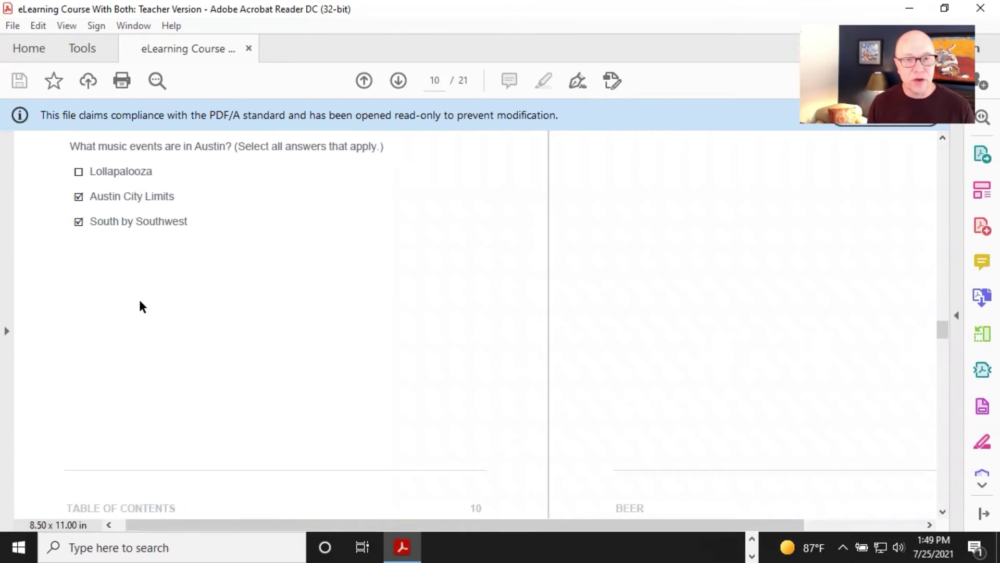
scroll(139, 302, "down", 15)
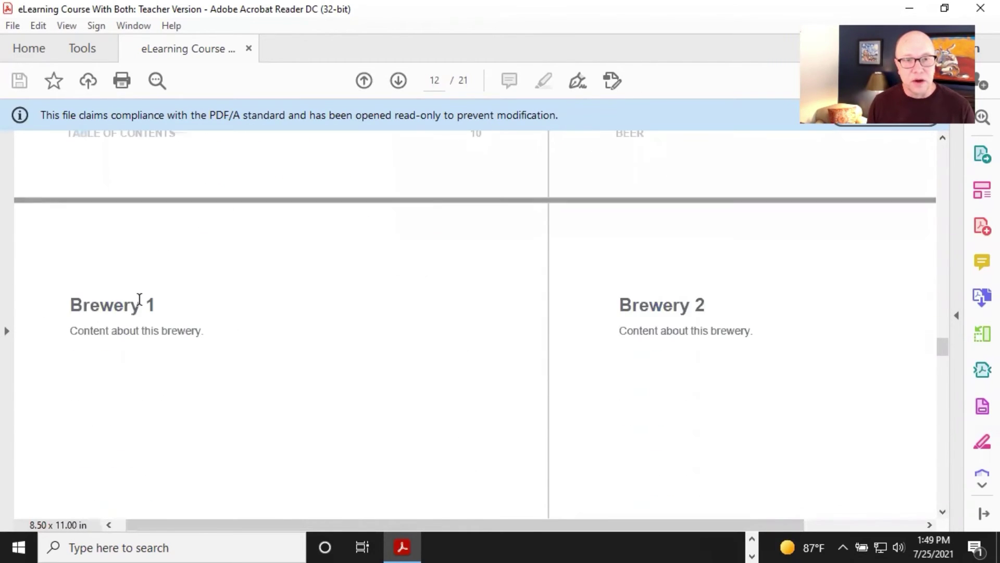
scroll(203, 301, "up", 3)
scroll(203, 301, "down", 9)
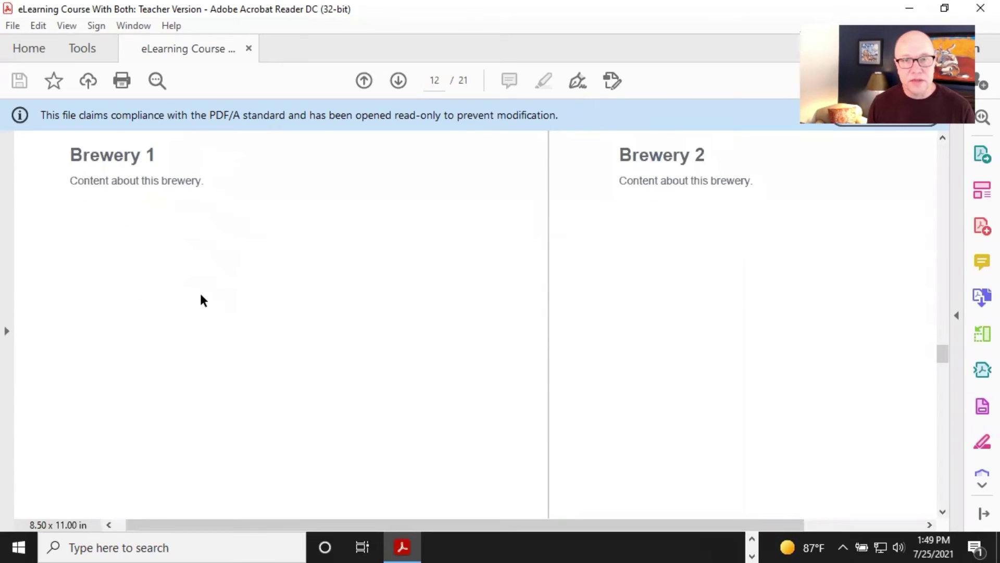
scroll(201, 292, "down", 10)
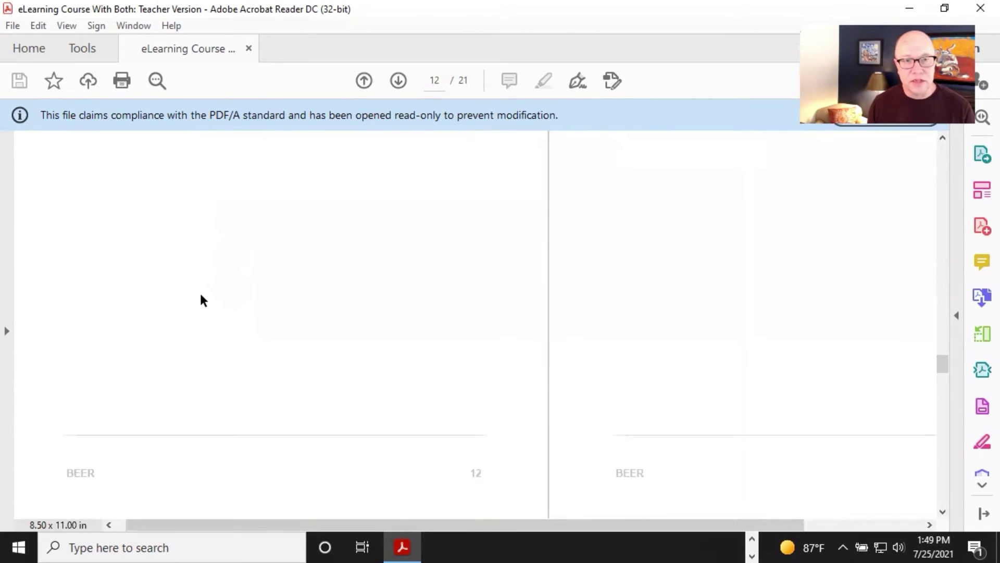
scroll(201, 295, "down", 13)
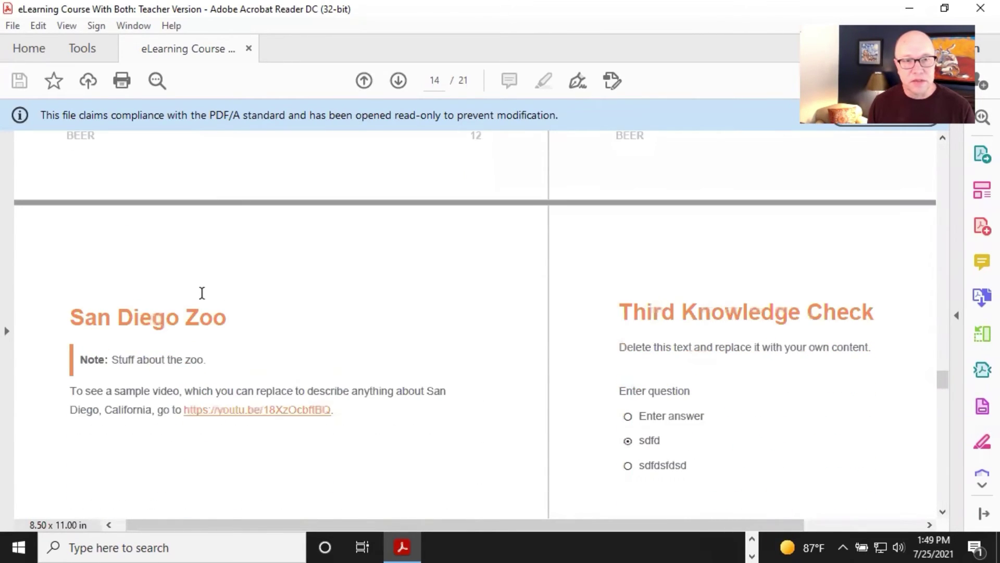
scroll(203, 293, "down", 3)
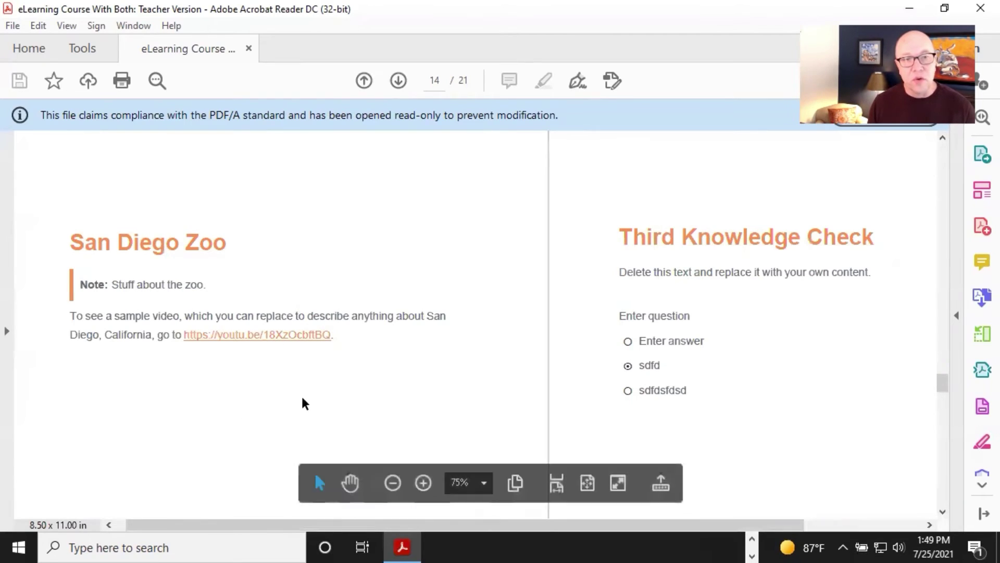
scroll(217, 387, "down", 3)
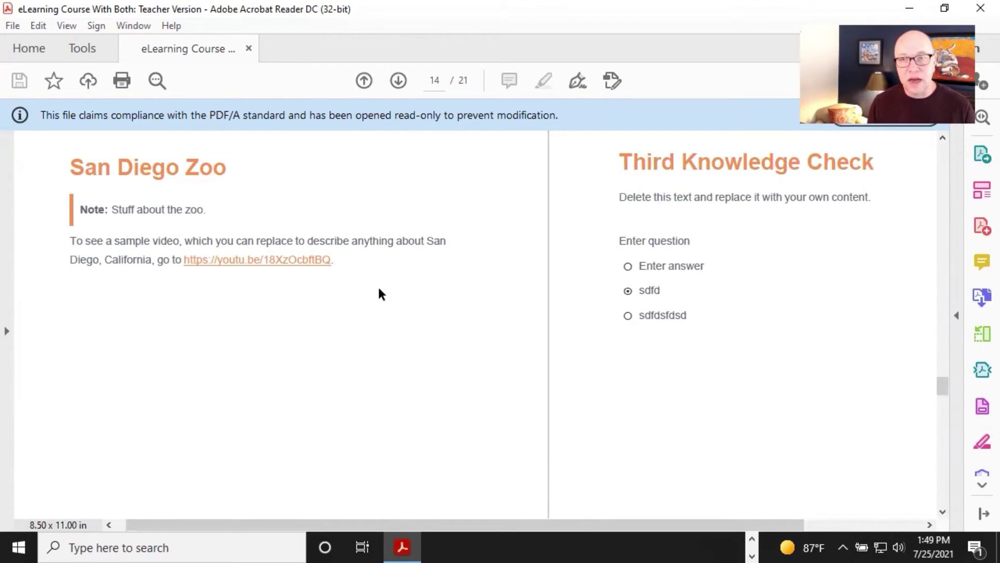
scroll(620, 318, "down", 1)
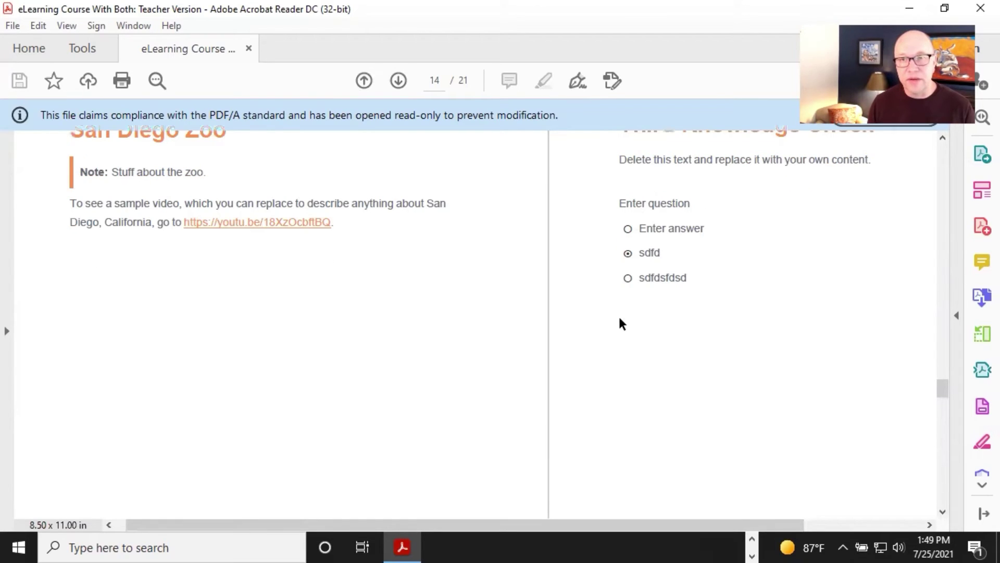
scroll(620, 321, "down", 8)
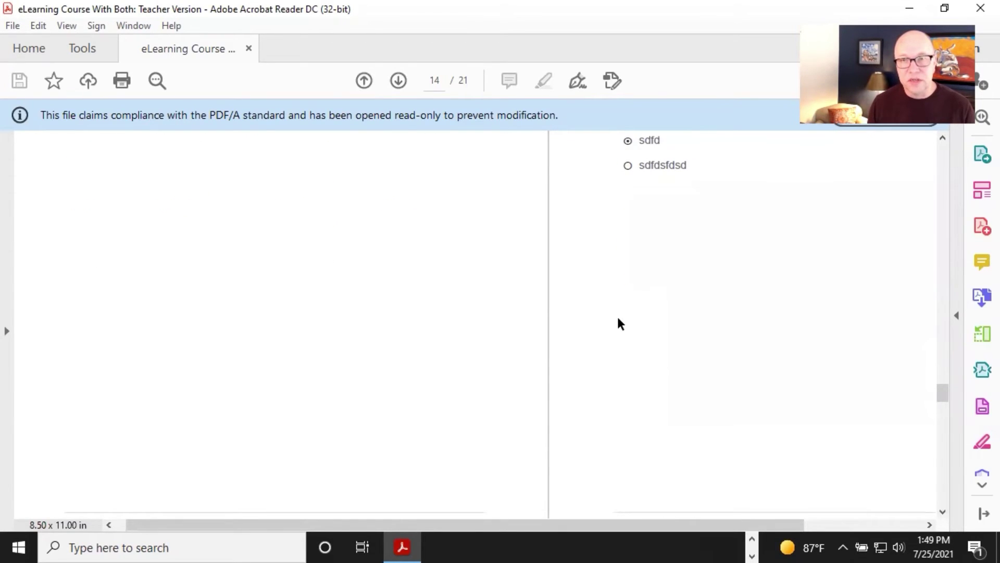
scroll(620, 323, "down", 2)
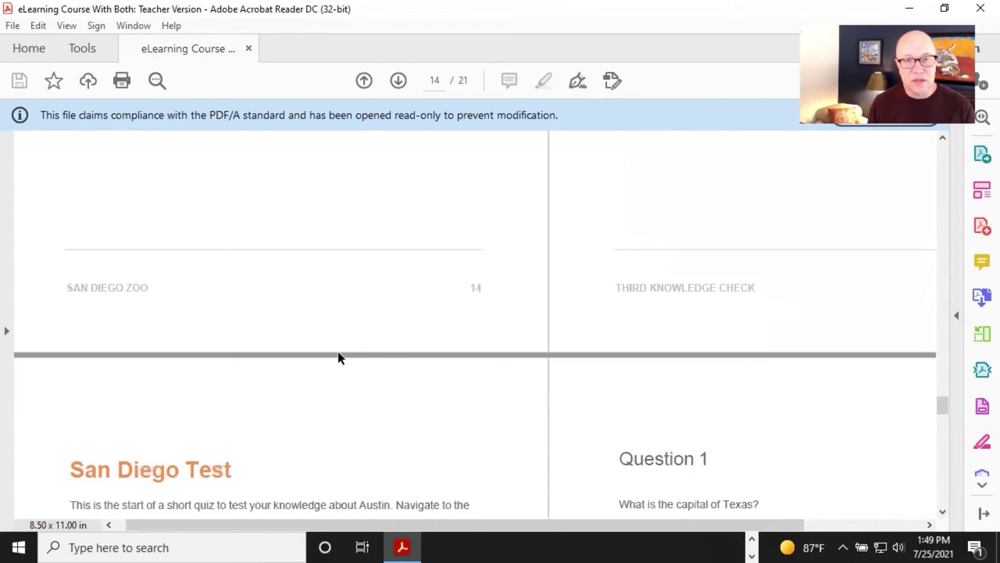
scroll(270, 339, "down", 8)
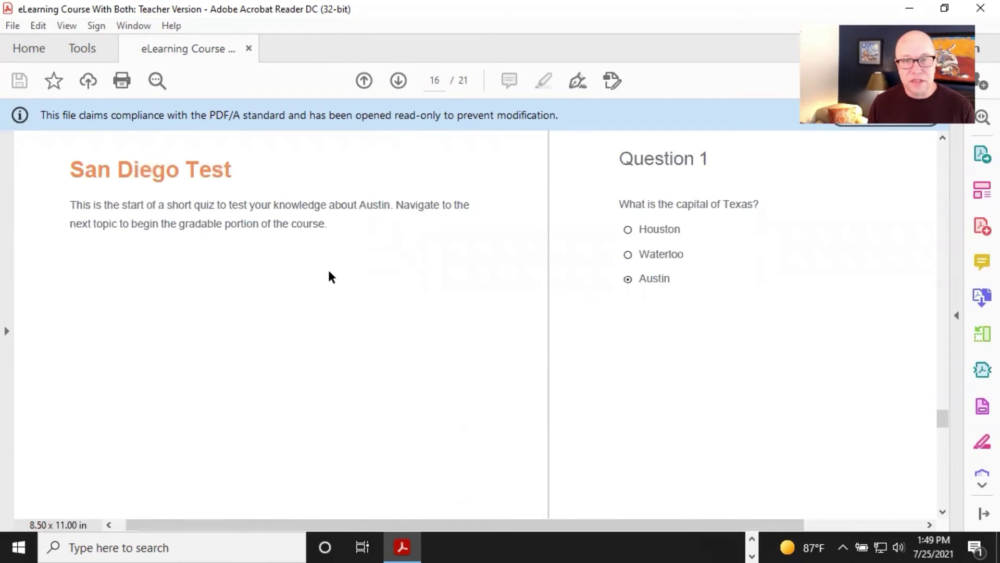
scroll(329, 276, "down", 12)
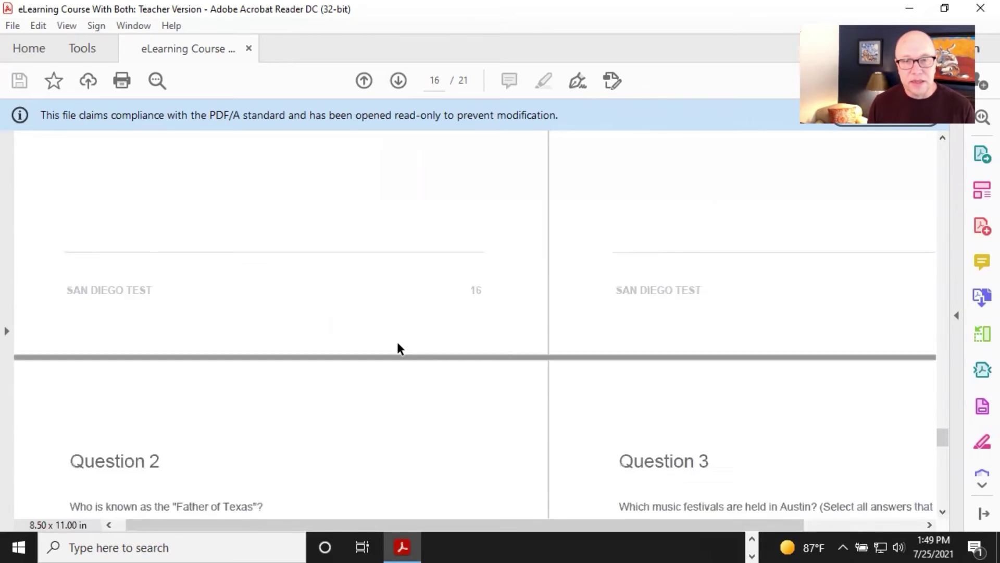
scroll(398, 348, "down", 10)
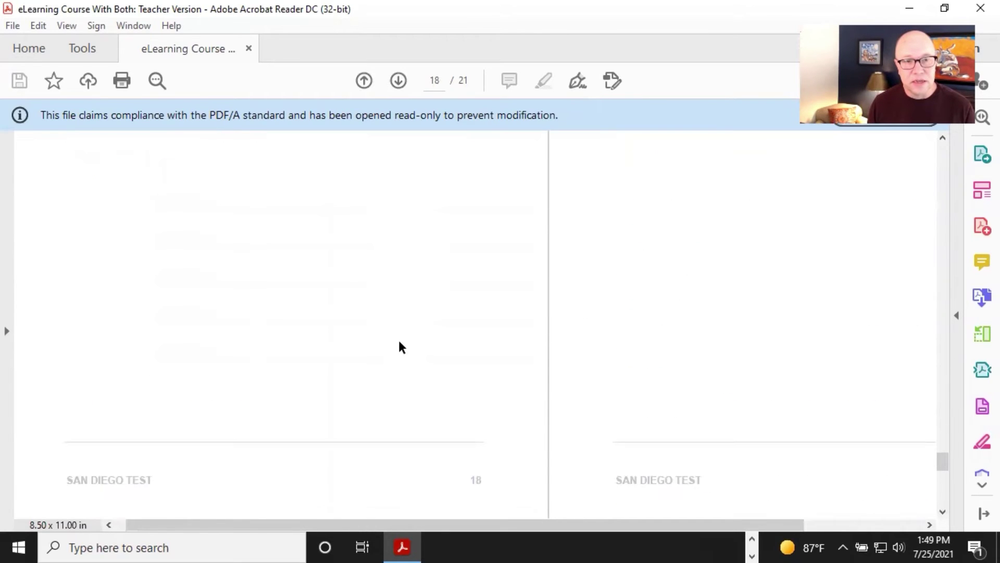
scroll(400, 343, "down", 8)
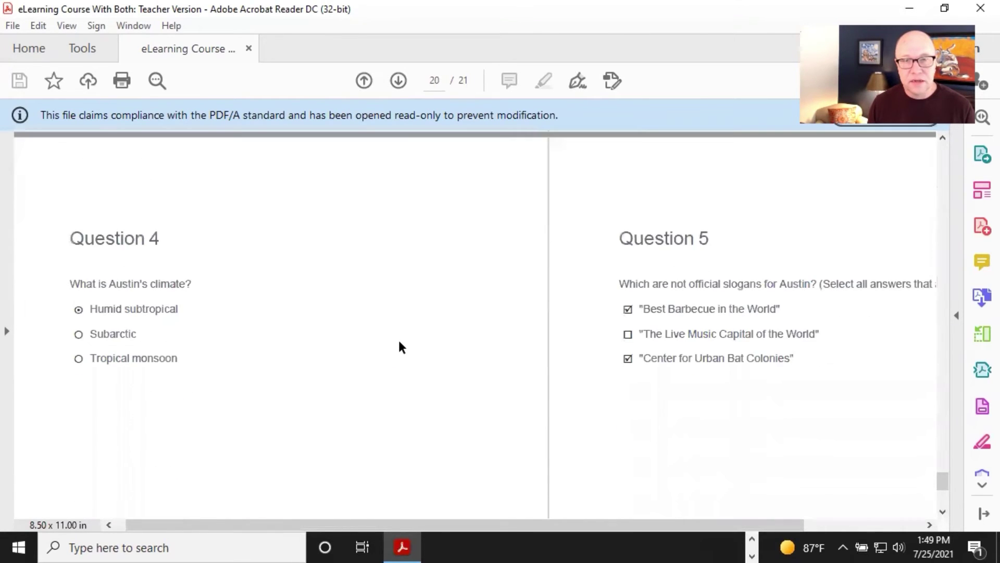
scroll(402, 346, "down", 5)
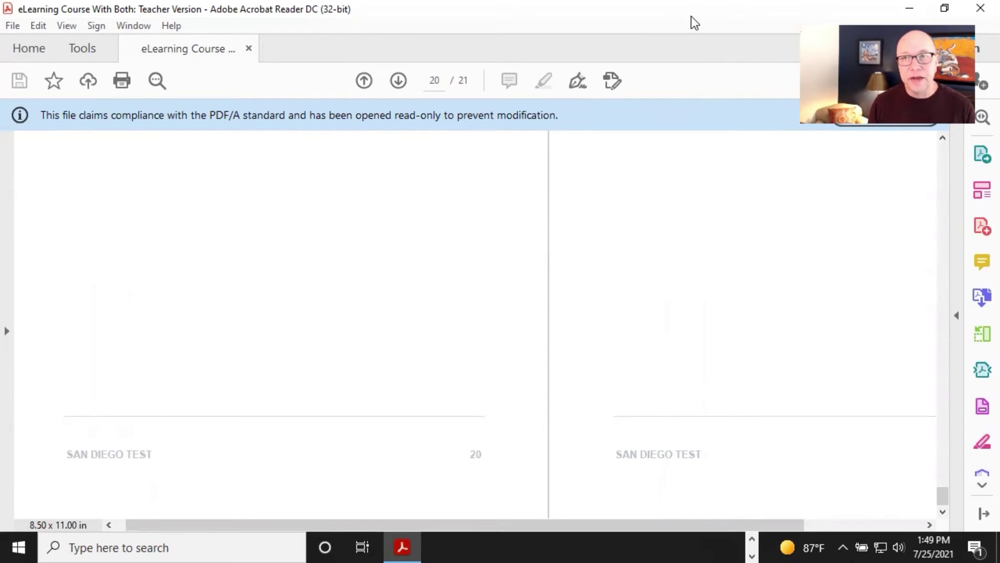
- Close the teacher PDF, build the PDF-Combination-Course-Student target, and open its 21-page student PDF
left_click(980, 8)
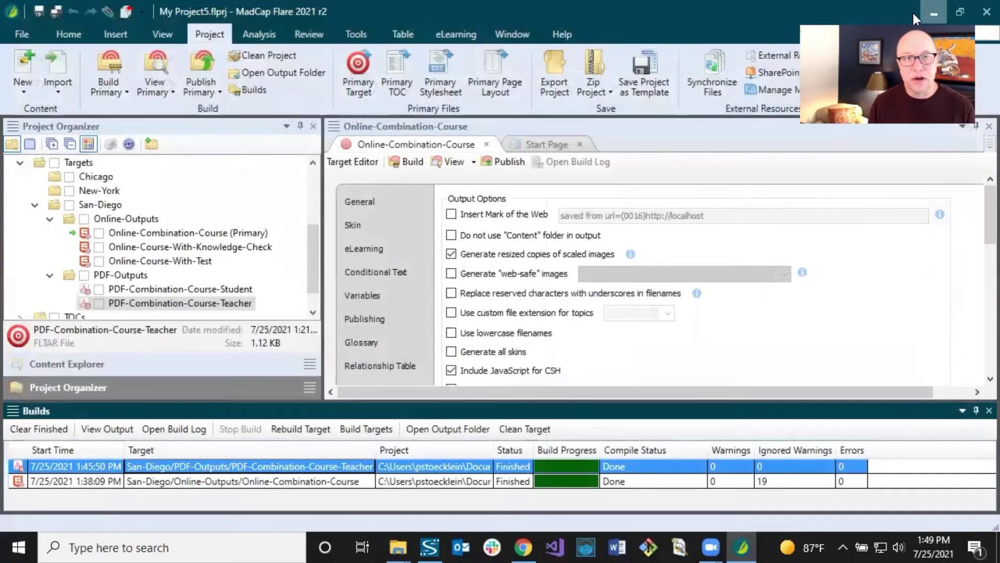
left_click(202, 290)
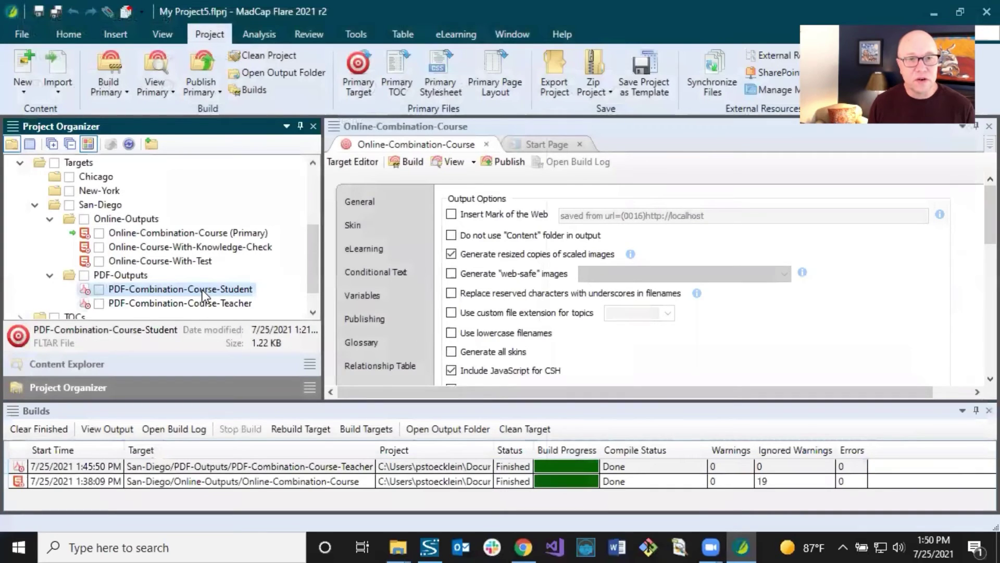
right_click(202, 289)
left_click(261, 427)
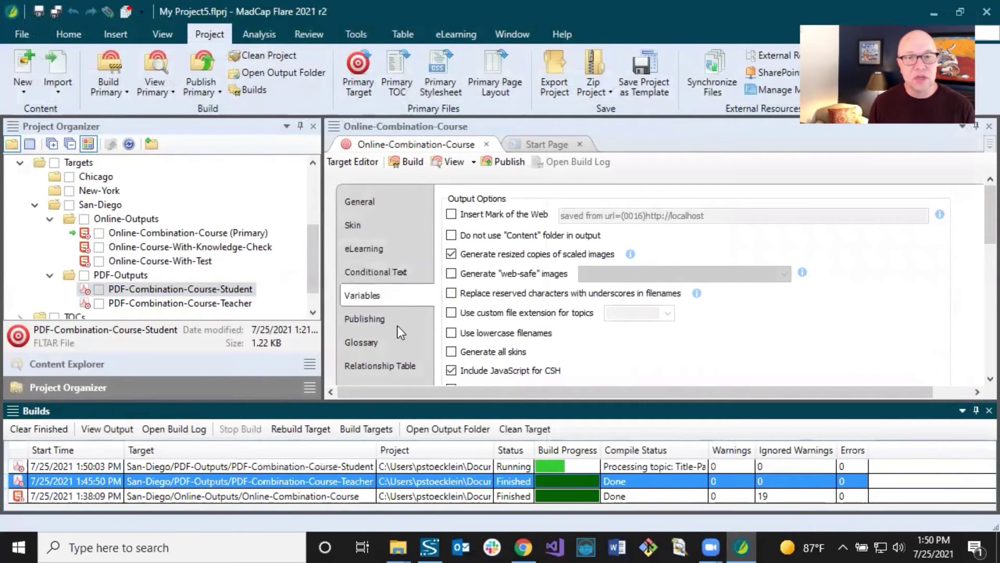
double_click(364, 468)
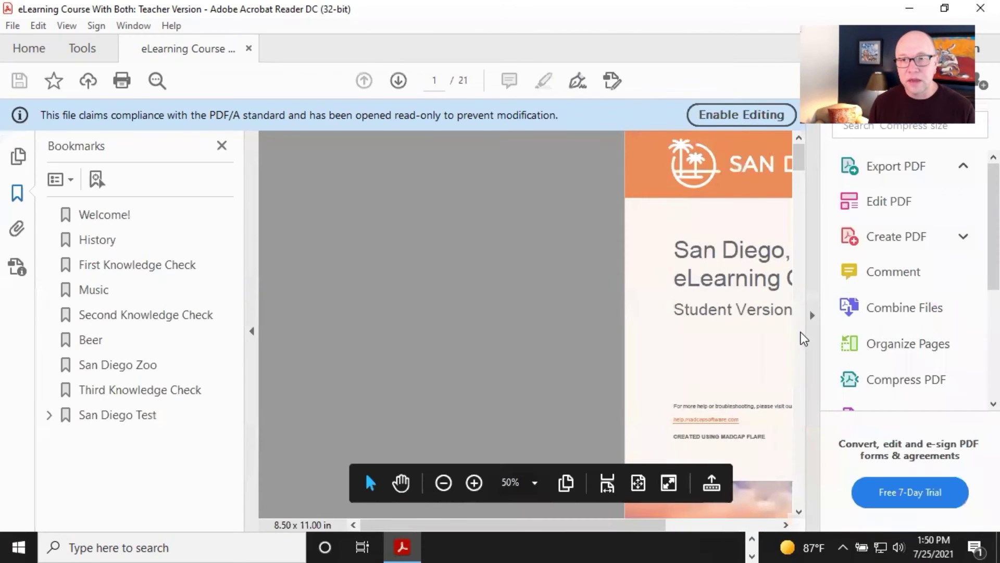
- Hide the Tools and Bookmarks panes, scroll the student PDF to page 16, then close it
left_click(812, 313)
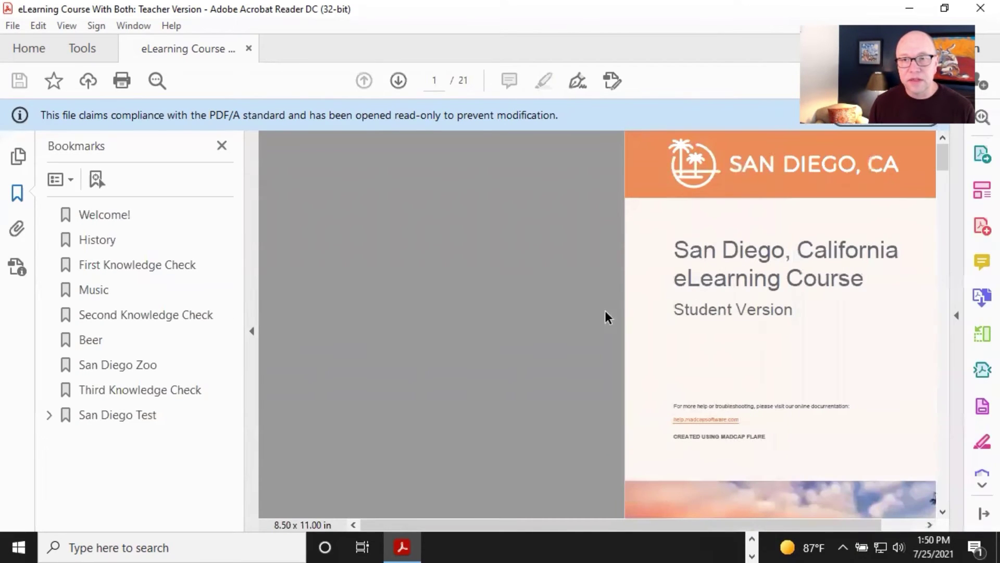
left_click(252, 330)
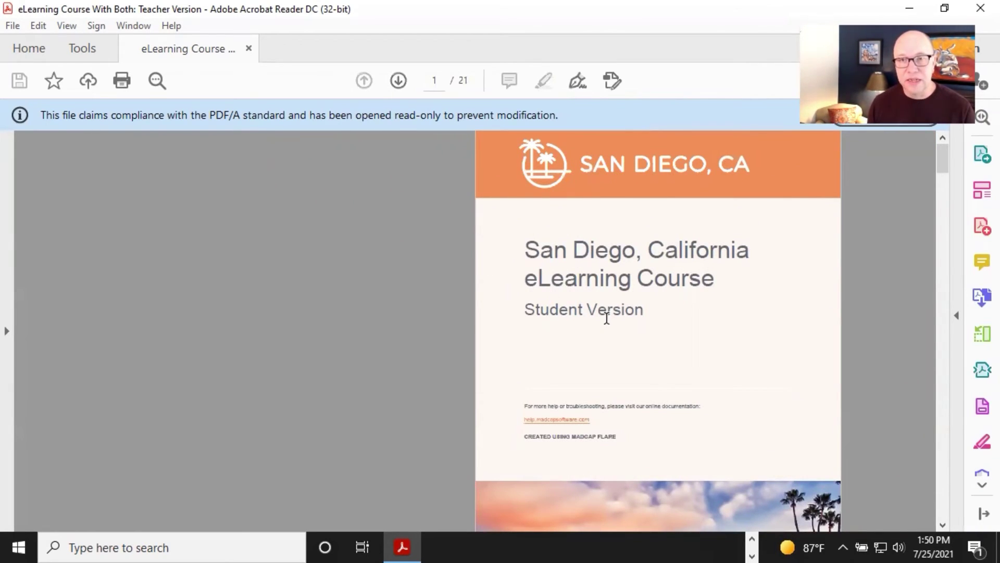
scroll(607, 318, "down", 10)
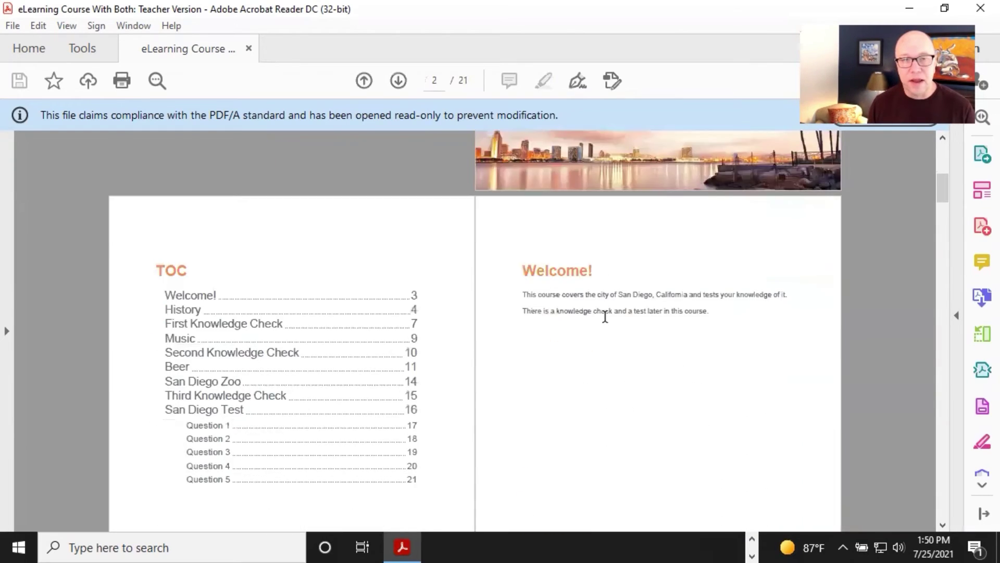
scroll(606, 319, "down", 5)
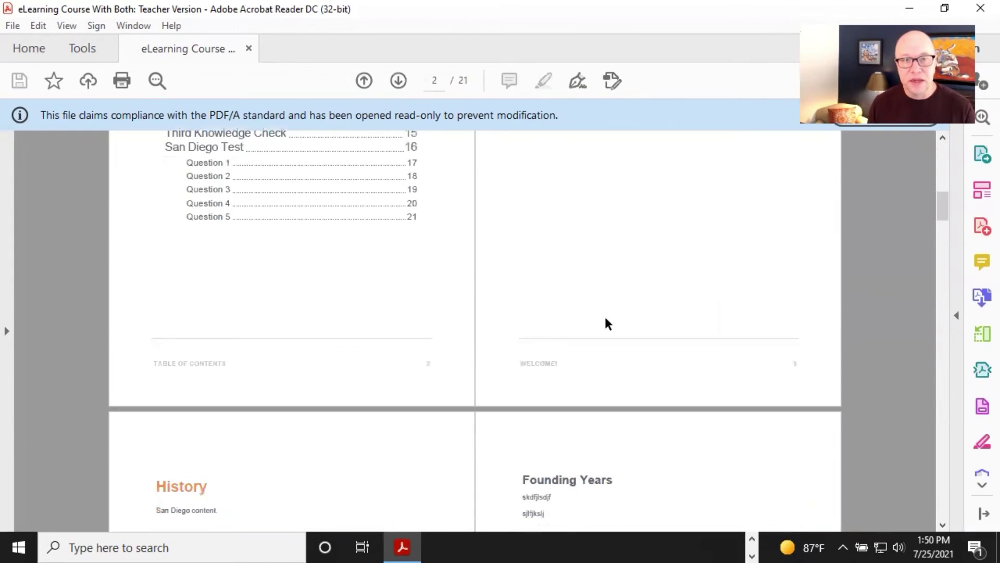
scroll(607, 316, "down", 10)
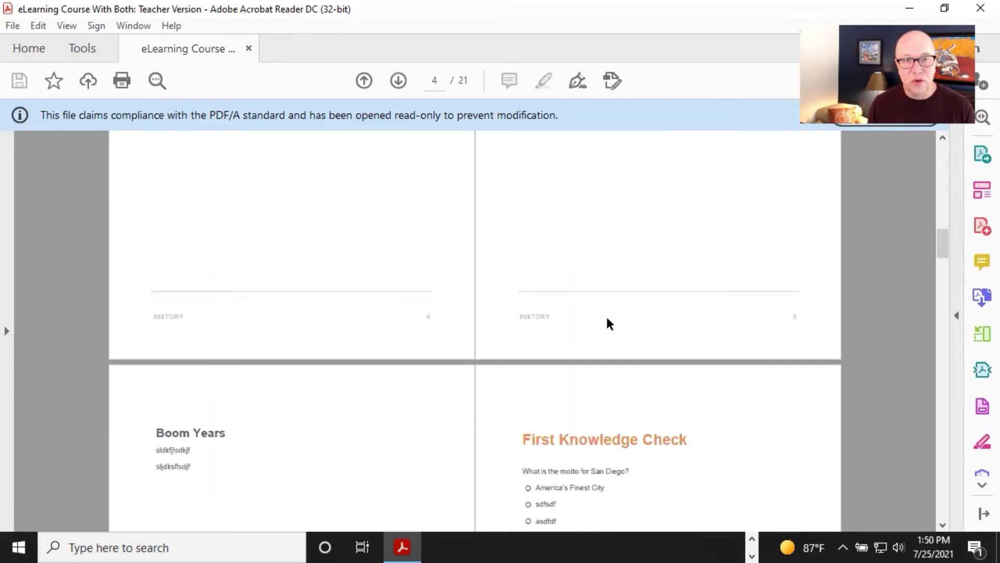
scroll(608, 321, "down", 10)
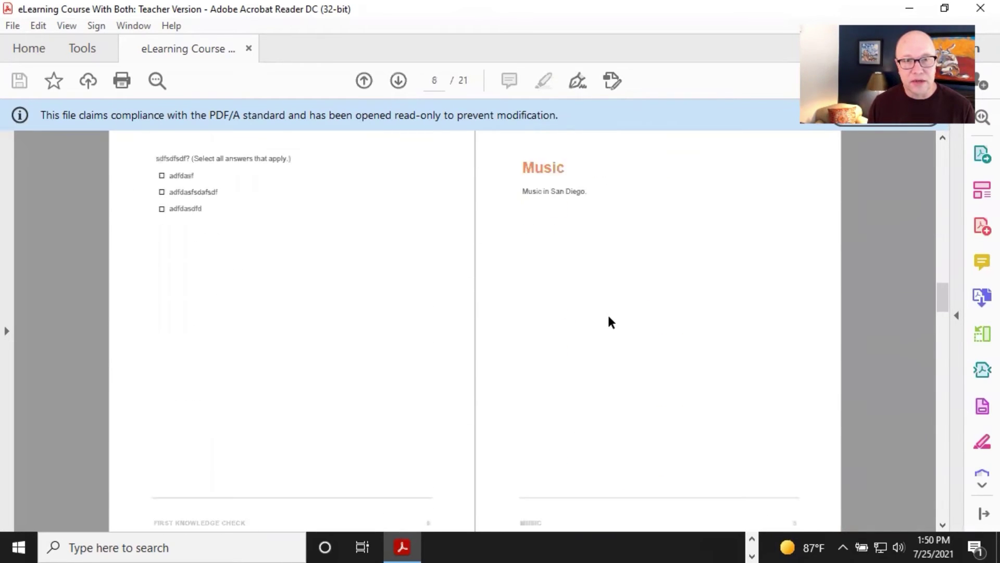
scroll(608, 318, "down", 4)
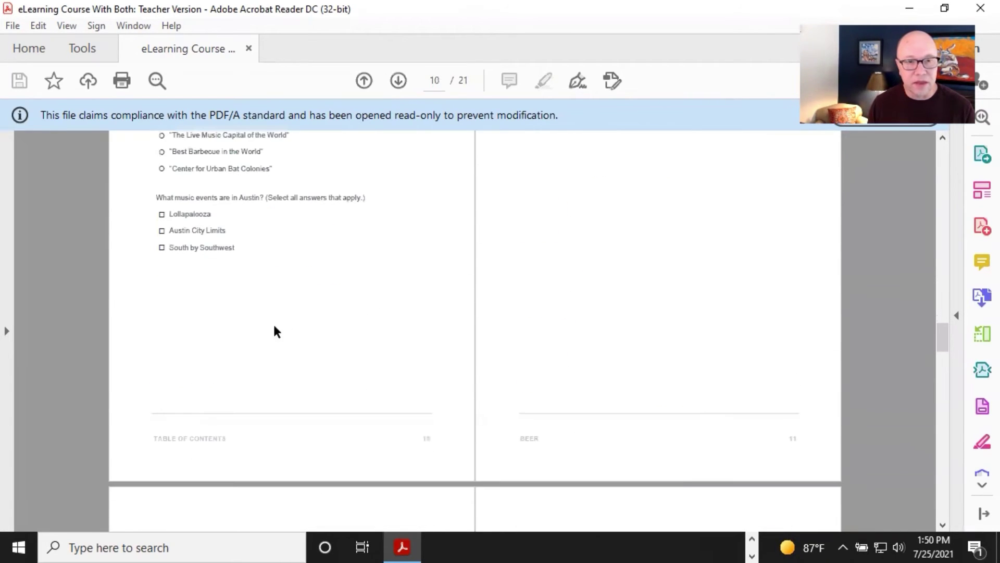
scroll(365, 419, "down", 10)
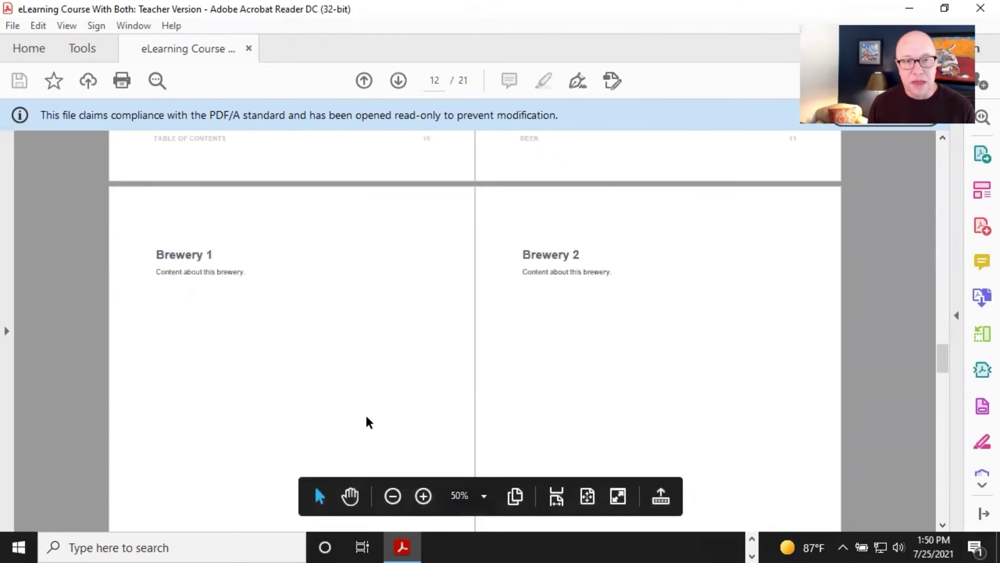
scroll(370, 421, "down", 12)
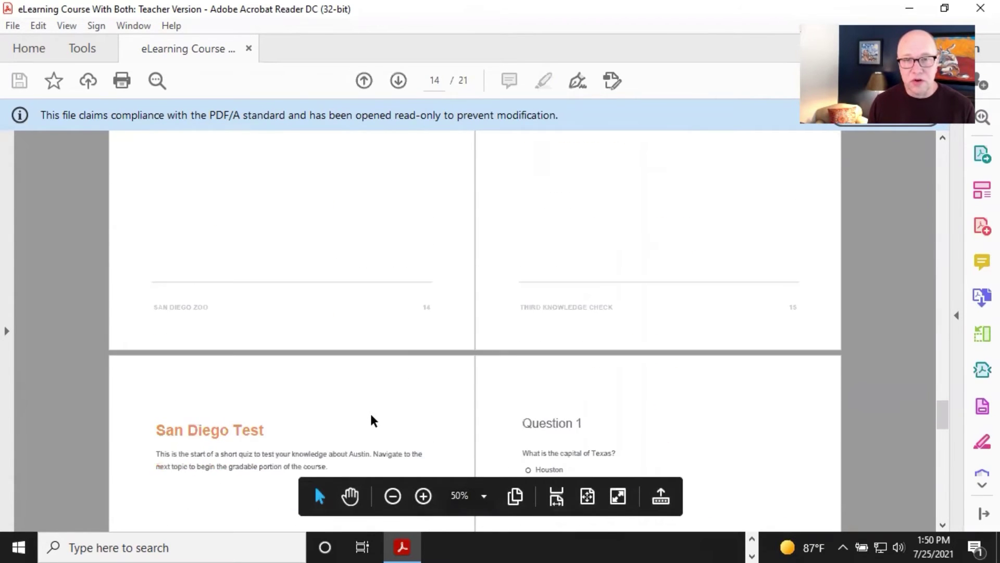
left_click(979, 10)
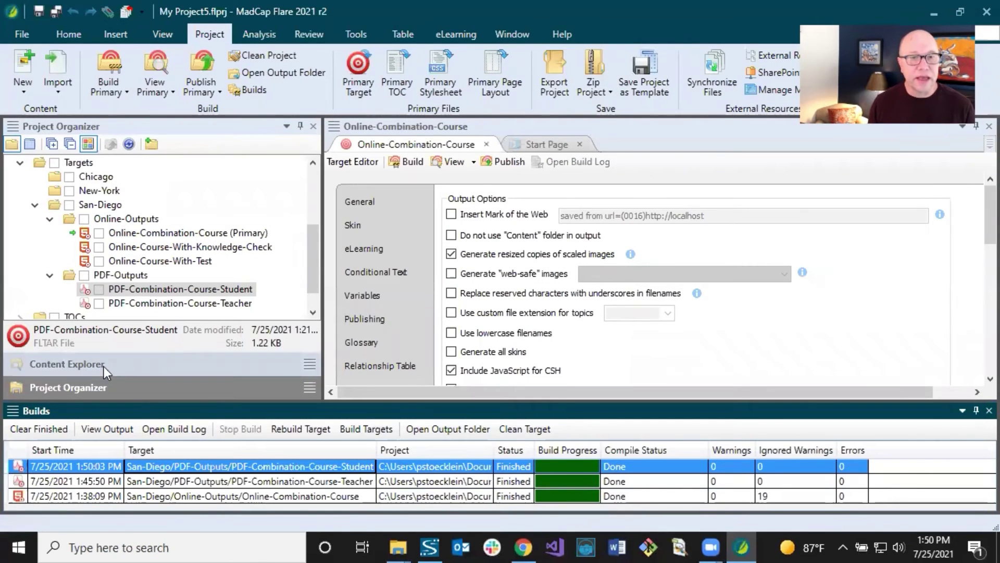
- Expand the TOCs folder in Project Organizer and open Print-TOC in its editor
scroll(149, 267, "down", 1)
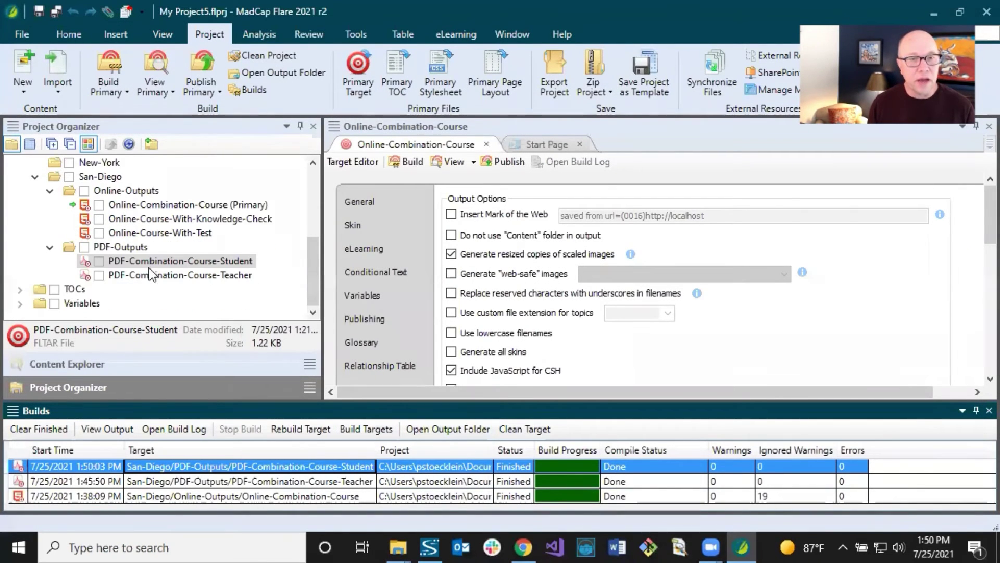
left_click(21, 290)
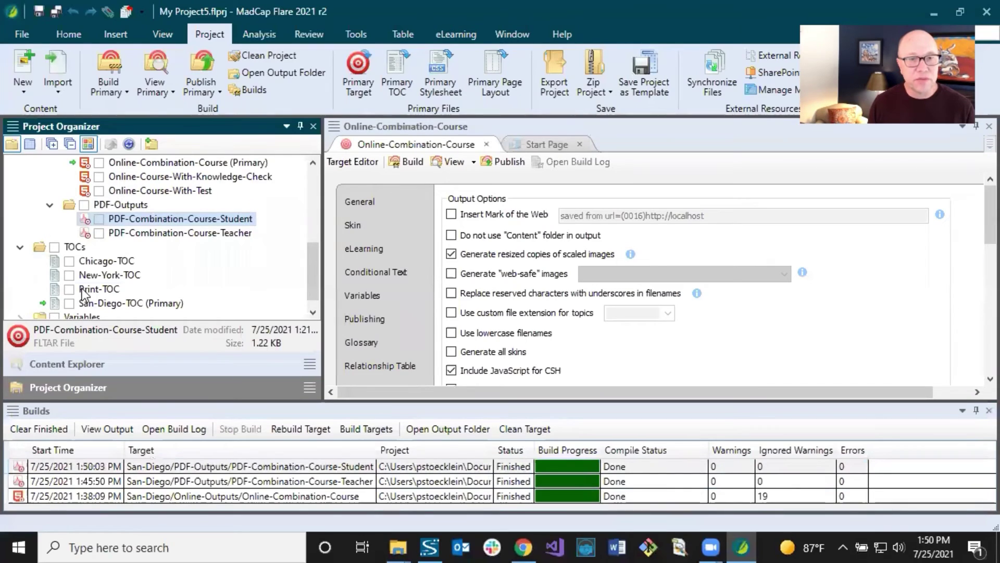
left_click(85, 288)
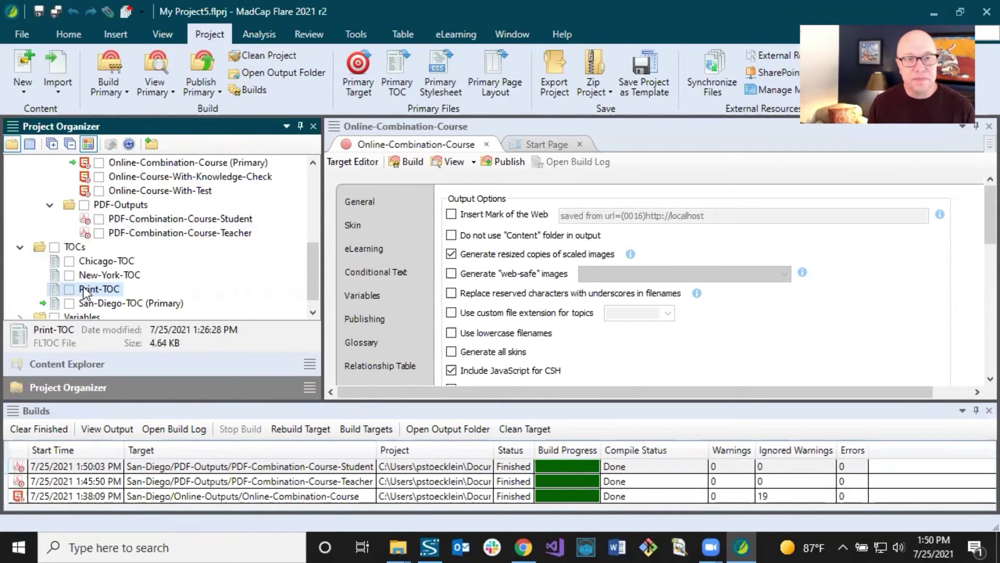
double_click(86, 290)
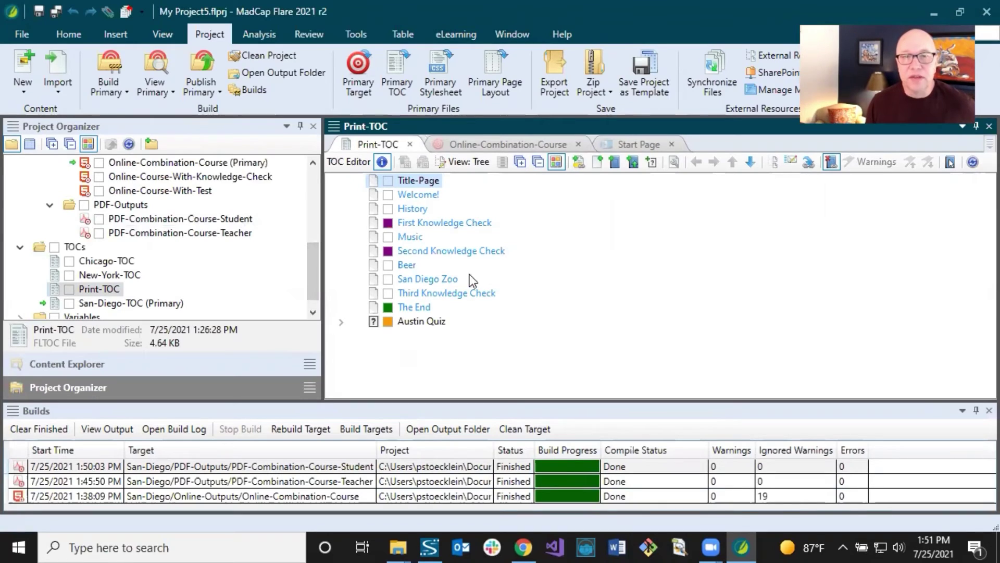
- Check the Music entry's Printed Output page layout settings for comparison
left_click(438, 252)
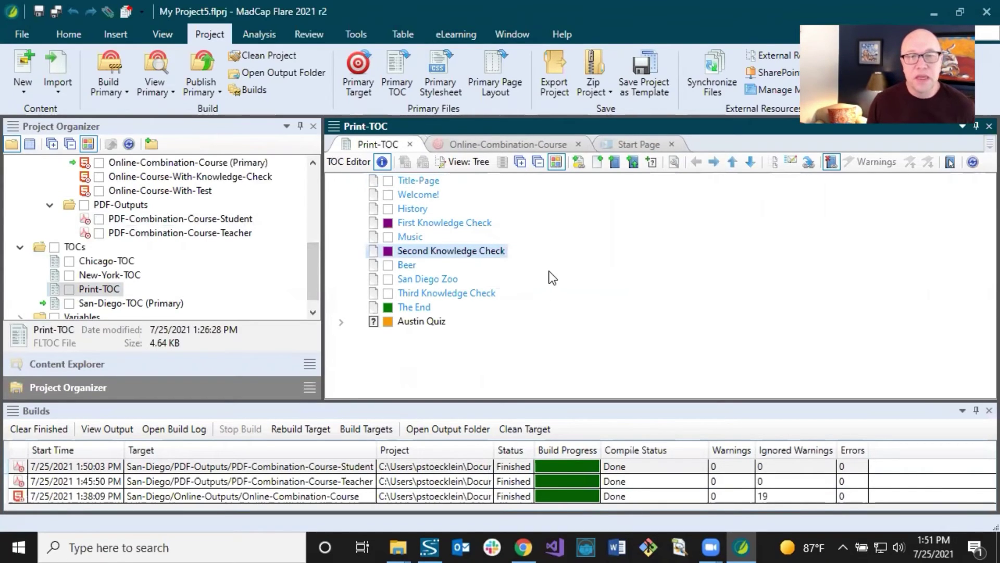
left_click(412, 238)
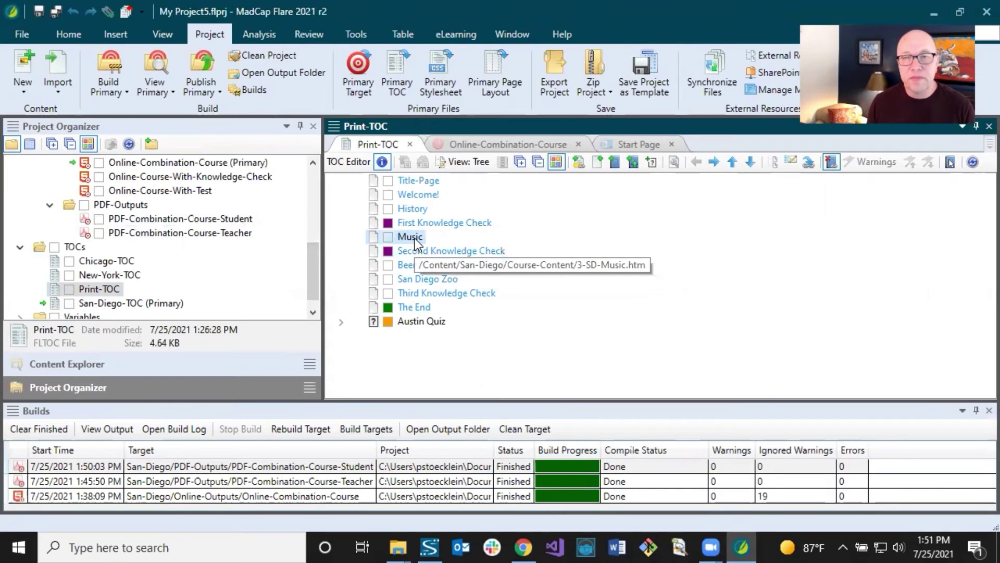
left_click(674, 162)
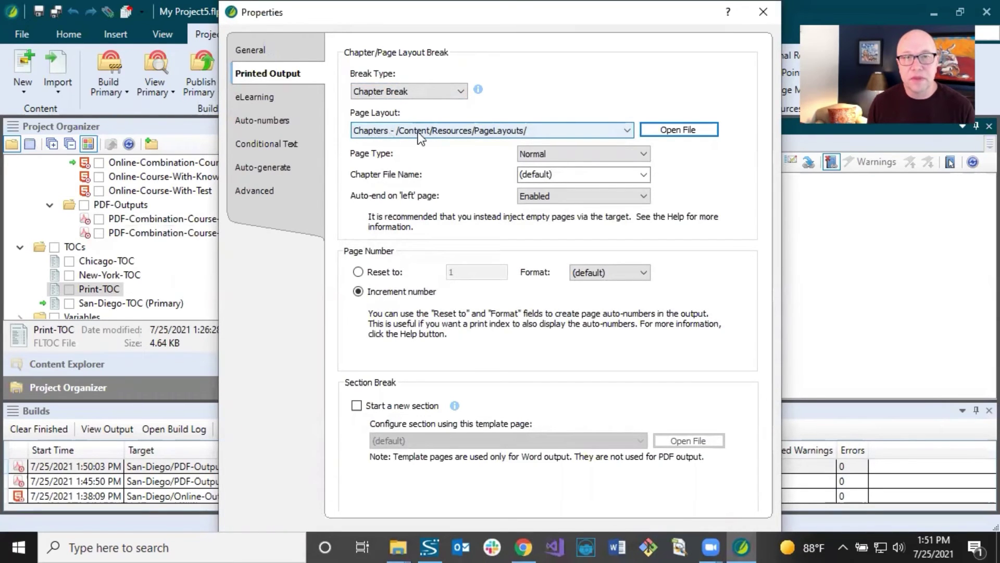
left_click(764, 12)
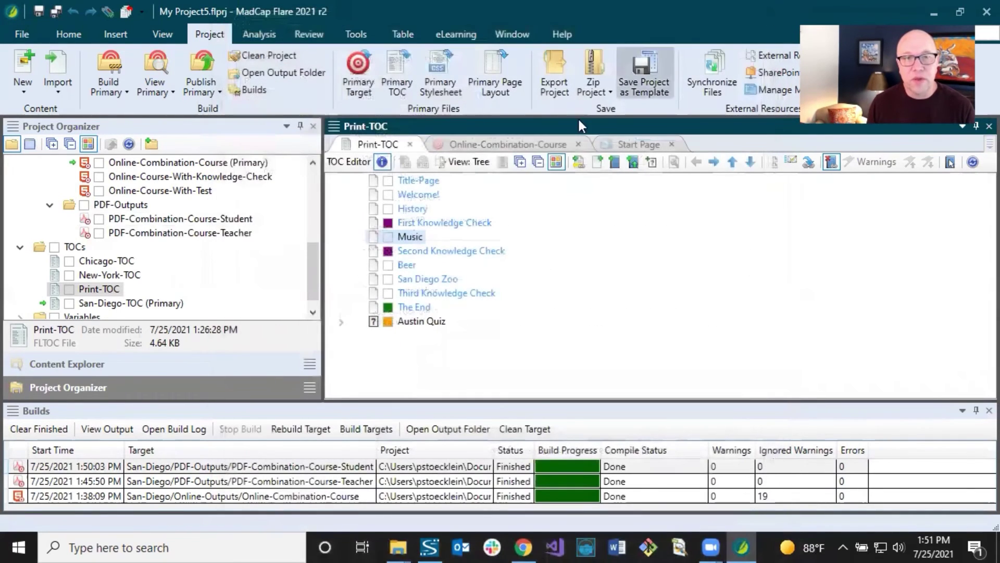
- Set the Second Knowledge Check entry's page layout to Chapters
left_click(424, 248)
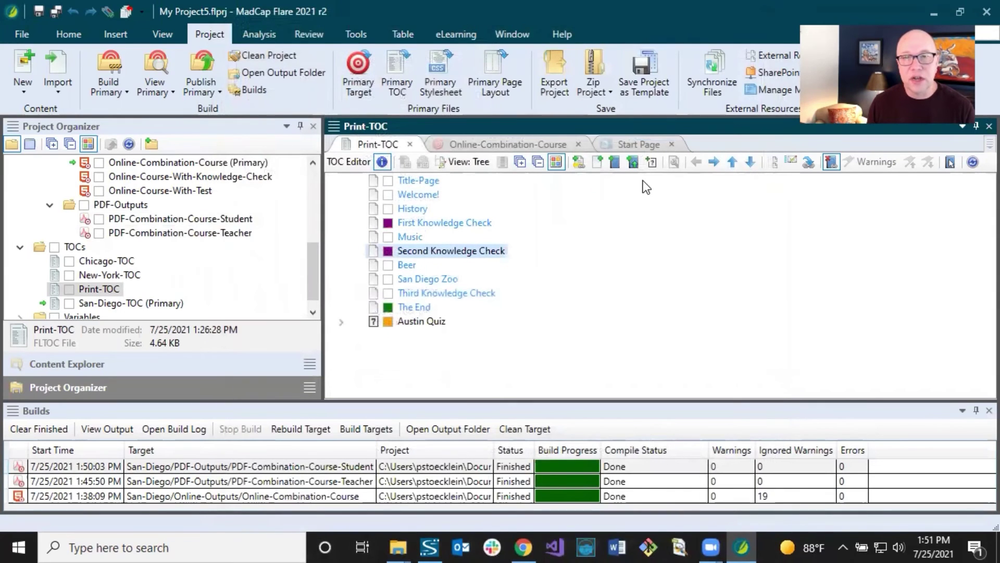
left_click(671, 164)
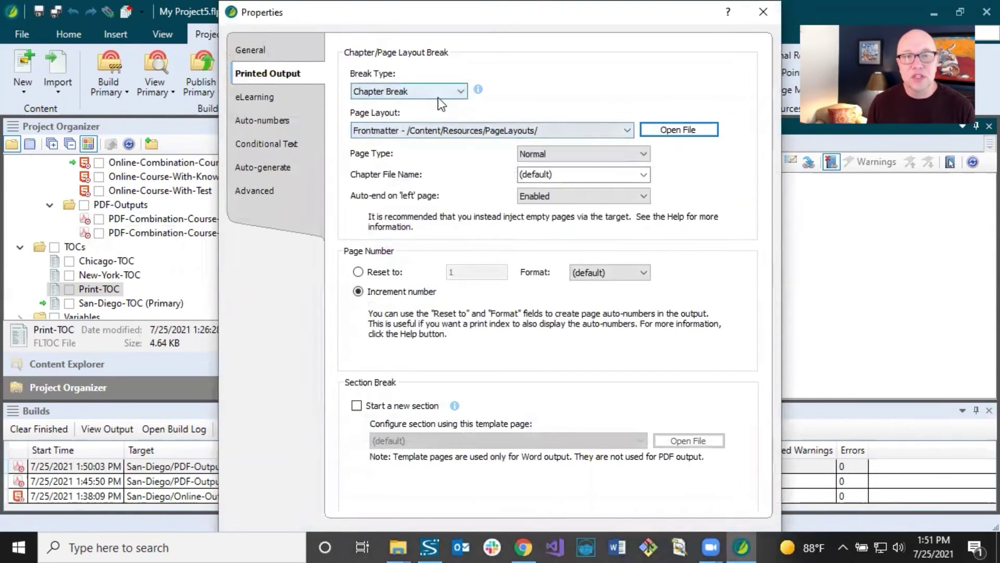
left_click(388, 130)
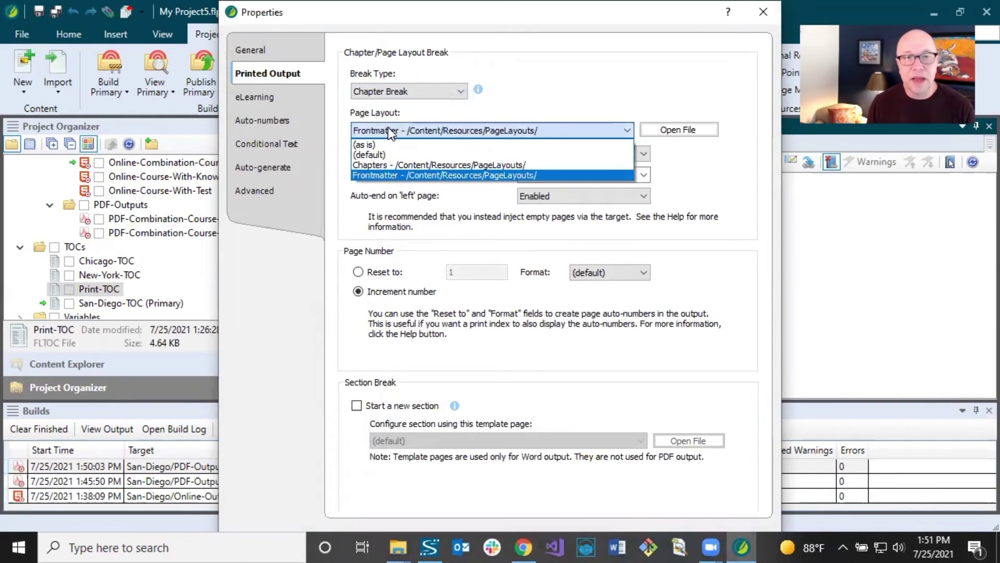
left_click(380, 163)
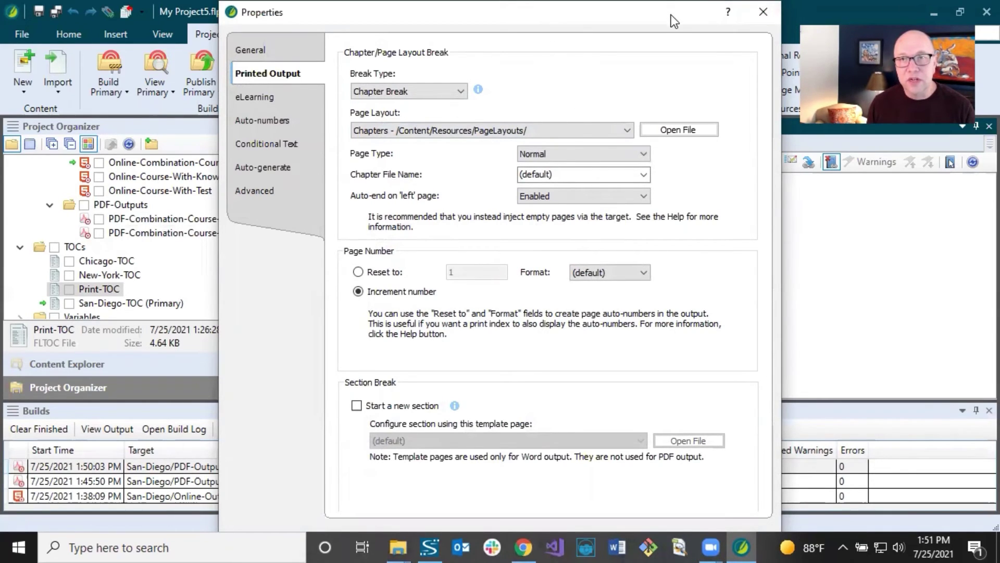
key("Escape")
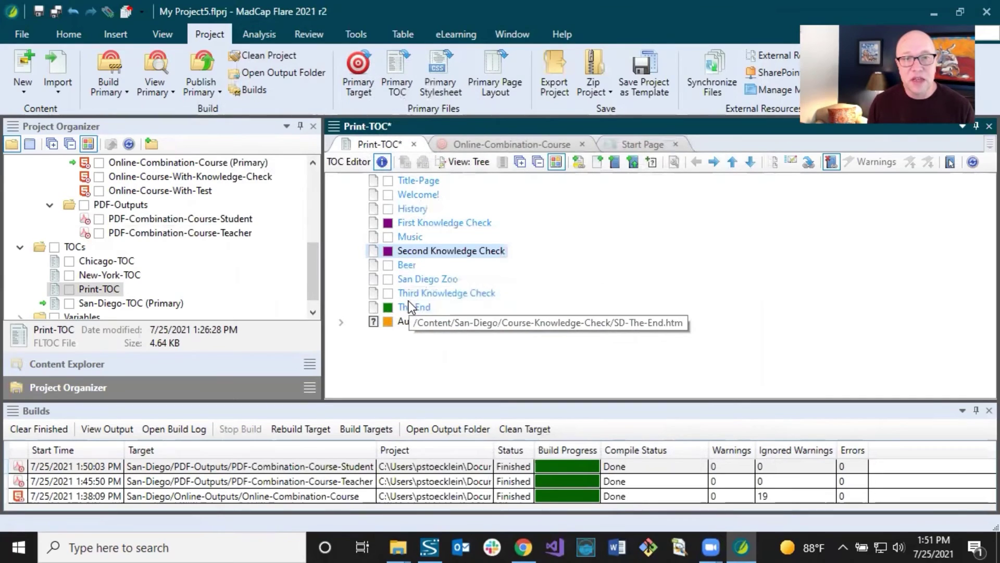
- Tag the Third Knowledge Check entry with the KnowledgeCheck condition and save the project
left_click(438, 293)
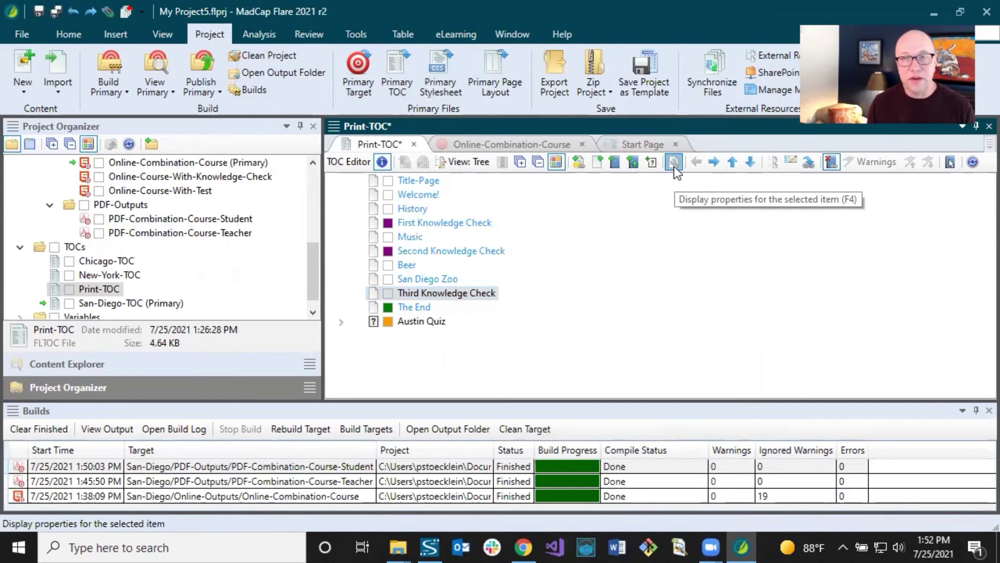
left_click(674, 162)
left_click(267, 144)
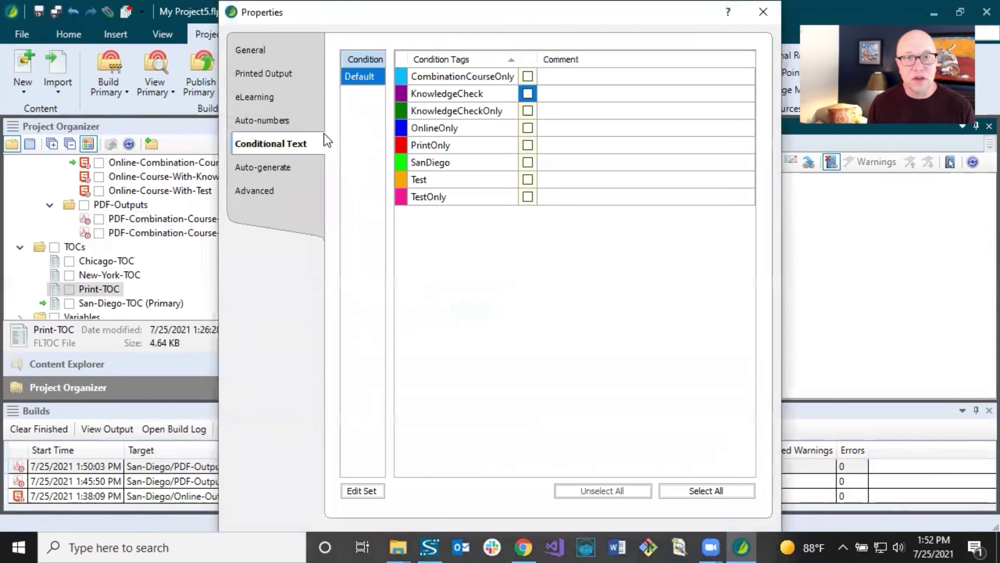
left_click(525, 94)
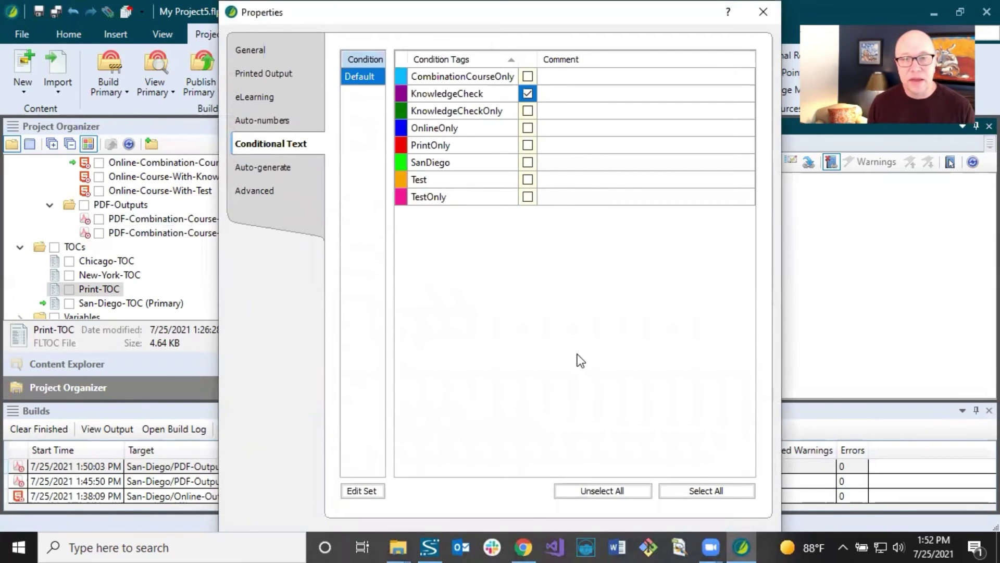
key("Return")
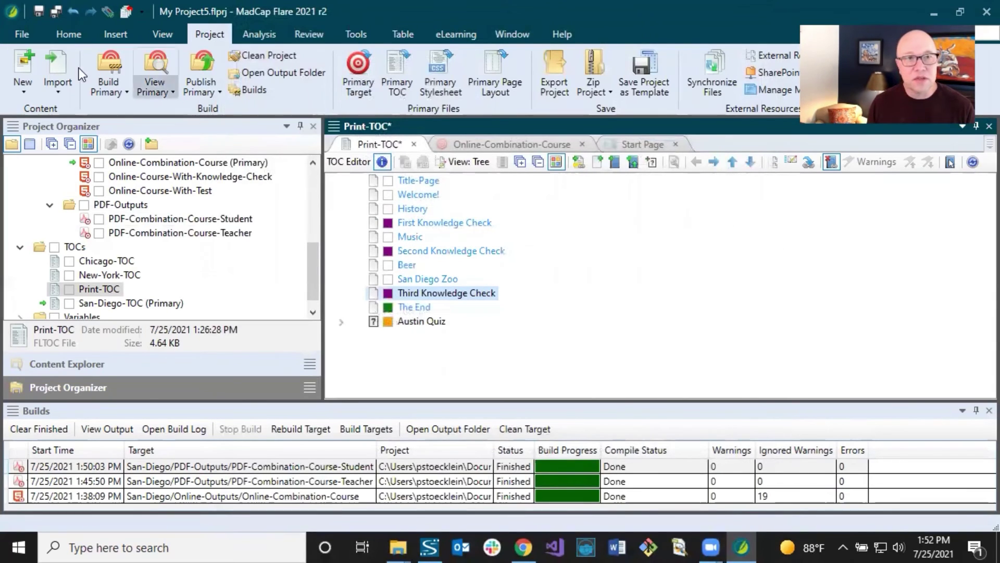
left_click(39, 13)
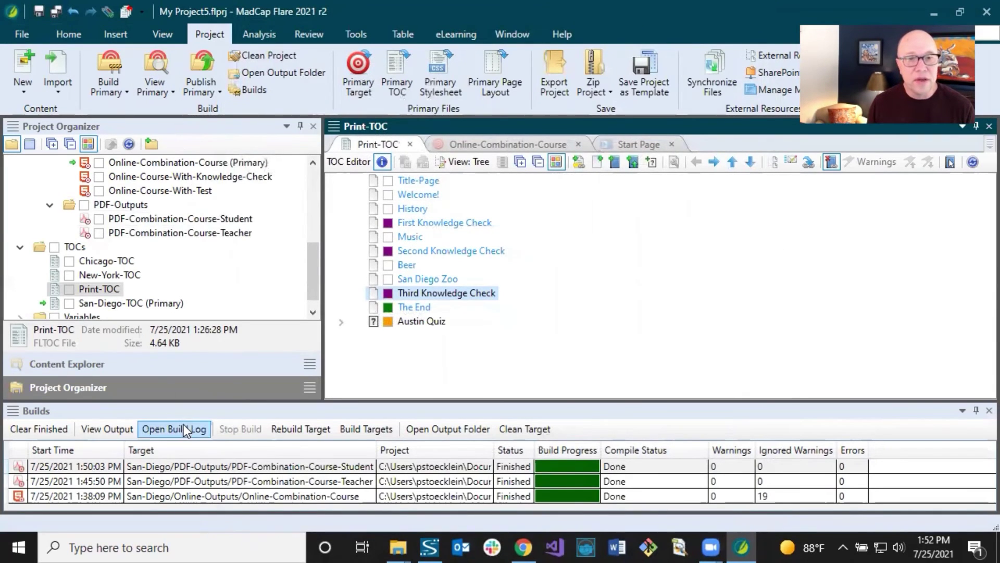
- Rebuild the PDF-Combination-Course-Student target and open the newly built Student Version PDF
left_click(239, 467)
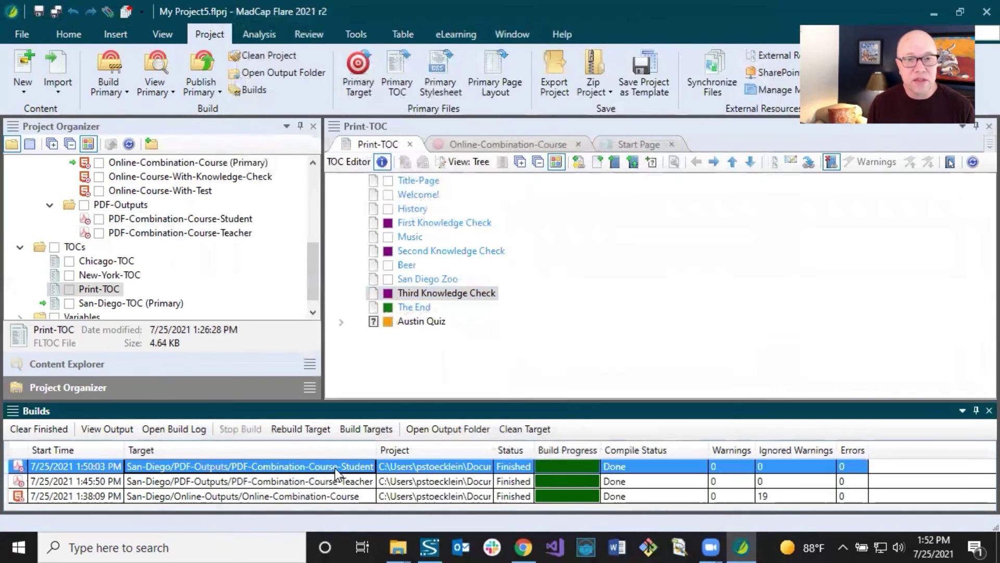
left_click(291, 430)
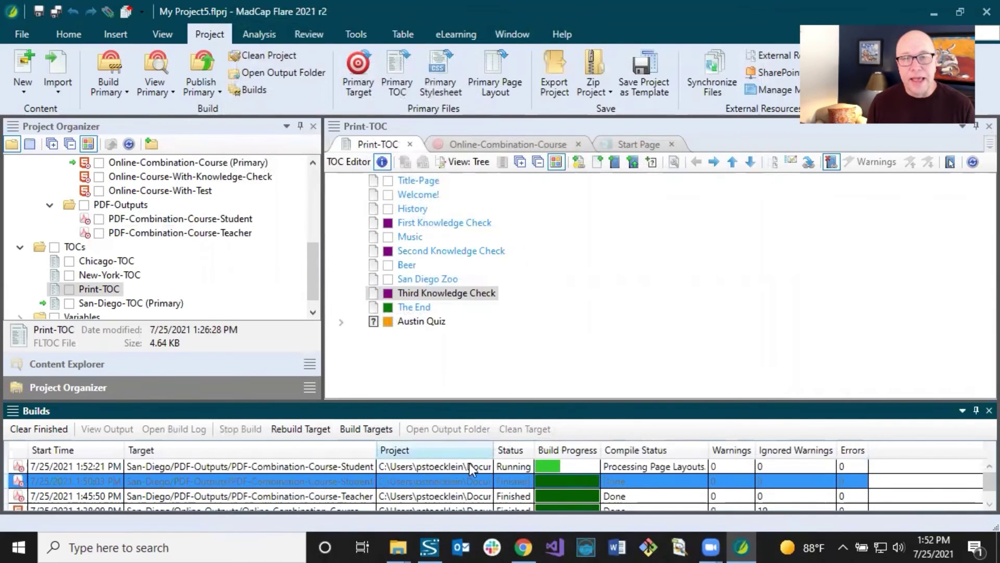
double_click(349, 466)
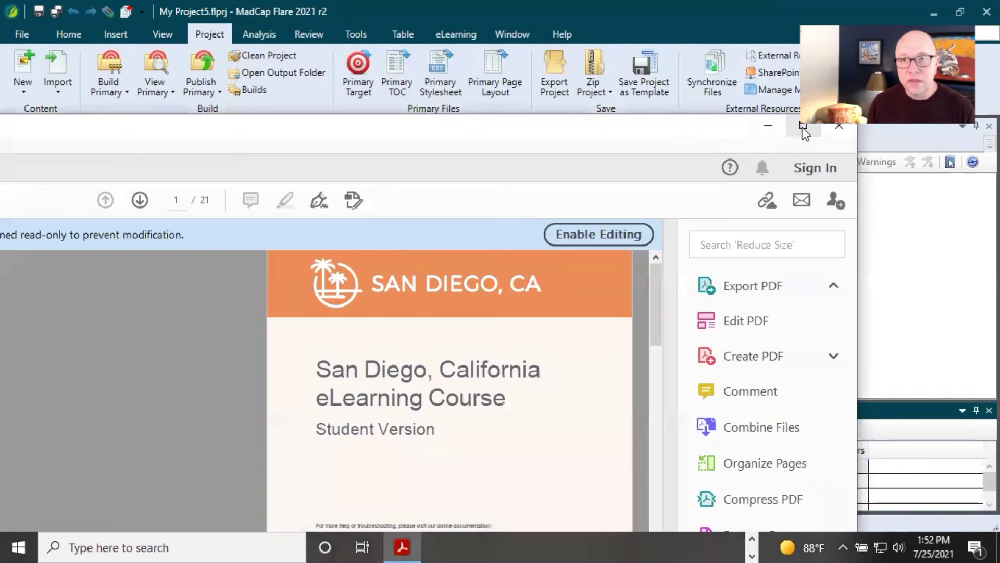
- Maximize Acrobat, hide the Tools and Bookmarks panes, and scroll from the cover to the First Knowledge Check
left_click(802, 127)
left_click(811, 314)
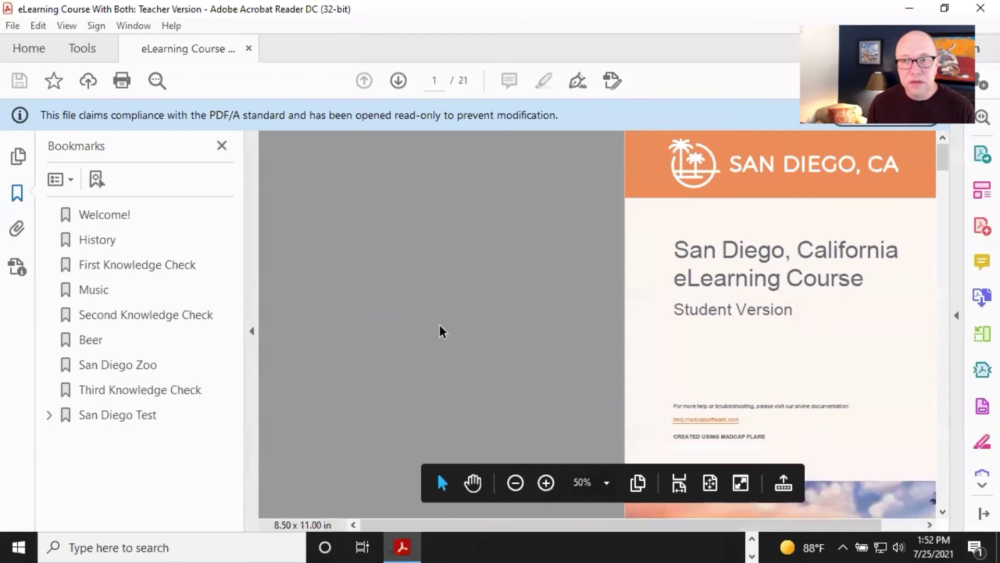
left_click(251, 332)
scroll(421, 290, "down", 3)
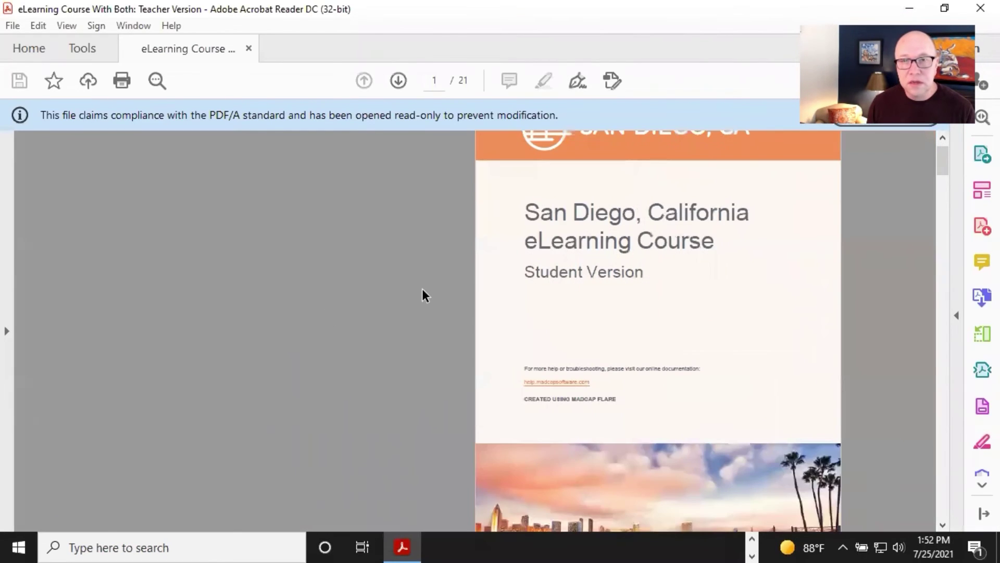
scroll(422, 290, "down", 10)
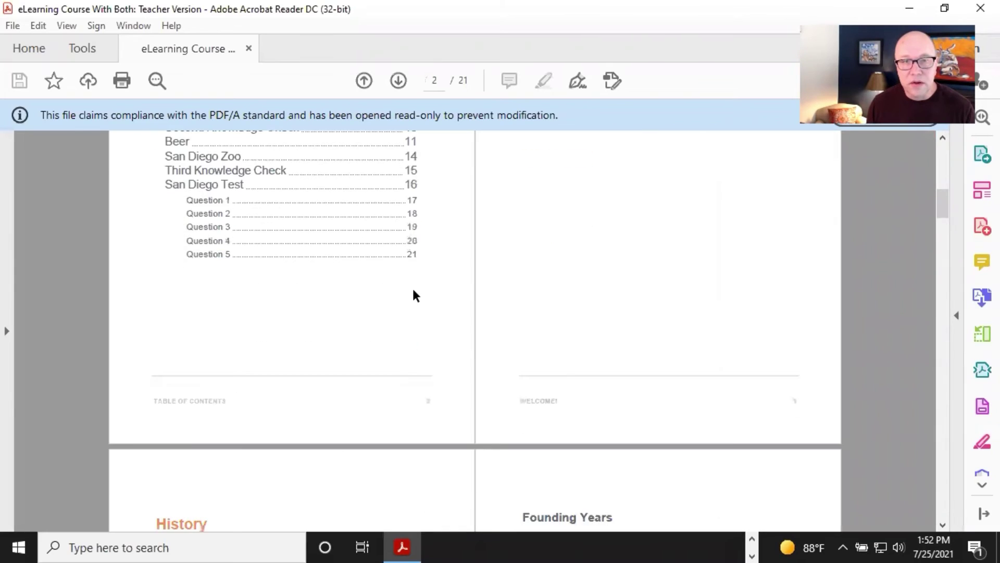
scroll(413, 290, "down", 2)
scroll(415, 295, "down", 7)
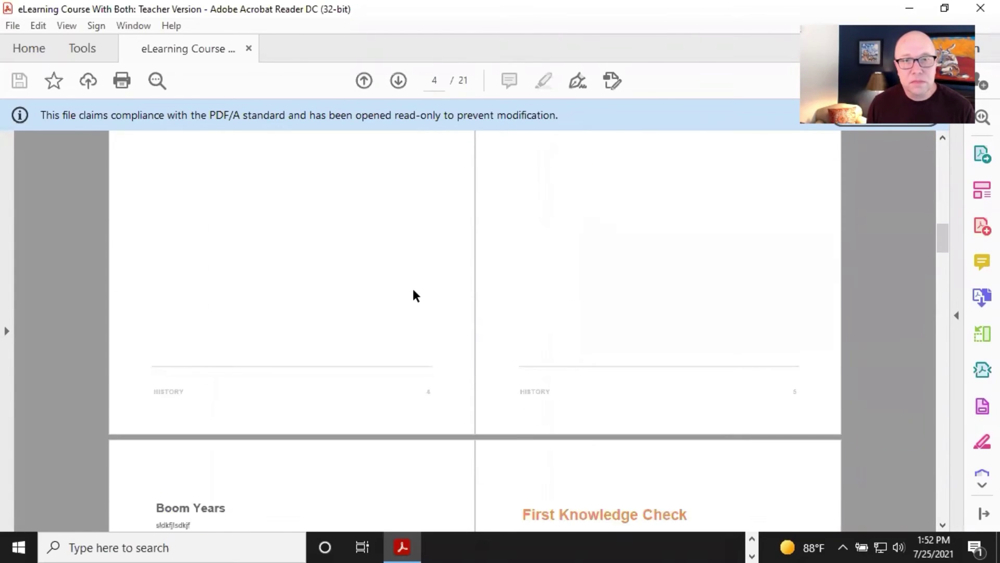
scroll(551, 310, "down", 1)
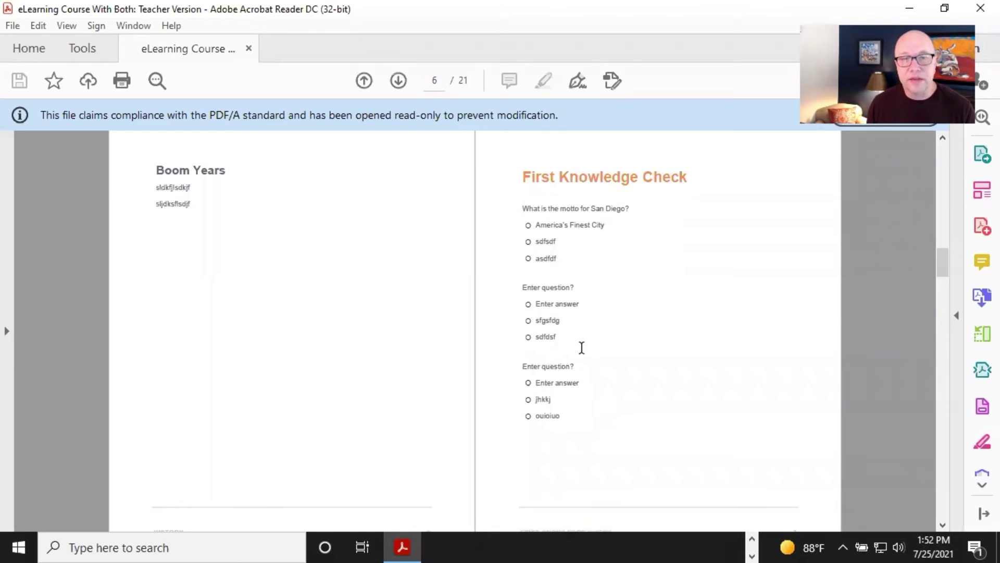
scroll(430, 345, "down", 3)
scroll(428, 345, "down", 14)
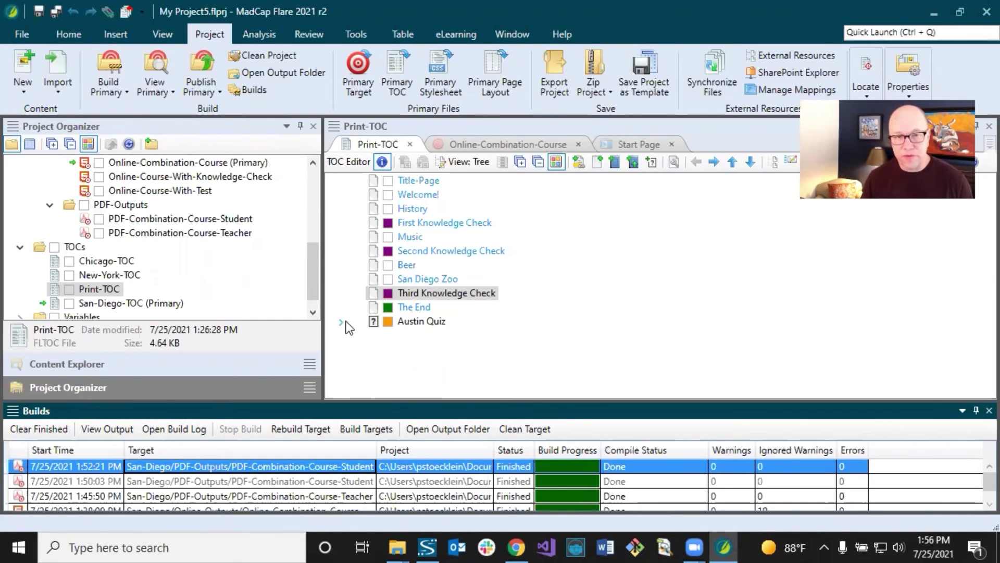
- Widen the TOC editor, enlarge the build list, and open the Online-Combination-Course output folder
left_click_drag(323, 315, 227, 307)
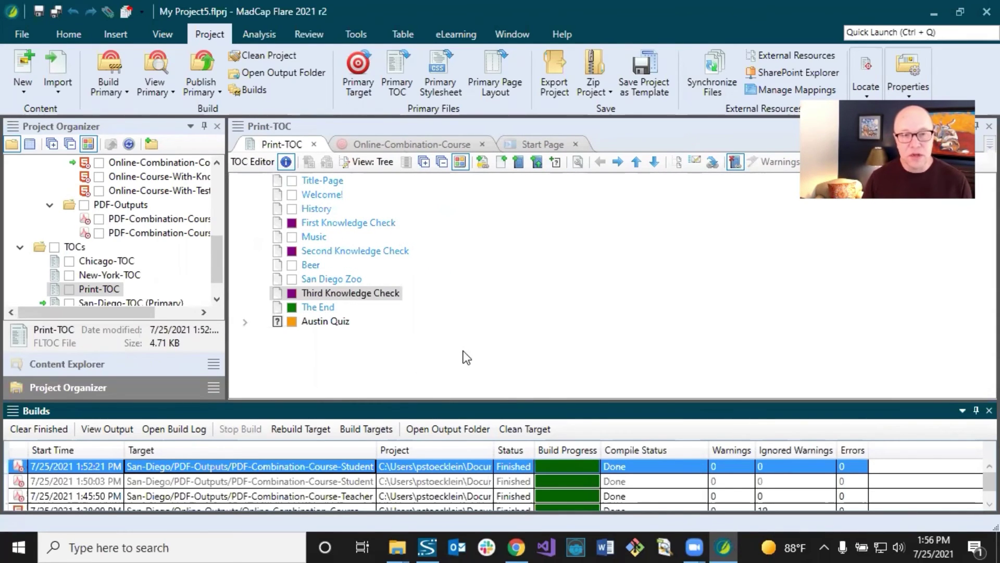
left_click_drag(434, 399, 437, 339)
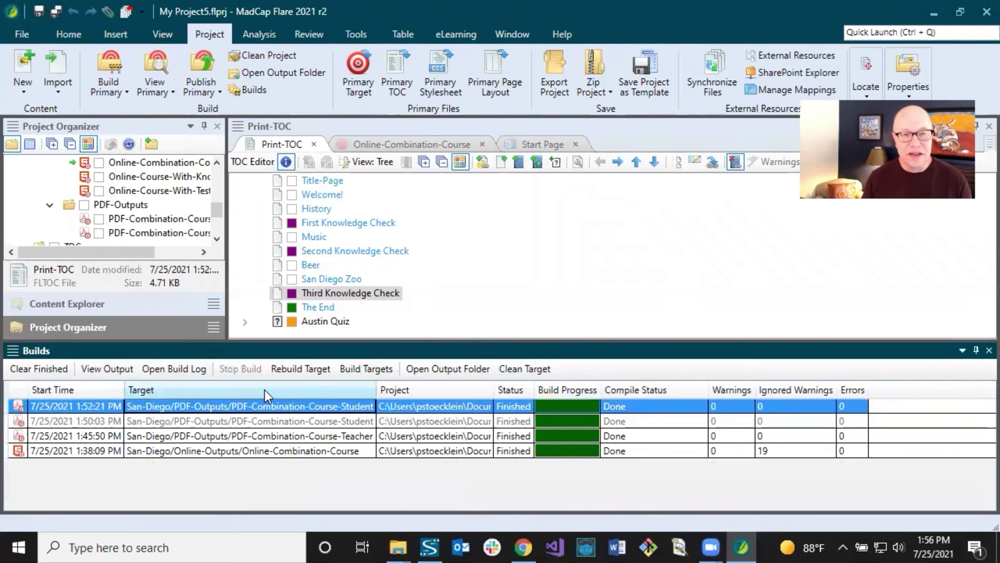
left_click(242, 450)
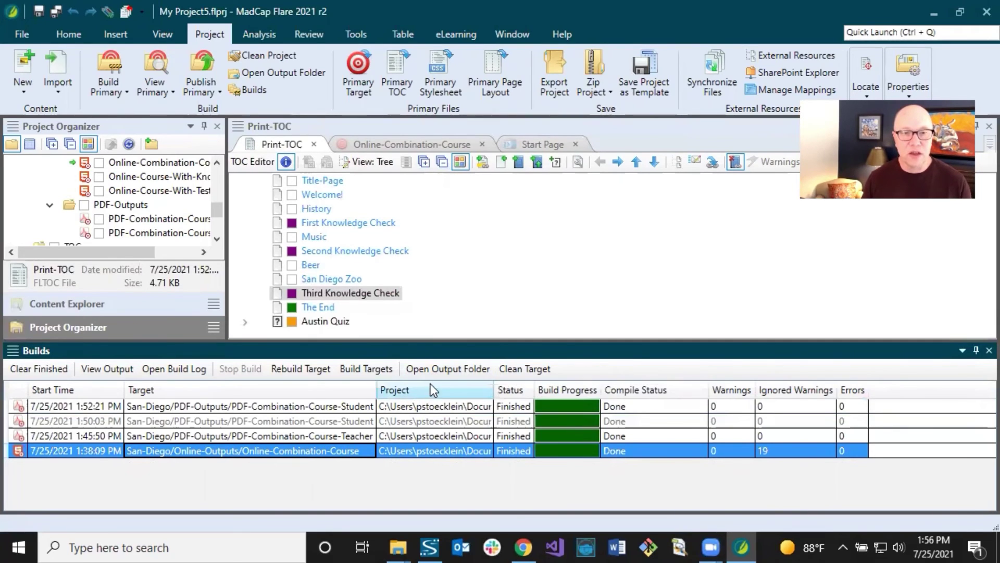
left_click(442, 370)
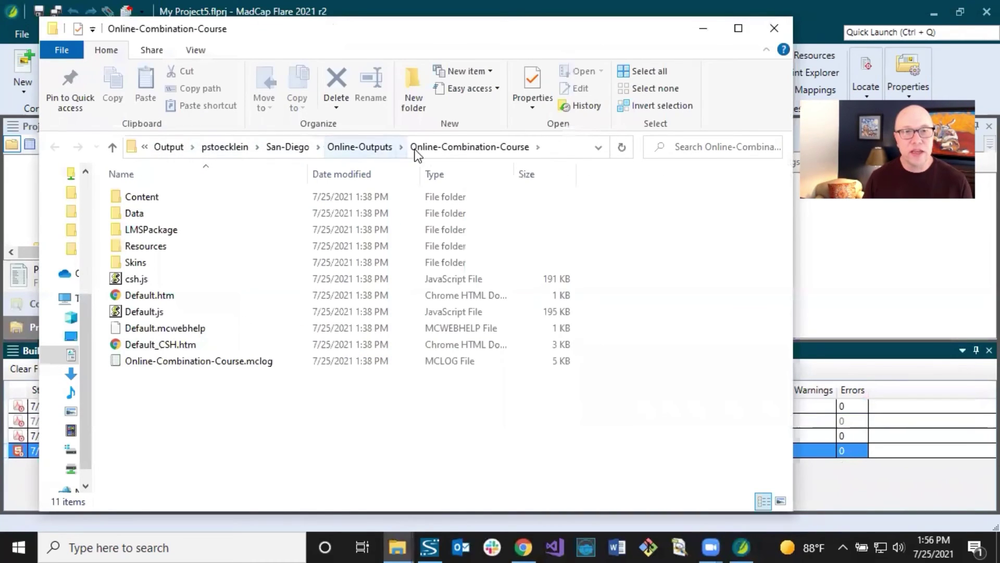
- Inspect the Content folder, the .mclog file and Default.htm, then minimize File Explorer
left_click(166, 196)
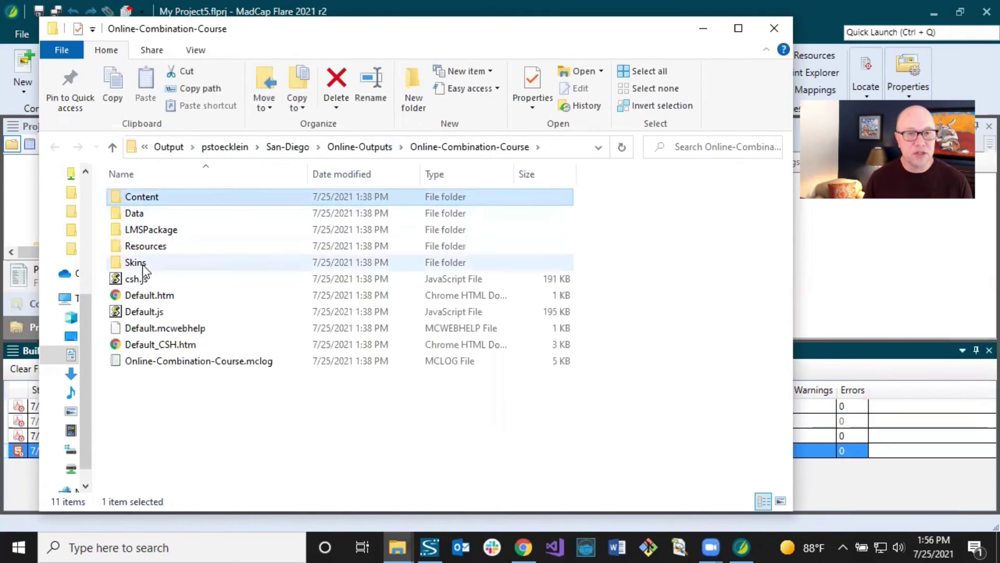
left_click(151, 361)
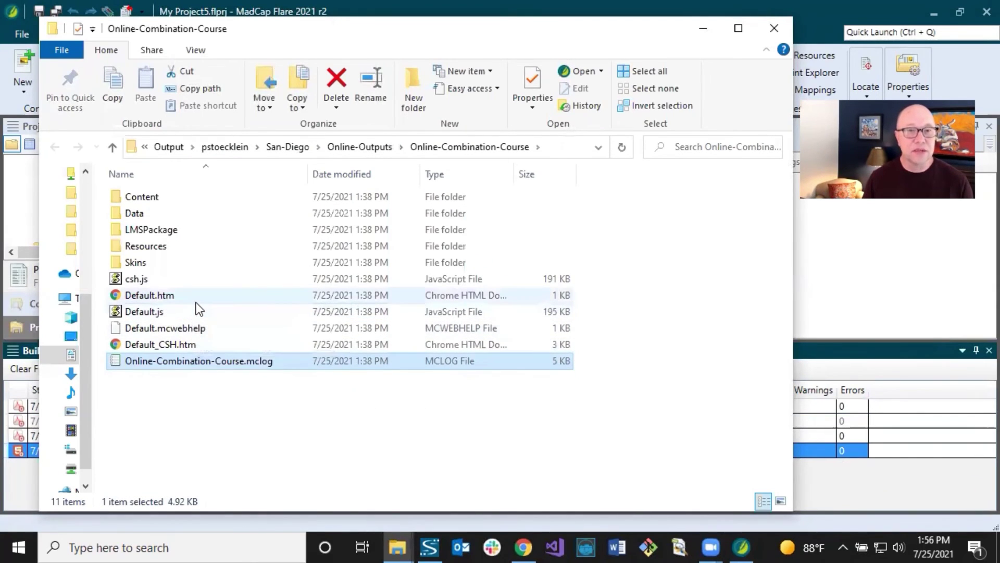
left_click(141, 298)
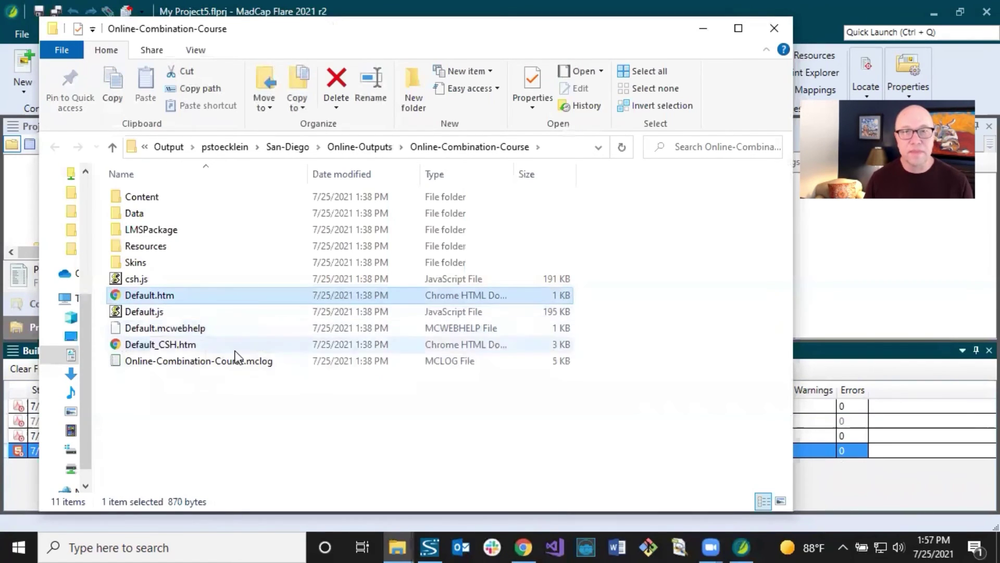
left_click(705, 27)
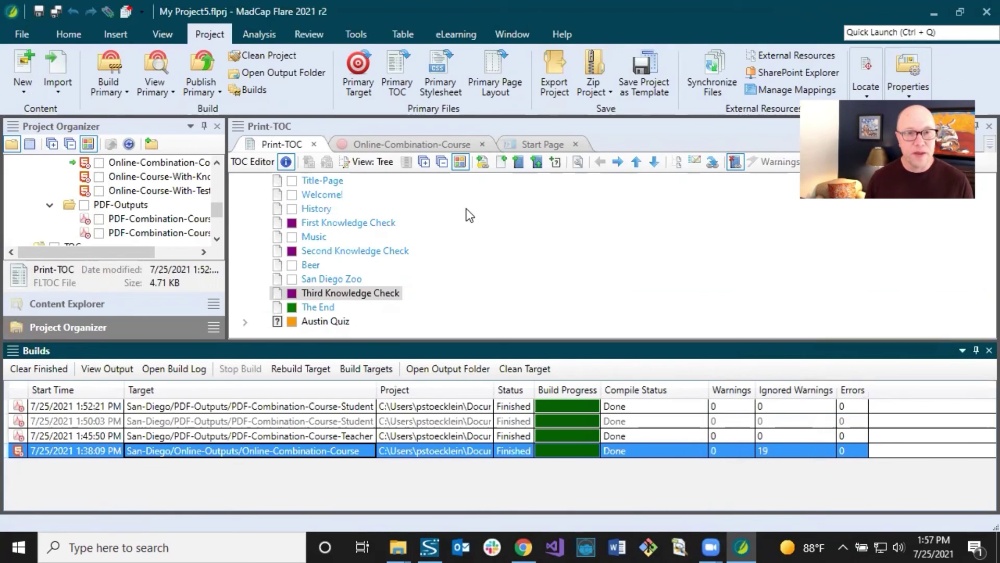
- Close the Builds list, then verify the Destinations folder and Online-Combination-Course publishing destinations are empty
left_click(979, 350)
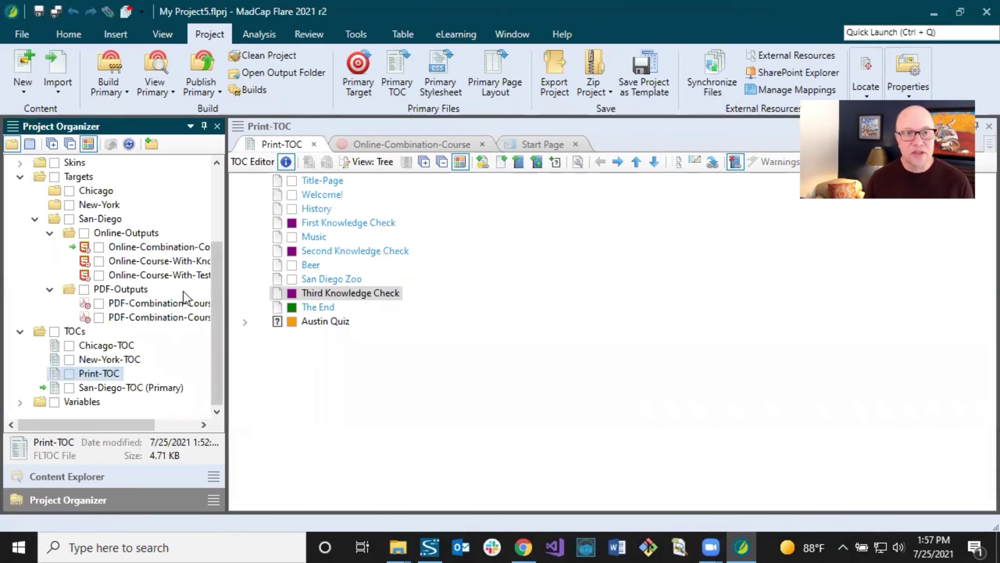
left_click(216, 220)
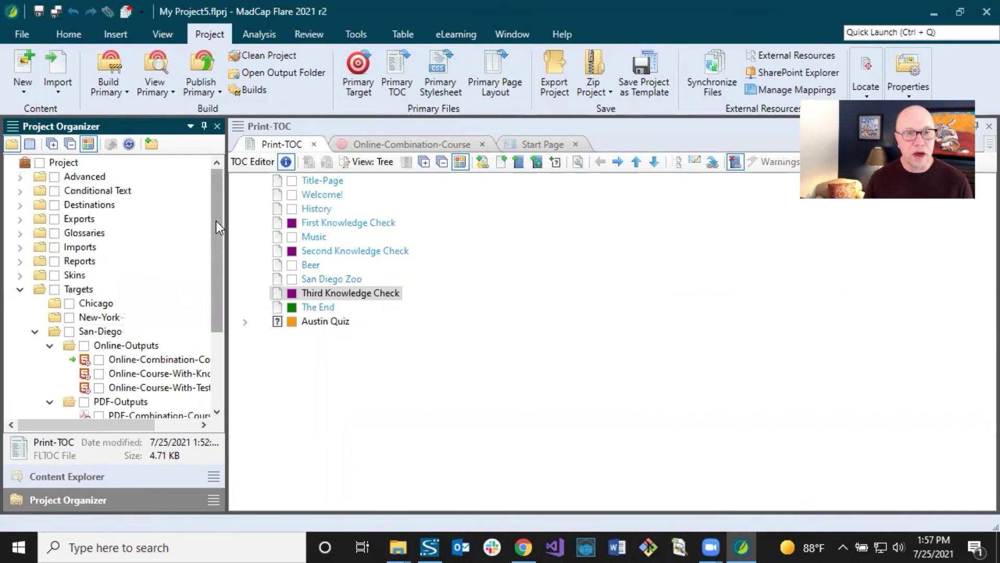
left_click(33, 207)
left_click(21, 205)
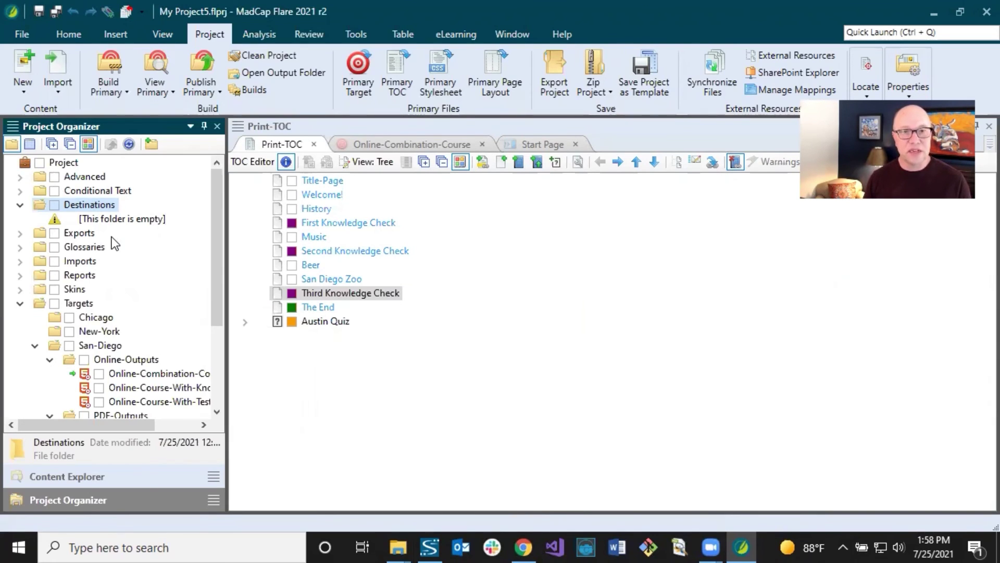
left_click(371, 146)
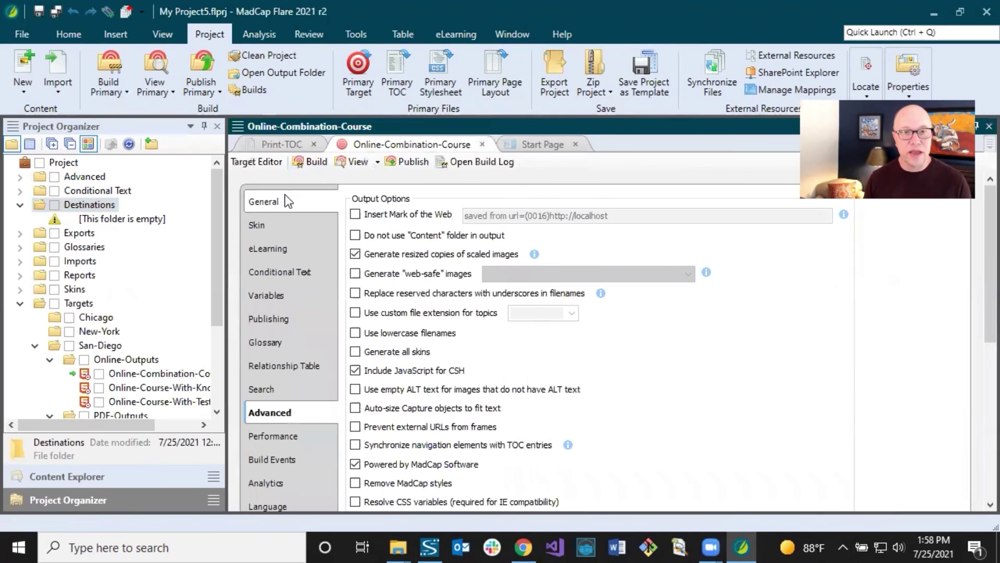
left_click(271, 315)
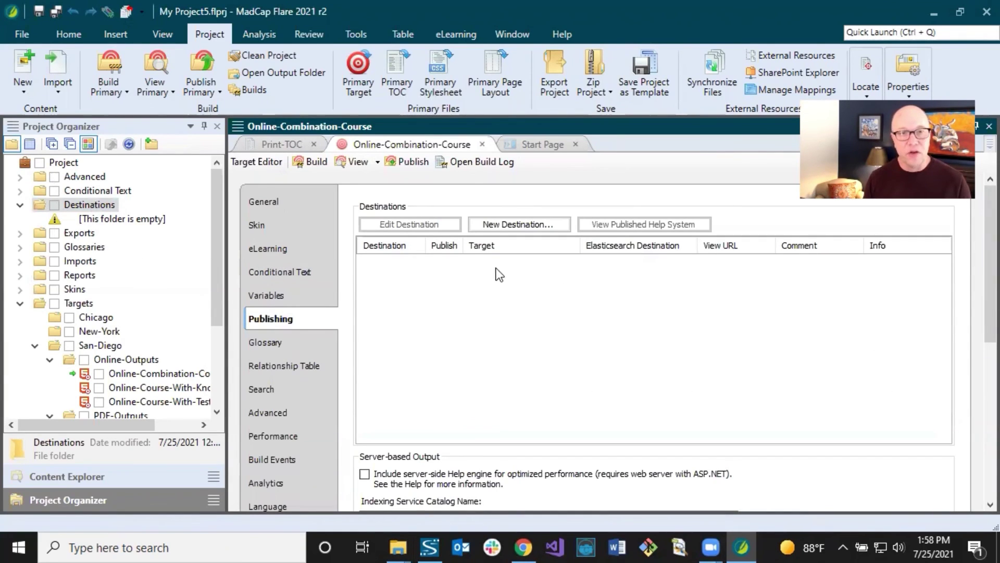
left_click(282, 143)
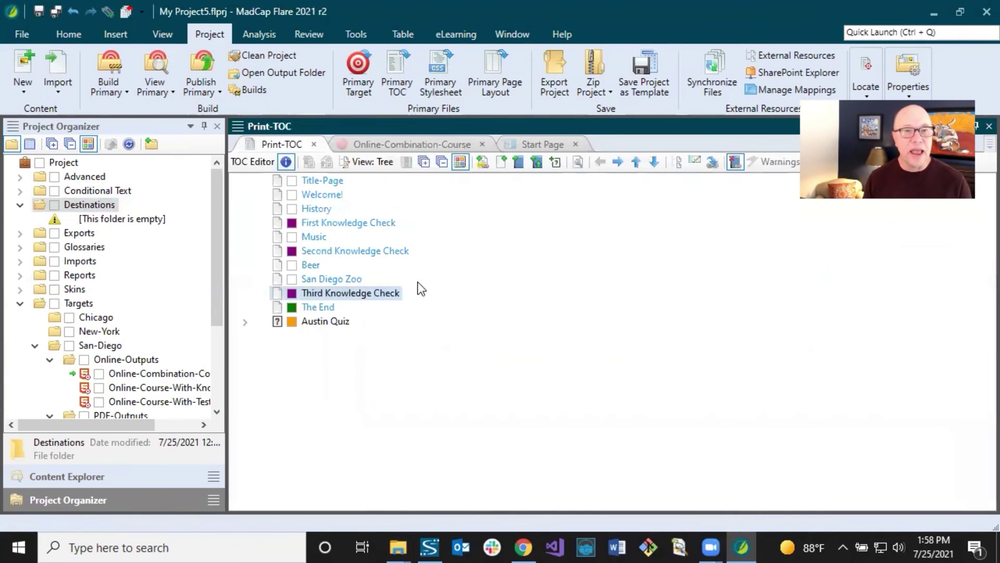